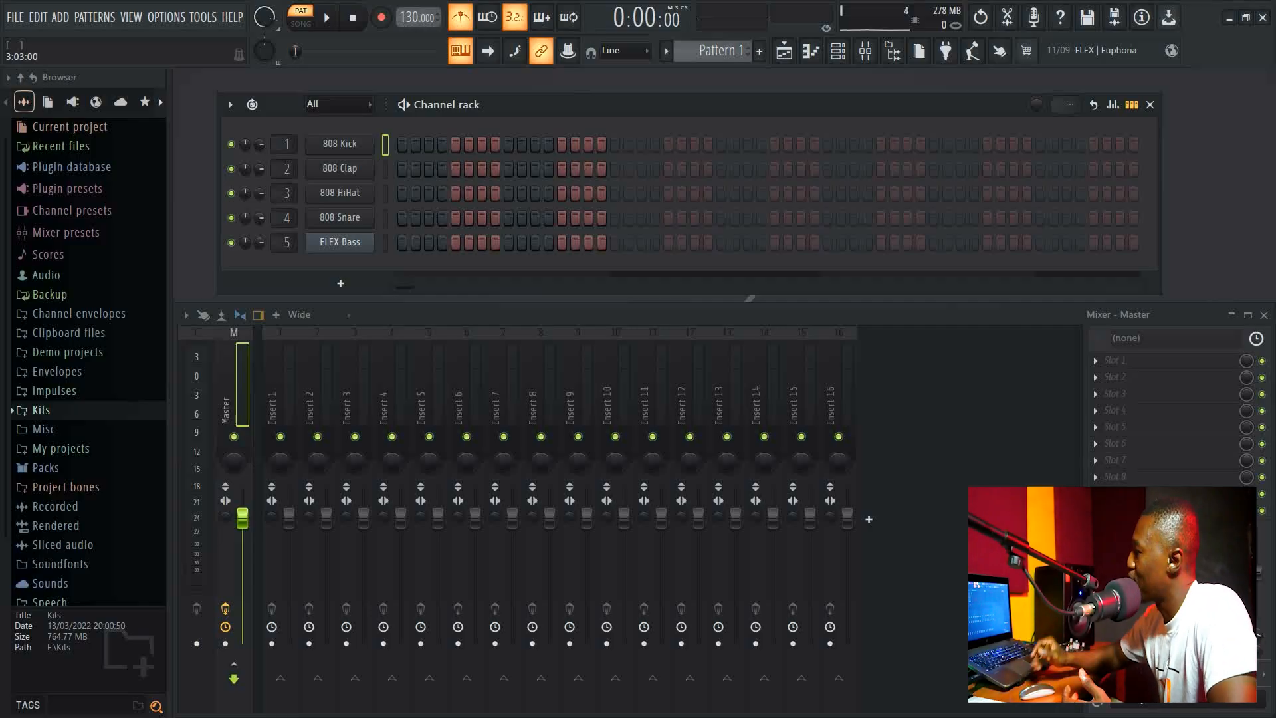
Start a new project from the Minimal Empty template.
{"action": "left_click", "coordinate": [274, 405]}
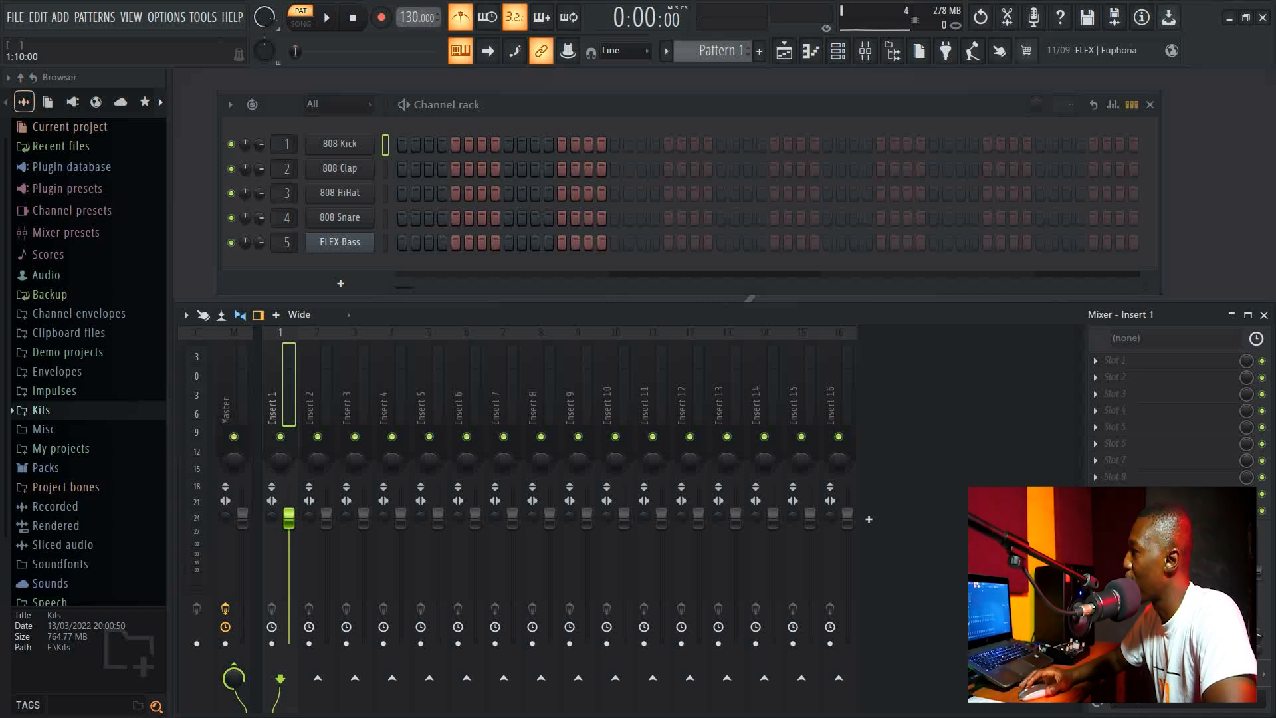
{"action": "left_click", "coordinate": [15, 17]}
{"action": "left_click", "coordinate": [15, 16]}
{"action": "left_click", "coordinate": [15, 16]}
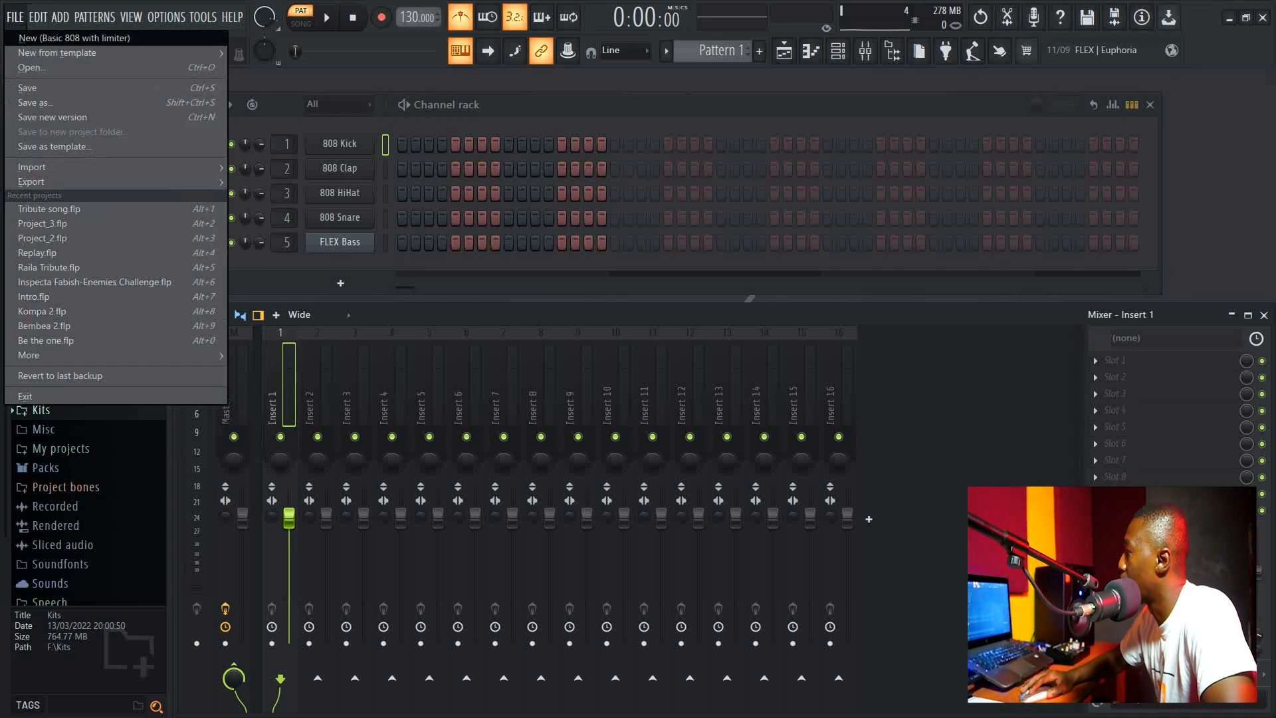
{"action": "mouse_move", "coordinate": [60, 53]}
{"action": "mouse_move", "coordinate": [259, 67]}
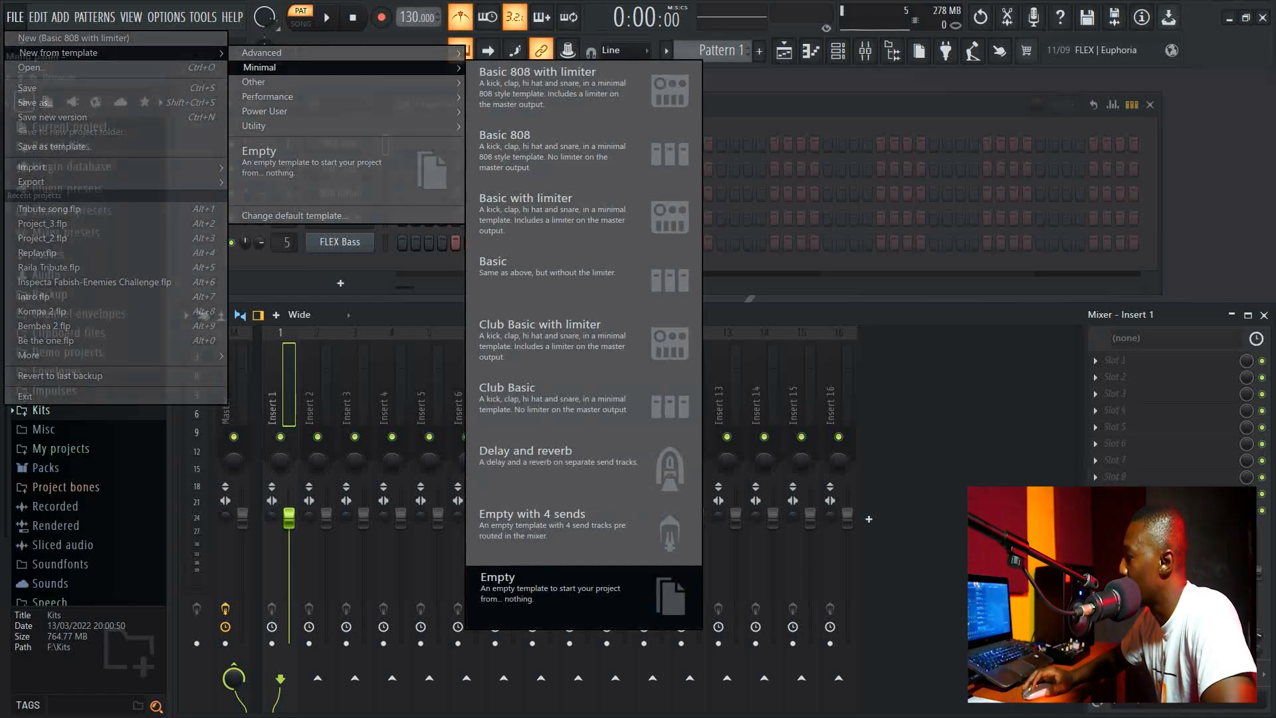
{"action": "left_click", "coordinate": [578, 594]}
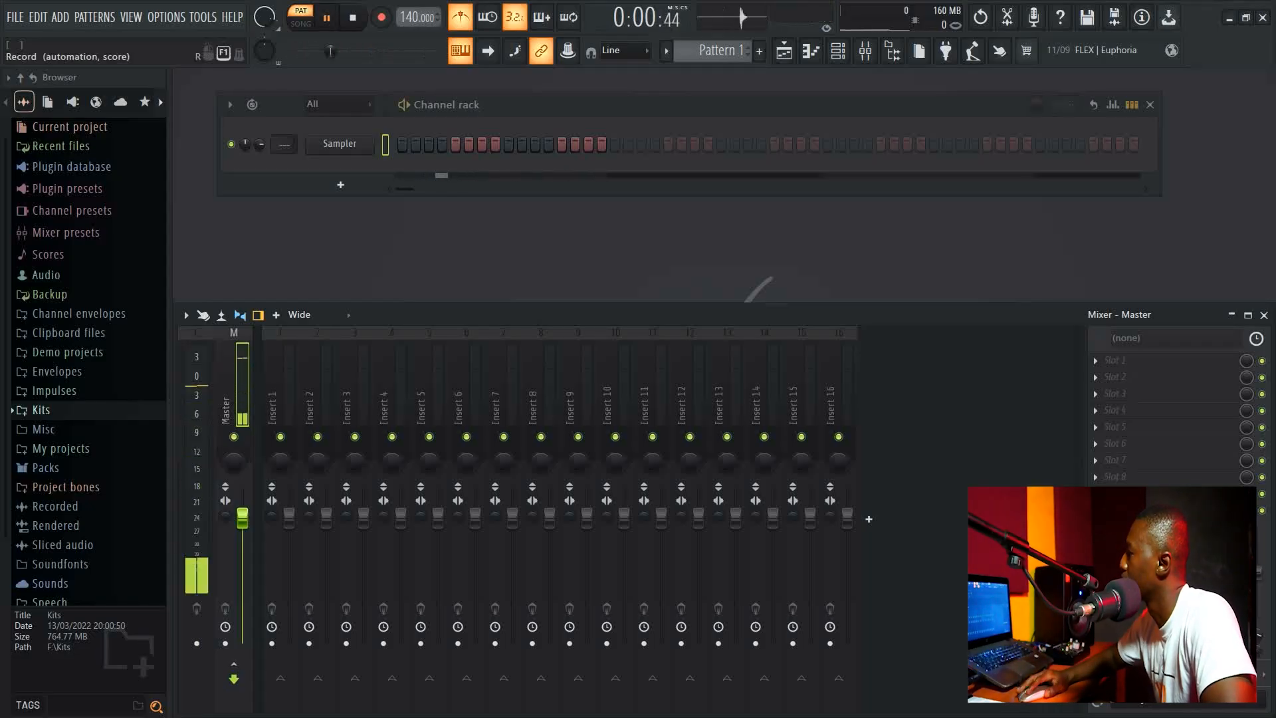
Play the pattern while adjusting the tempo, leaving it at 95 BPM, then stop playback.
{"action": "left_click_drag", "start_coordinate": [415, 18], "coordinate": [415, 0]}
{"action": "key", "text": "space"}
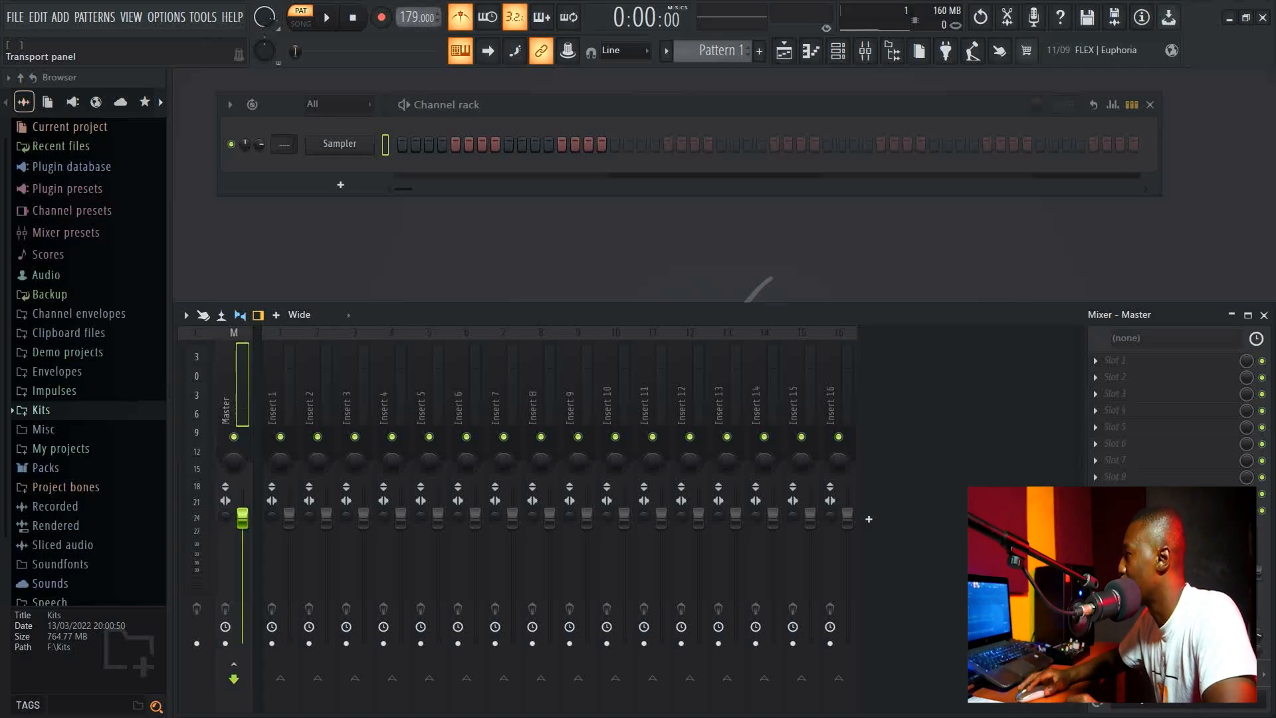
{"action": "key", "text": "space"}
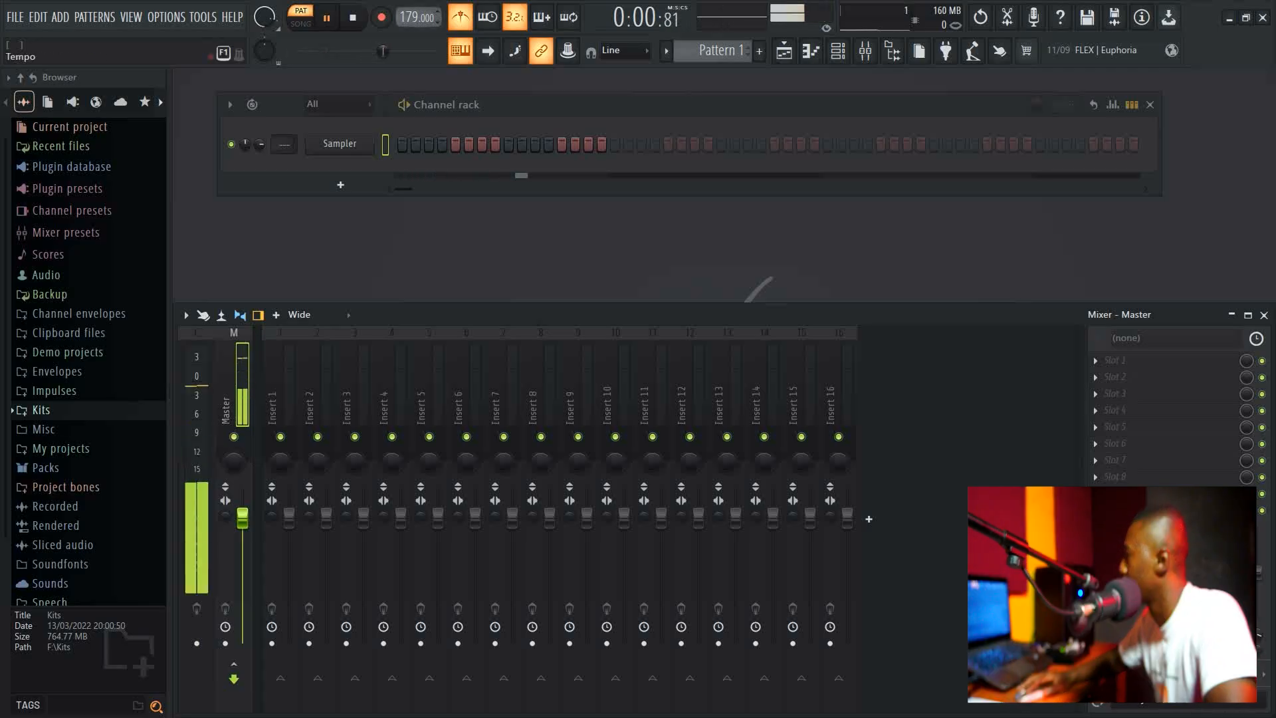
{"action": "left_click_drag", "start_coordinate": [417, 18], "coordinate": [417, 73]}
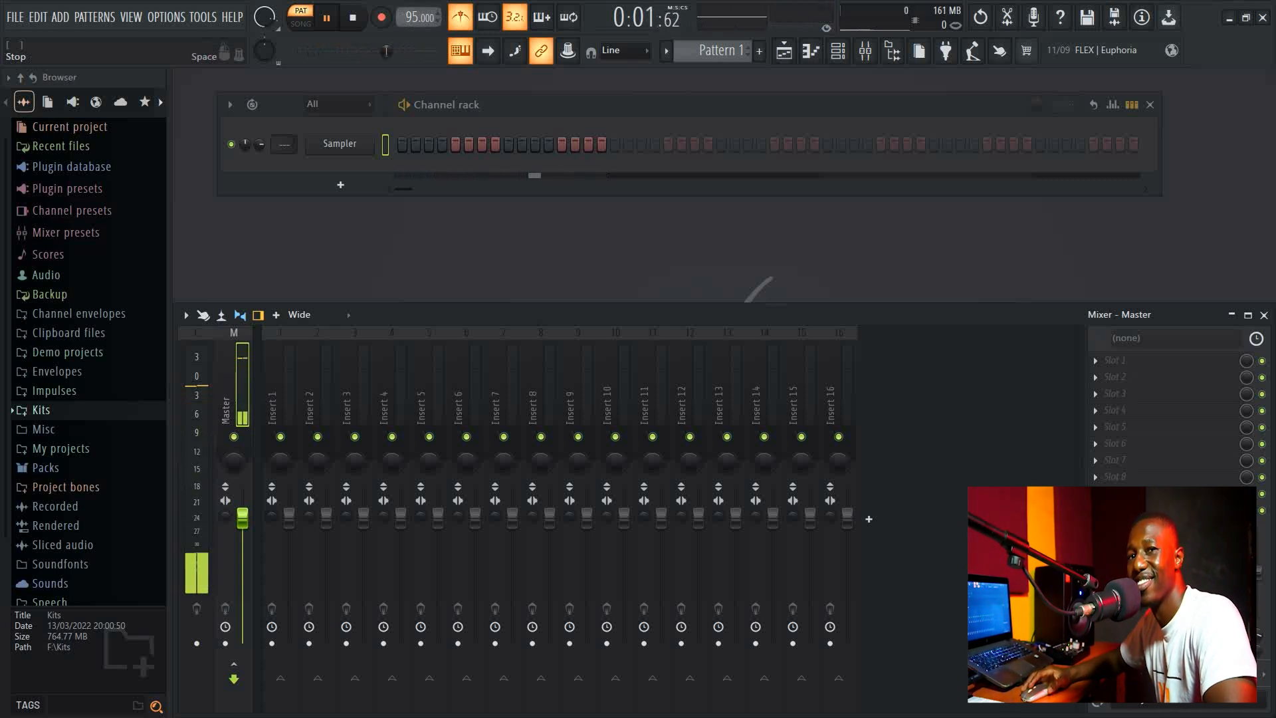
{"action": "key", "text": "space"}
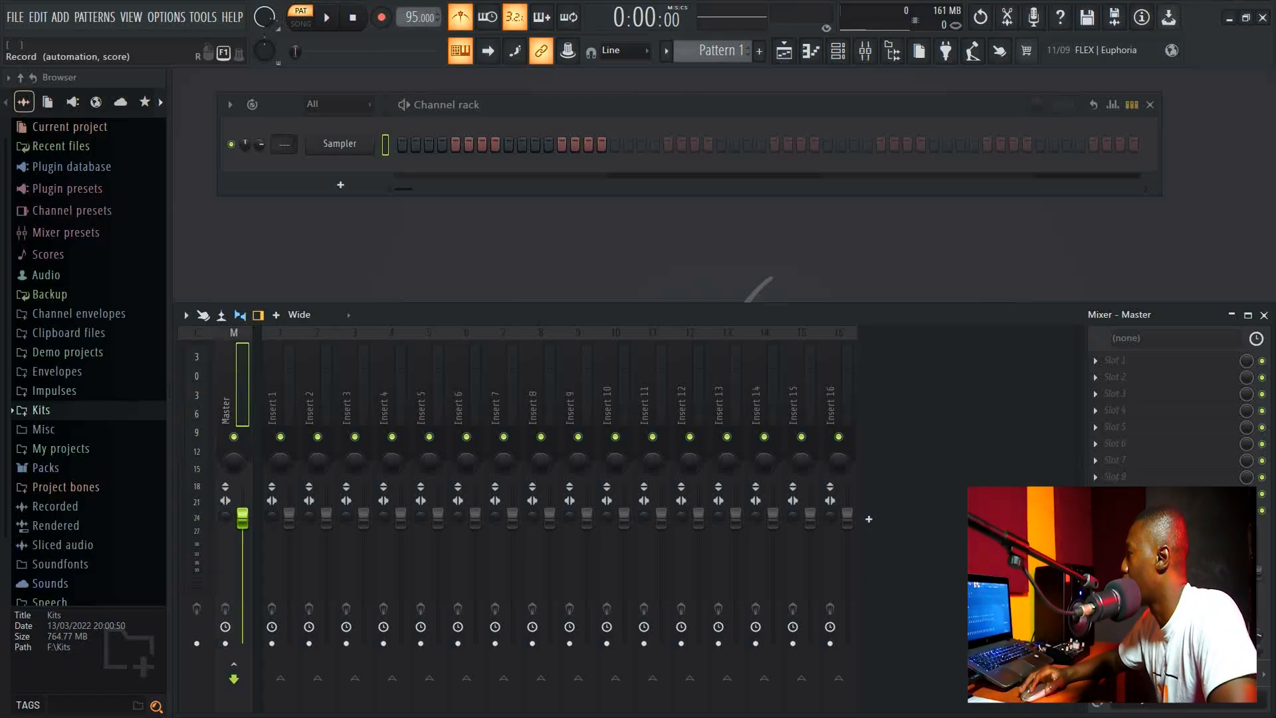
Toggle the metronome off and back on several times.
{"action": "left_click", "coordinate": [460, 17]}
{"action": "left_click", "coordinate": [460, 17]}
{"action": "left_click", "coordinate": [461, 17]}
{"action": "left_click", "coordinate": [460, 17]}
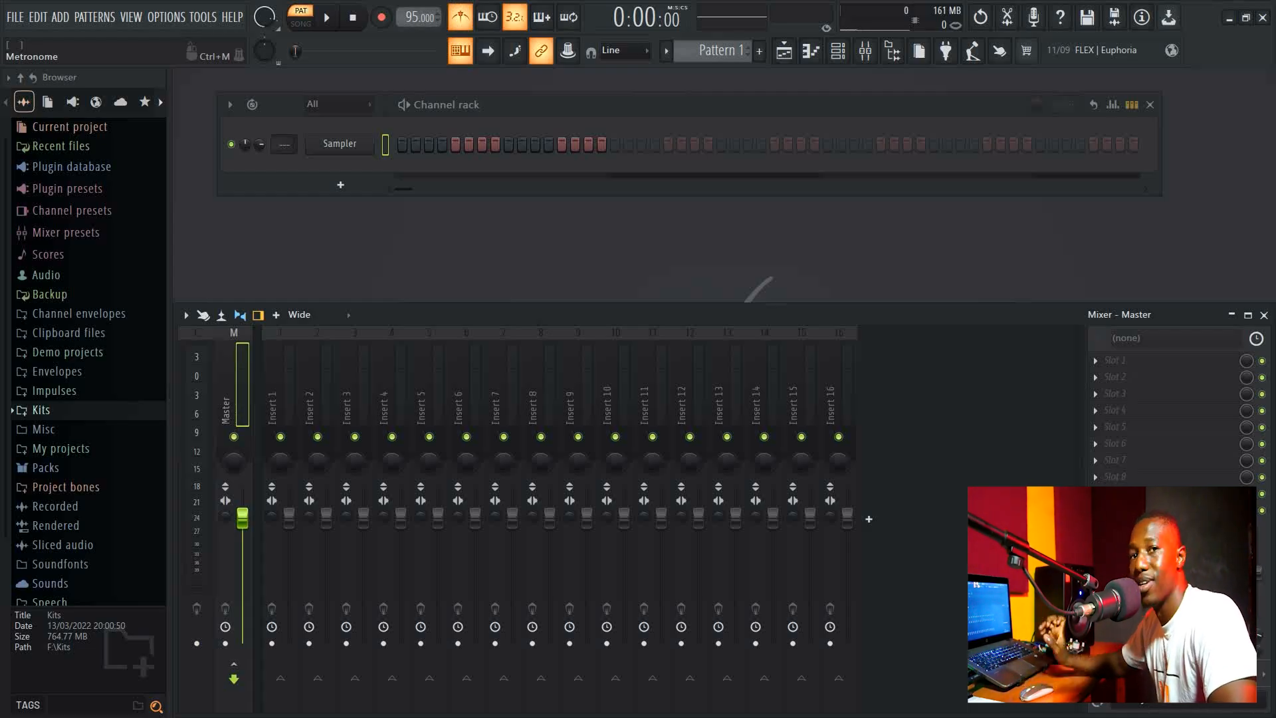
{"action": "key", "text": "ctrl+m"}
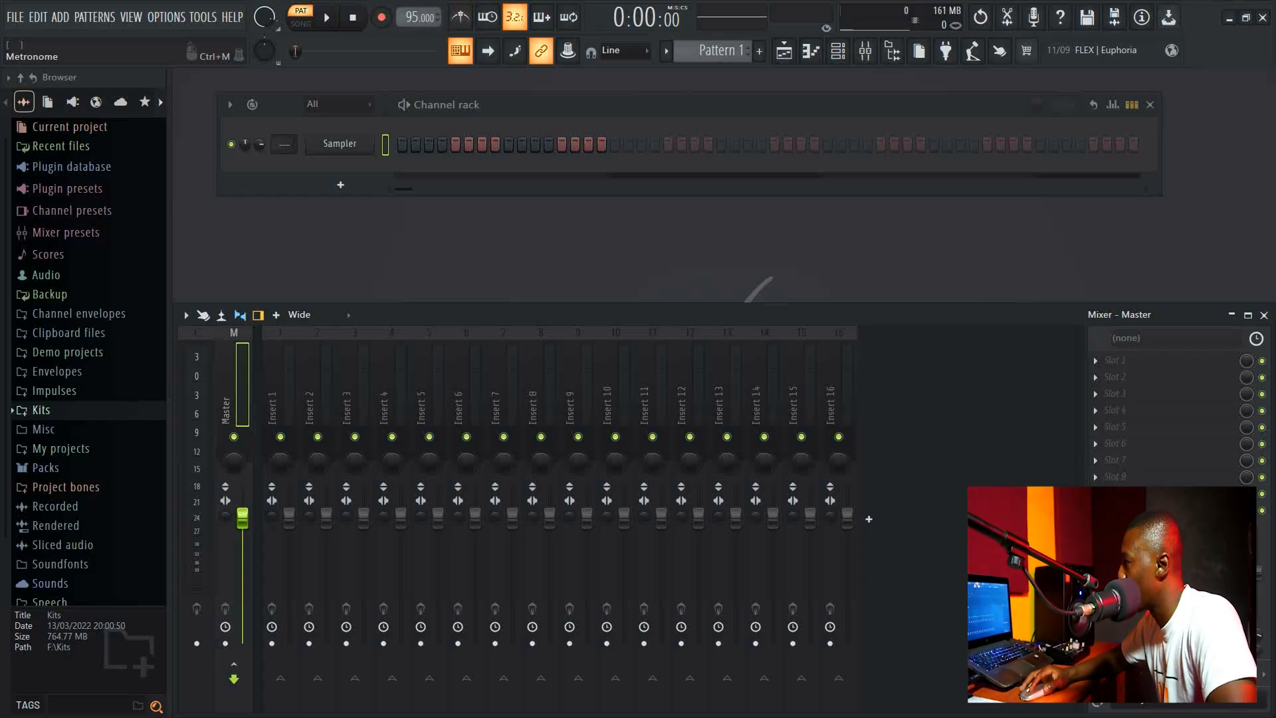
{"action": "key", "text": "ctrl+m"}
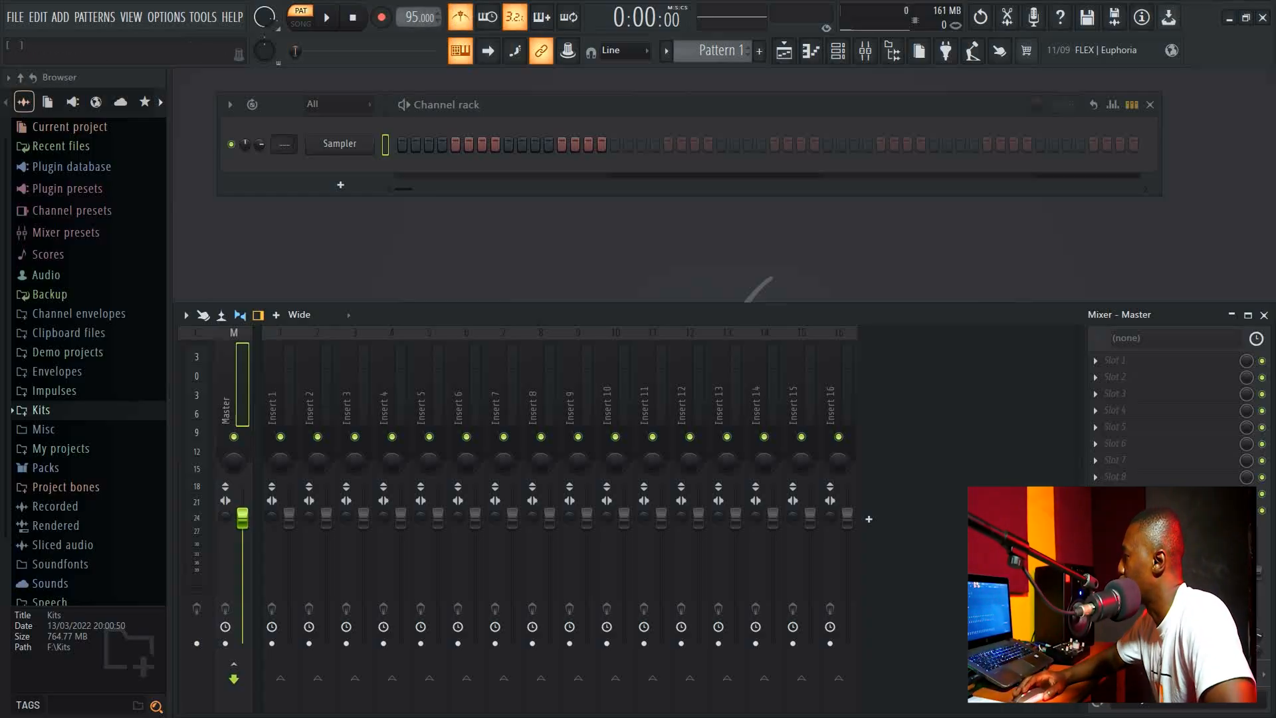
Set the tempo to 98 BPM, then start and stop playback.
{"action": "scroll", "coordinate": [419, 17], "scroll_direction": "up", "scroll_amount": 3}
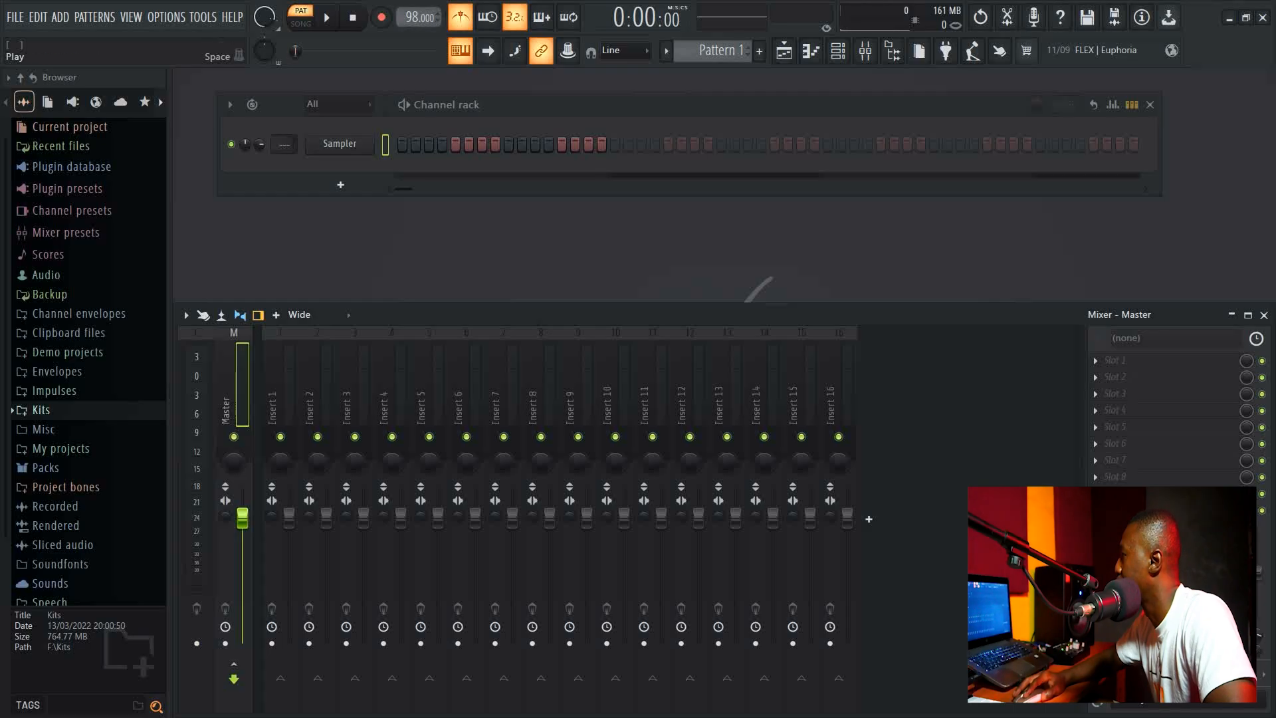
{"action": "left_click", "coordinate": [326, 18]}
{"action": "left_click", "coordinate": [353, 18]}
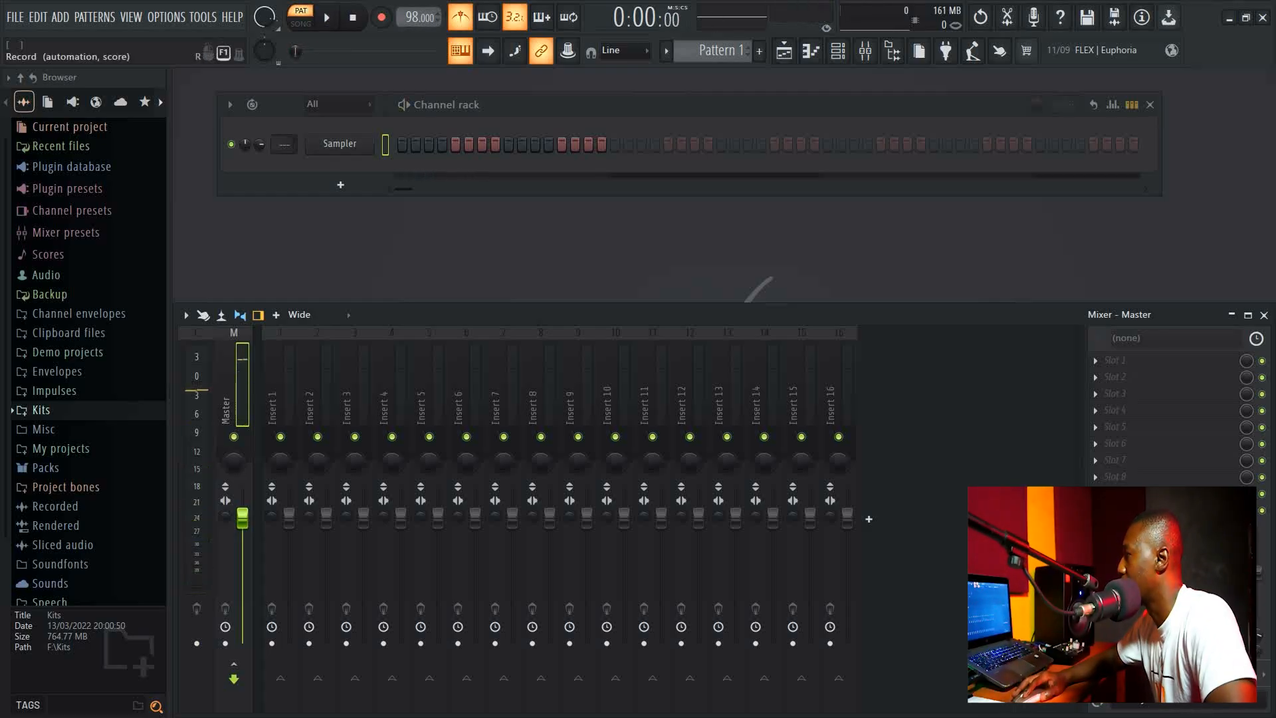
Open the recording options dialog and close it without choosing anything.
{"action": "left_click", "coordinate": [381, 18]}
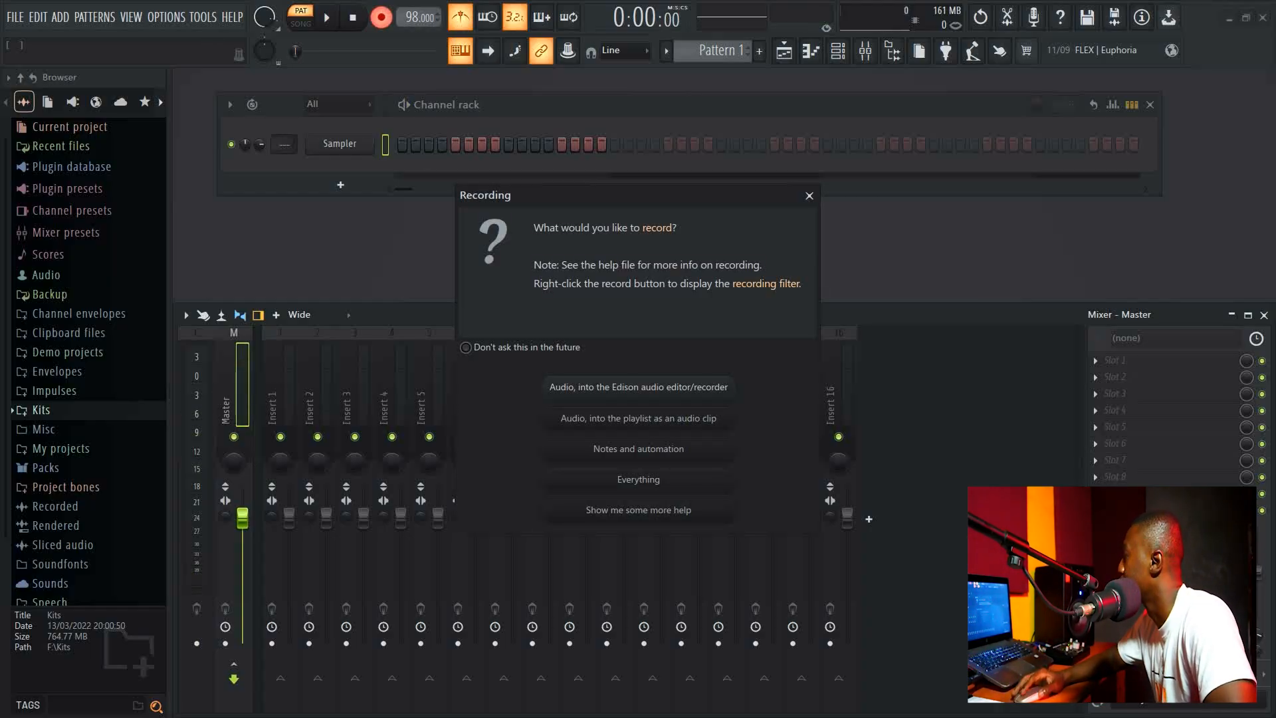
{"action": "left_click", "coordinate": [810, 196]}
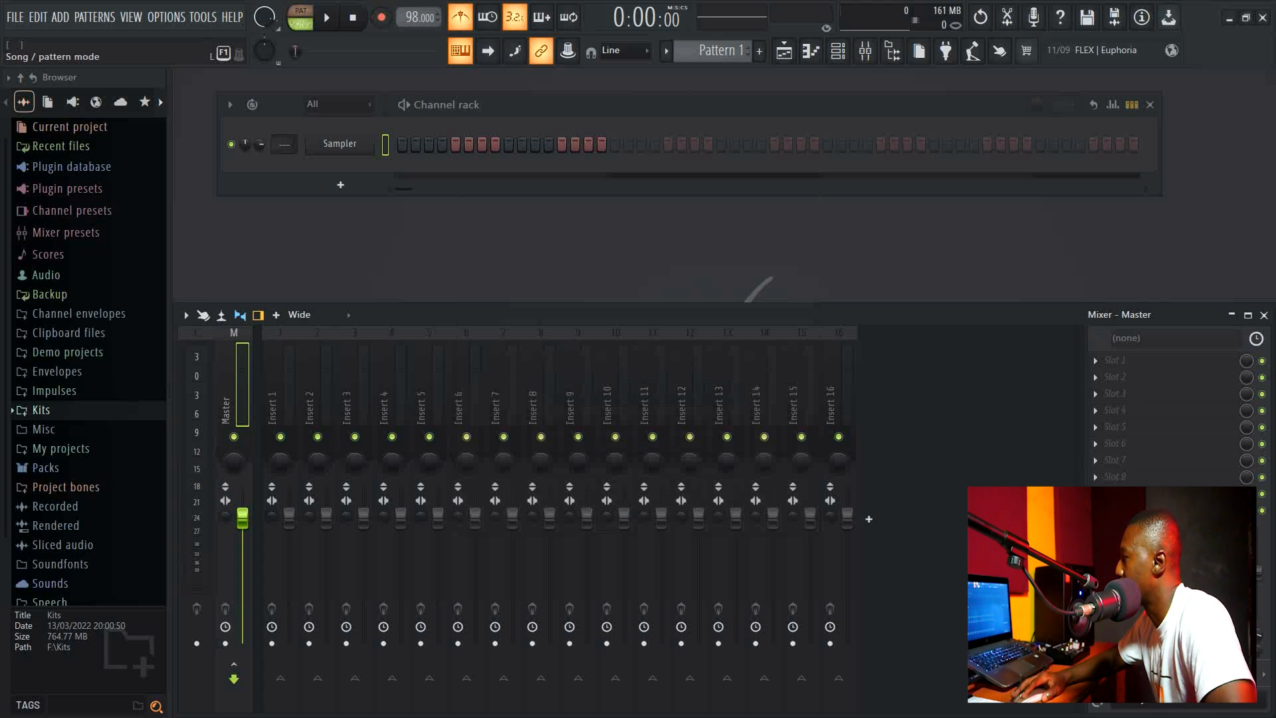
Switch back and forth between pattern and song mode, ending in pattern mode.
{"action": "left_click", "coordinate": [300, 23]}
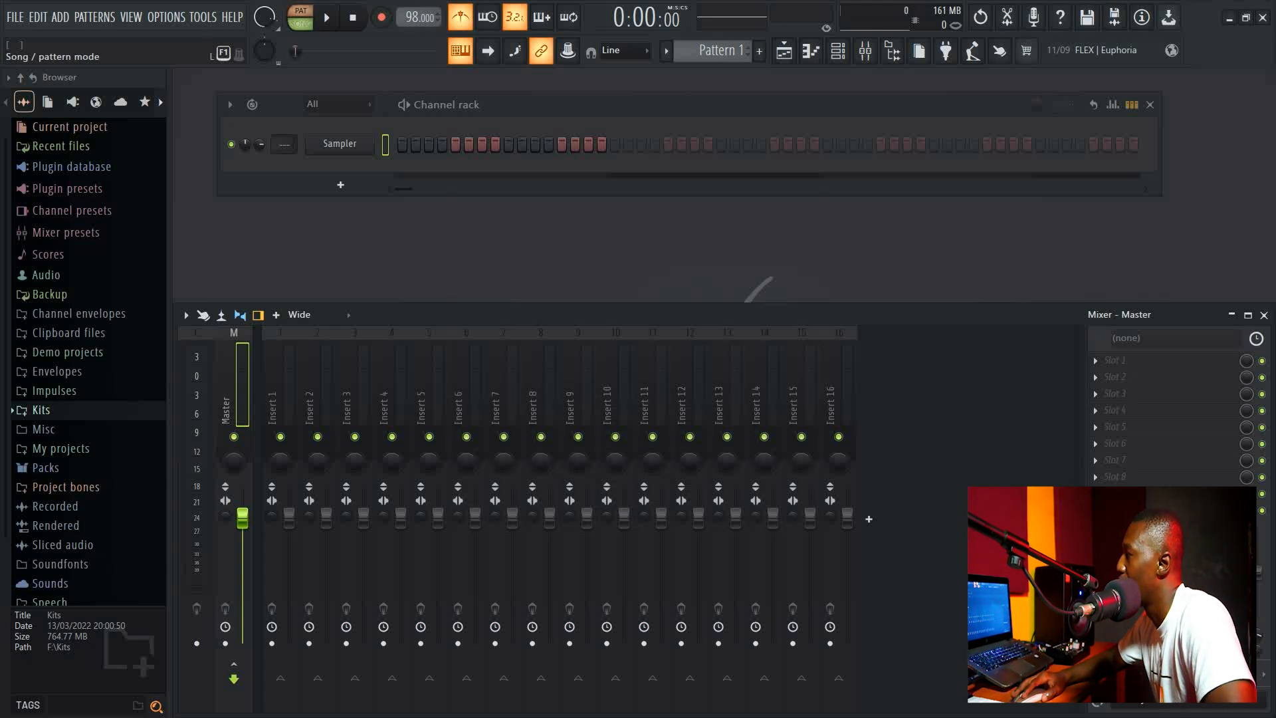
{"action": "left_click", "coordinate": [300, 23]}
{"action": "left_click", "coordinate": [301, 23]}
{"action": "left_click", "coordinate": [301, 23]}
{"action": "left_click", "coordinate": [300, 23]}
{"action": "left_click", "coordinate": [301, 23]}
{"action": "left_click", "coordinate": [301, 18]}
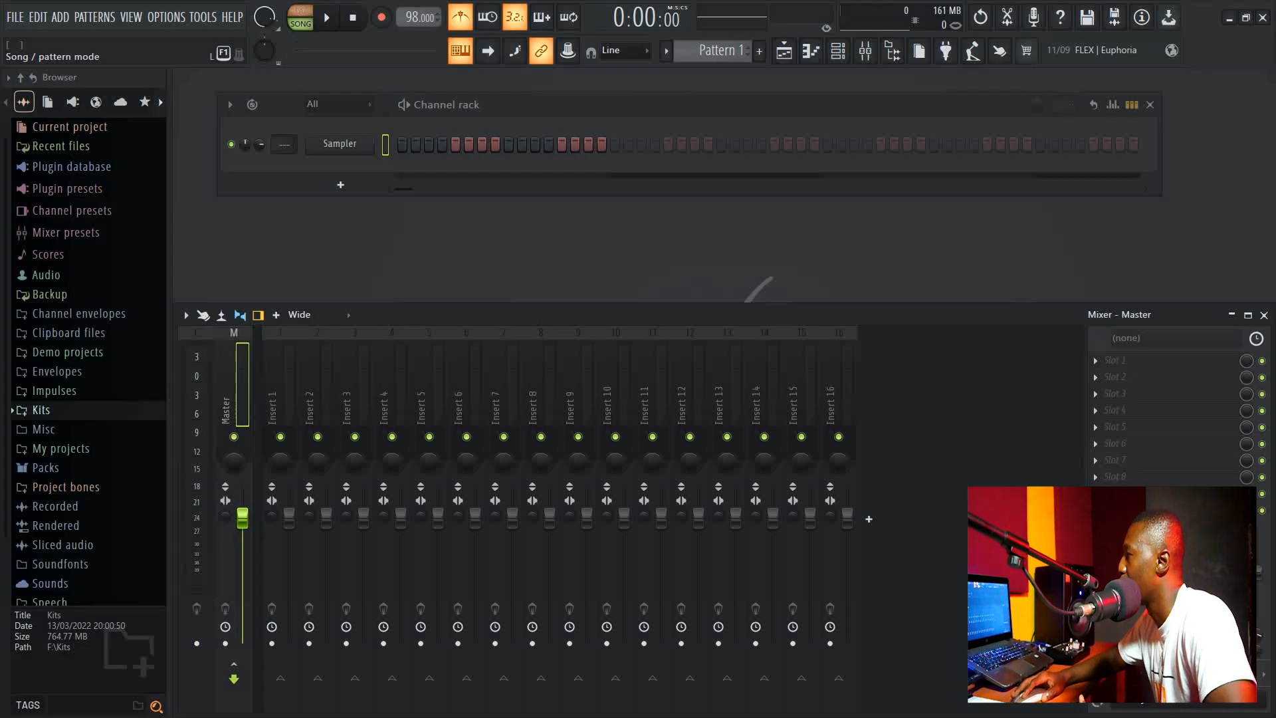
{"action": "left_click", "coordinate": [300, 19]}
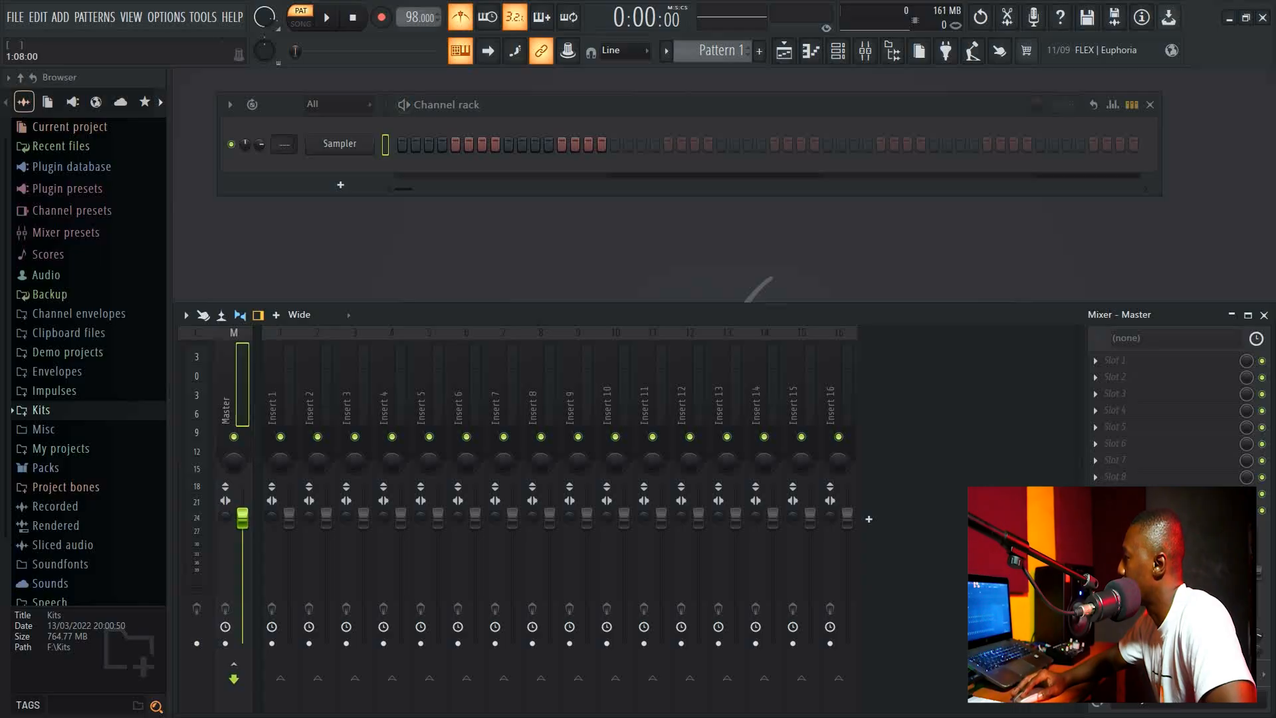
Nudge the channel rack upward and switch to song mode.
{"action": "left_click_drag", "start_coordinate": [561, 104], "coordinate": [562, 88]}
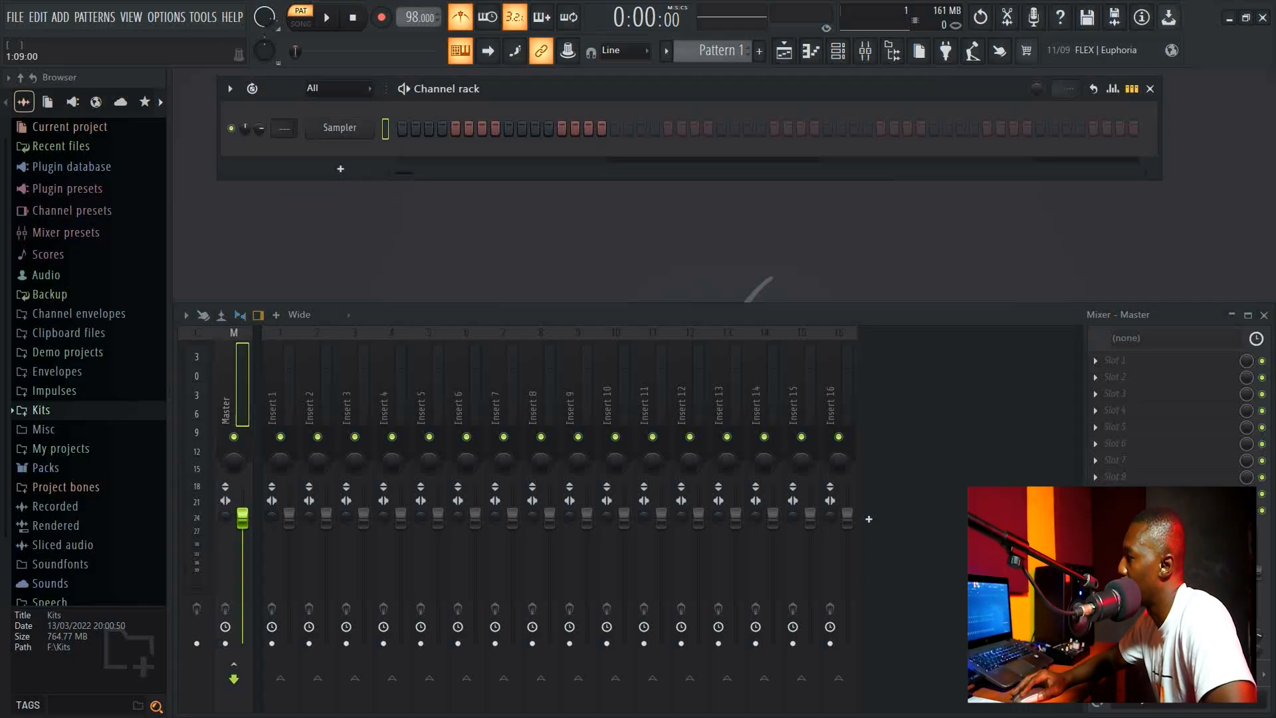
{"action": "left_click", "coordinate": [302, 24]}
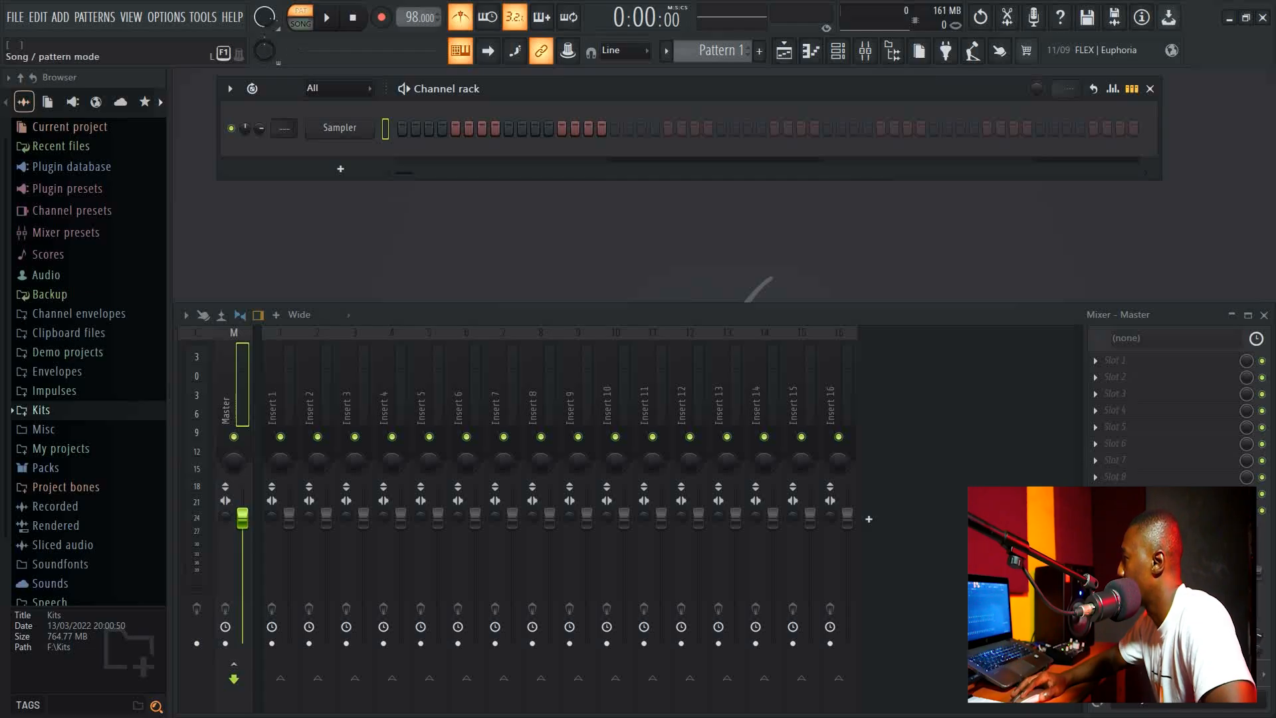
Close the channel rack and open the playlist maximized.
{"action": "left_click", "coordinate": [784, 51]}
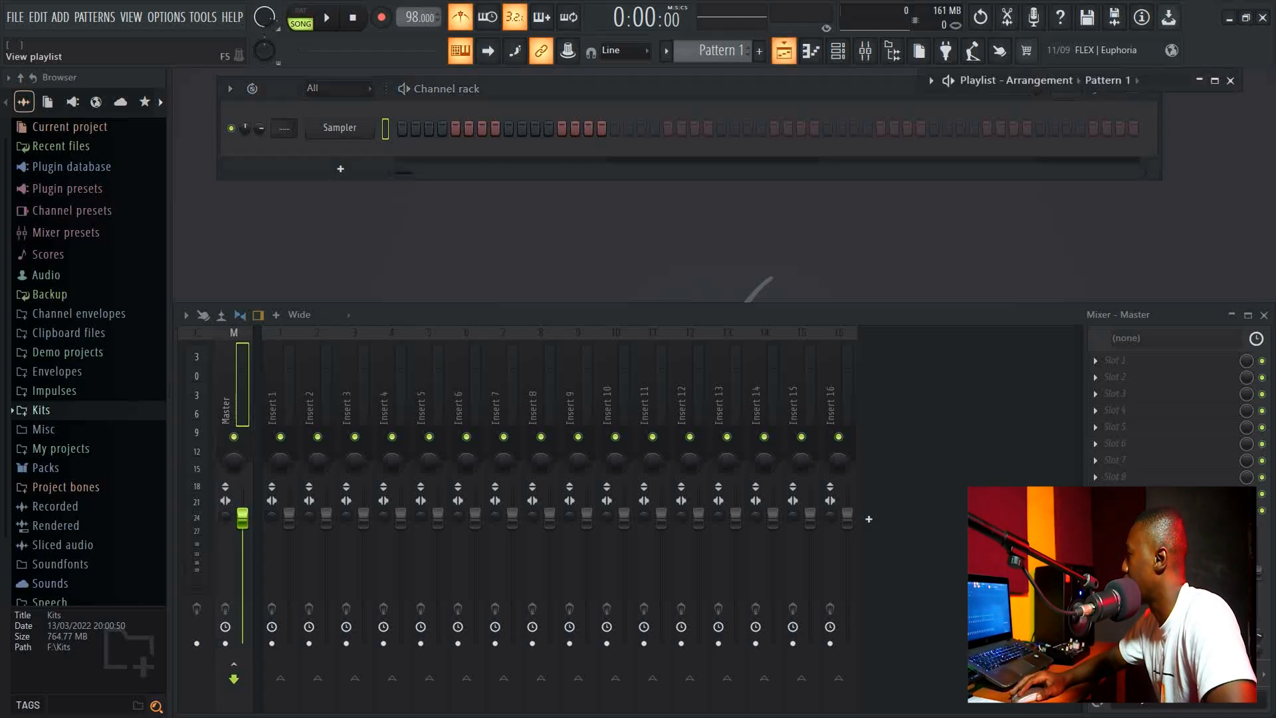
{"action": "key", "text": "F5"}
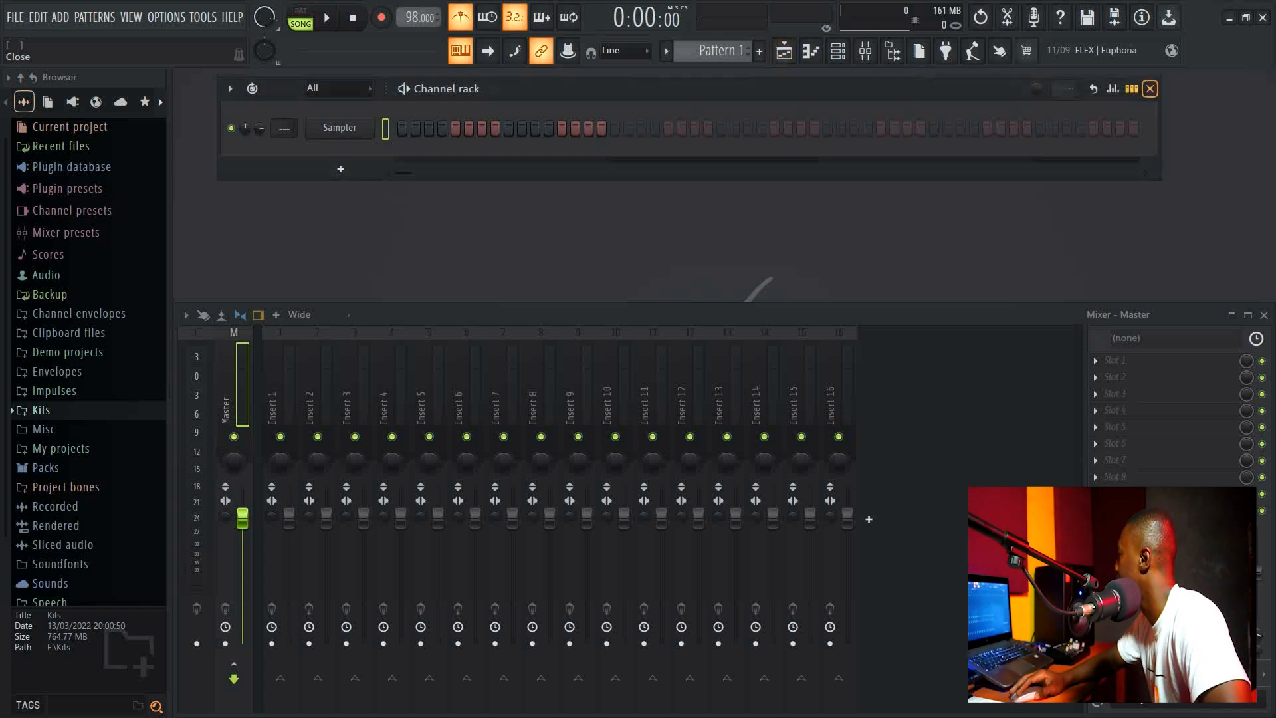
{"action": "left_click", "coordinate": [1150, 89]}
{"action": "left_click", "coordinate": [784, 51]}
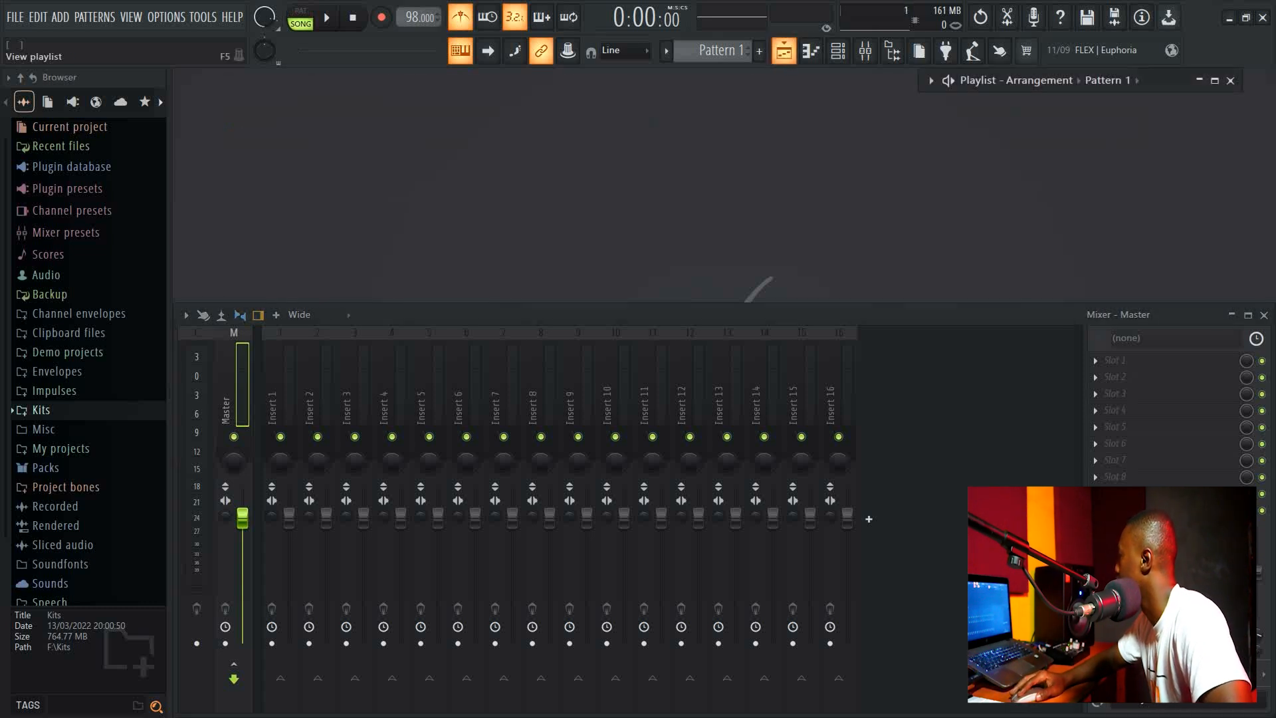
{"action": "left_click", "coordinate": [1215, 80]}
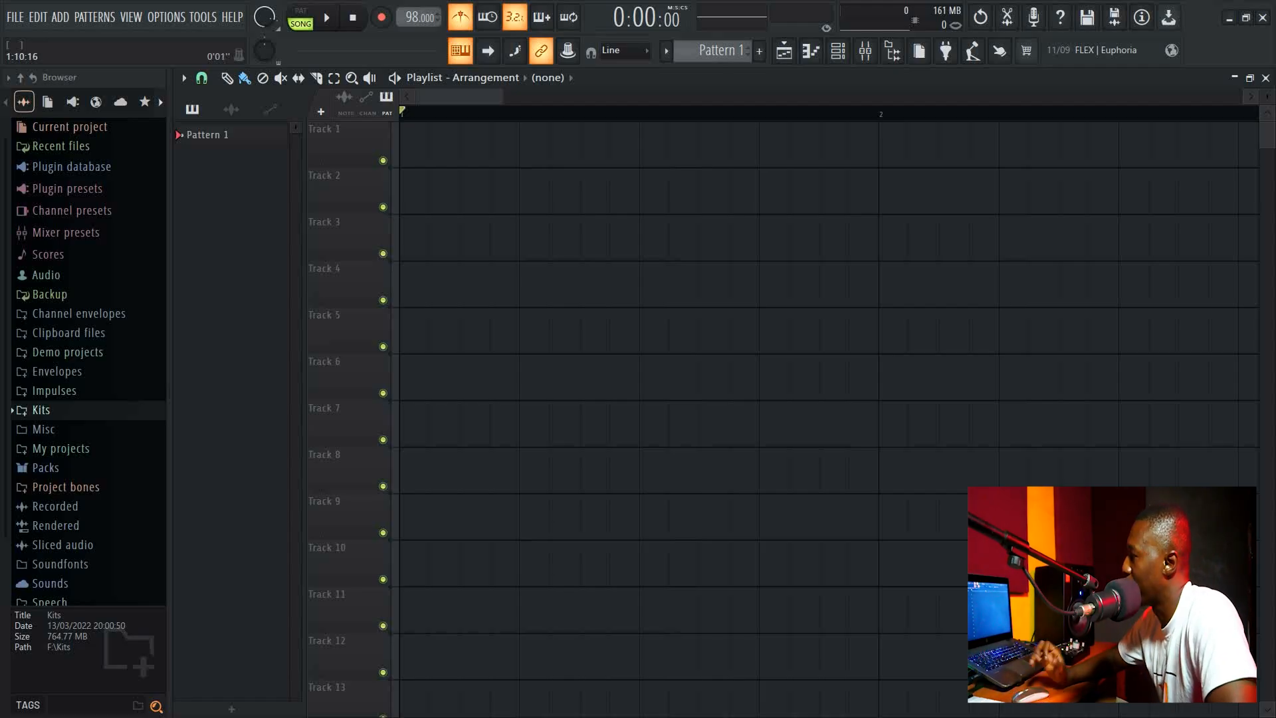
Place the playhead just after the start of the playlist and play the song.
{"action": "left_click", "coordinate": [300, 17]}
{"action": "left_click", "coordinate": [422, 114]}
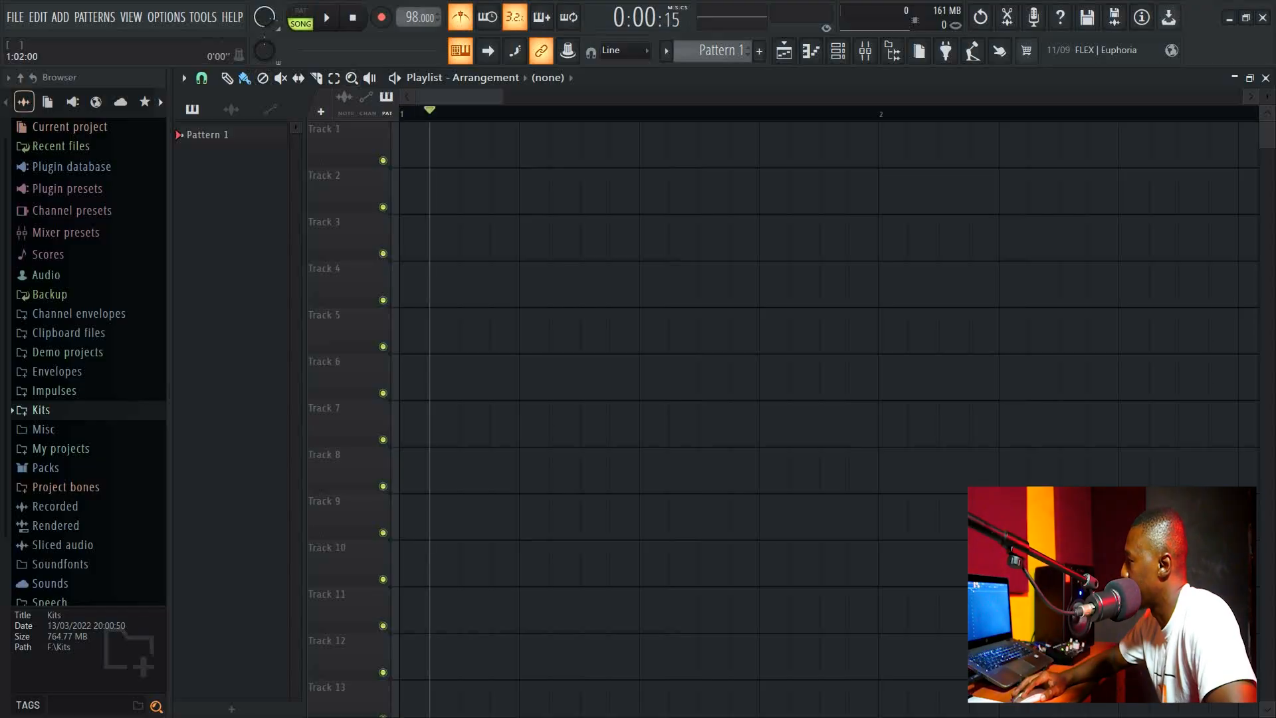
{"action": "key", "text": "space"}
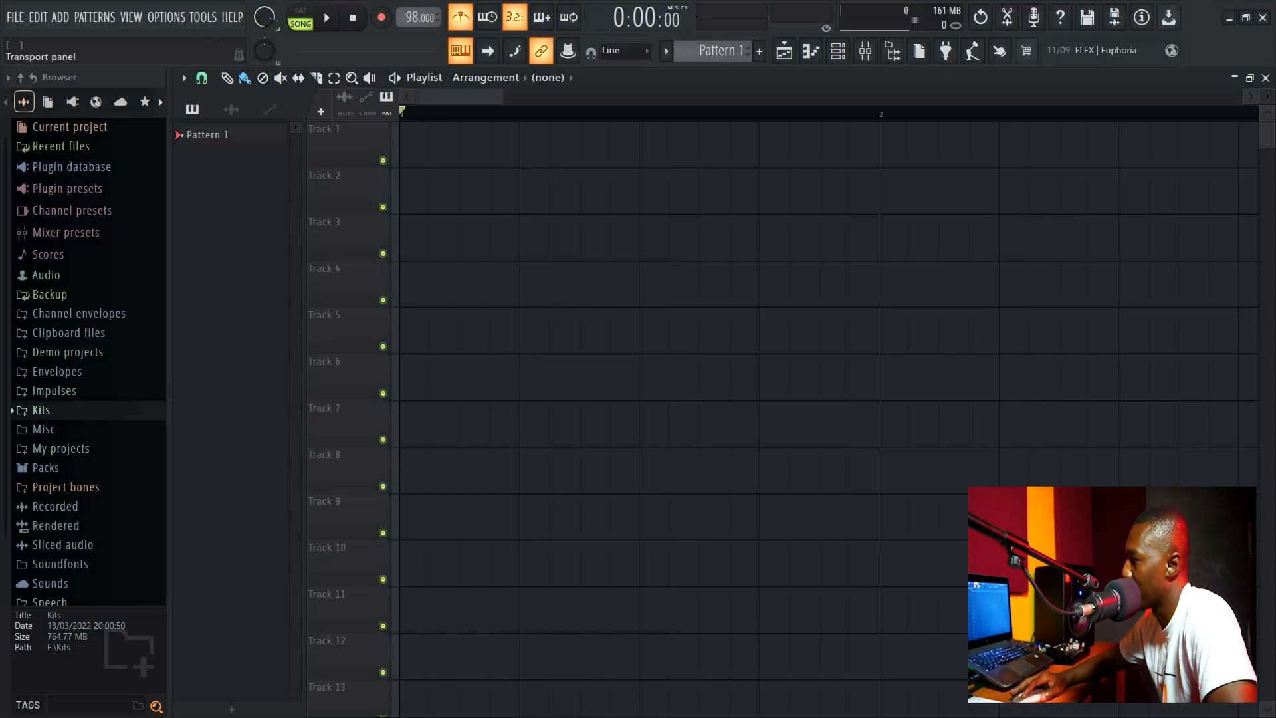
{"action": "left_click", "coordinate": [301, 18]}
{"action": "left_click", "coordinate": [301, 17]}
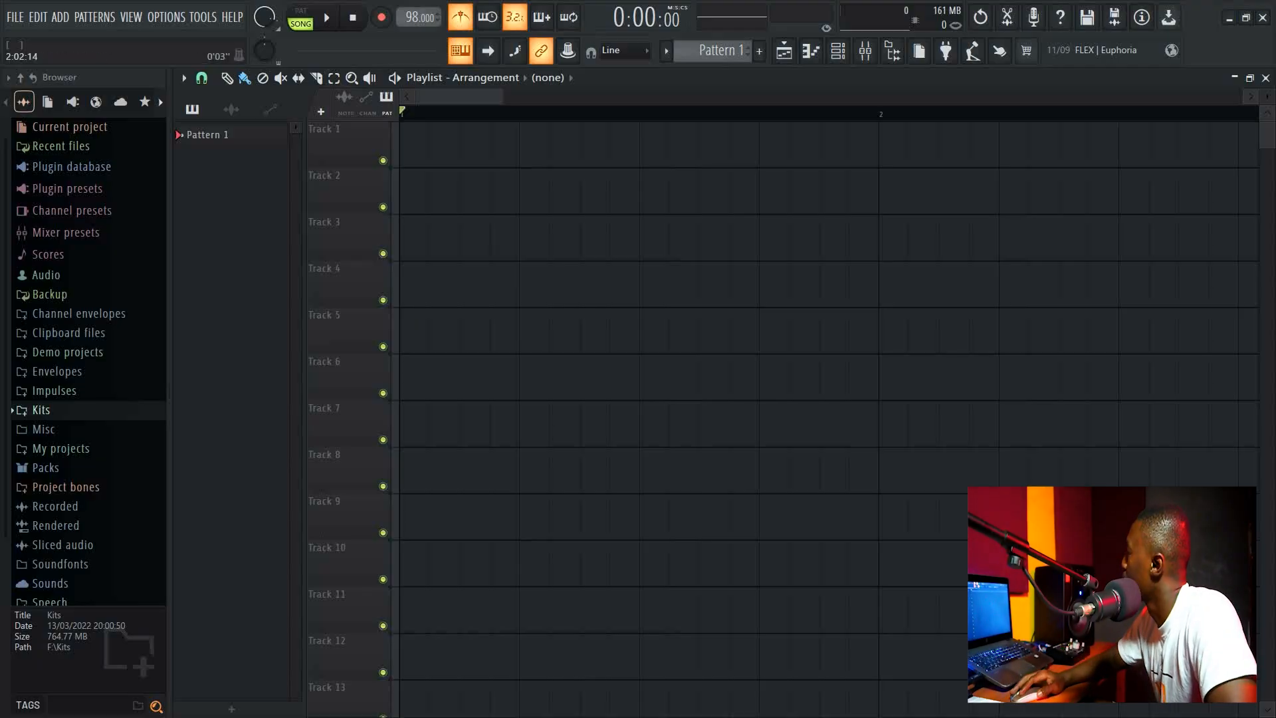
Close the playlist, reopen it, and close it again.
{"action": "left_click", "coordinate": [1266, 78]}
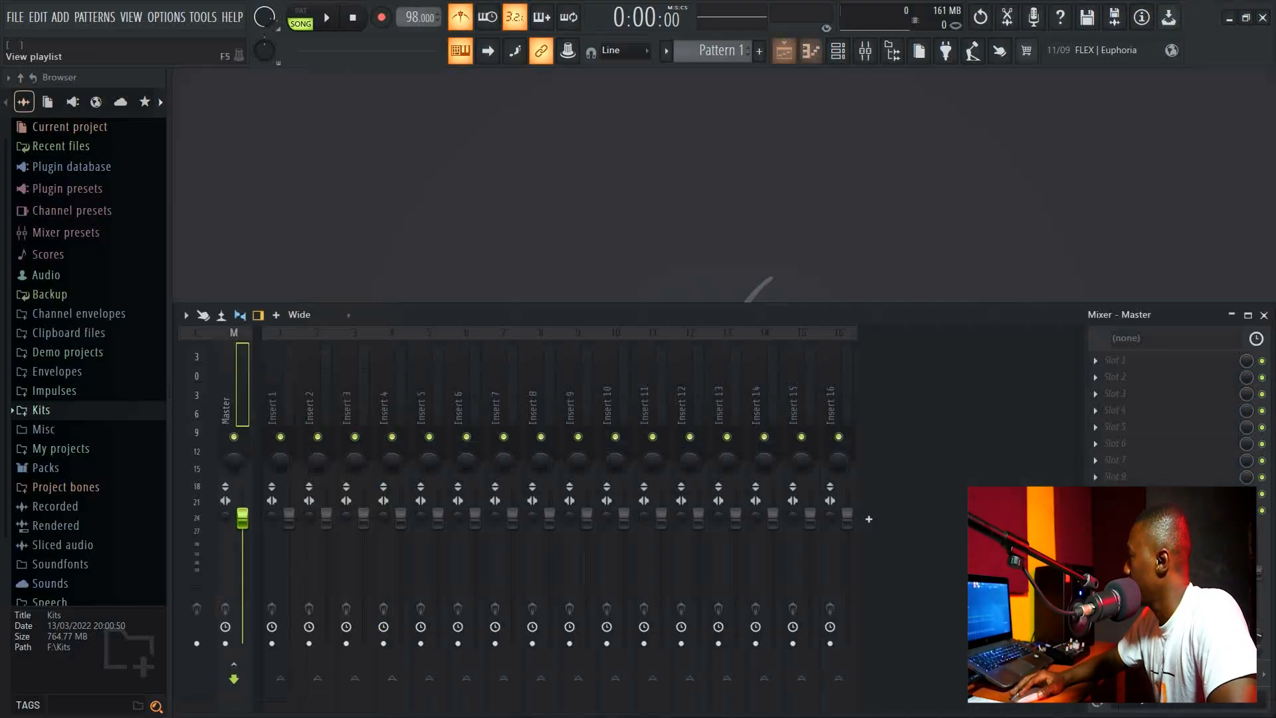
{"action": "left_click", "coordinate": [784, 51]}
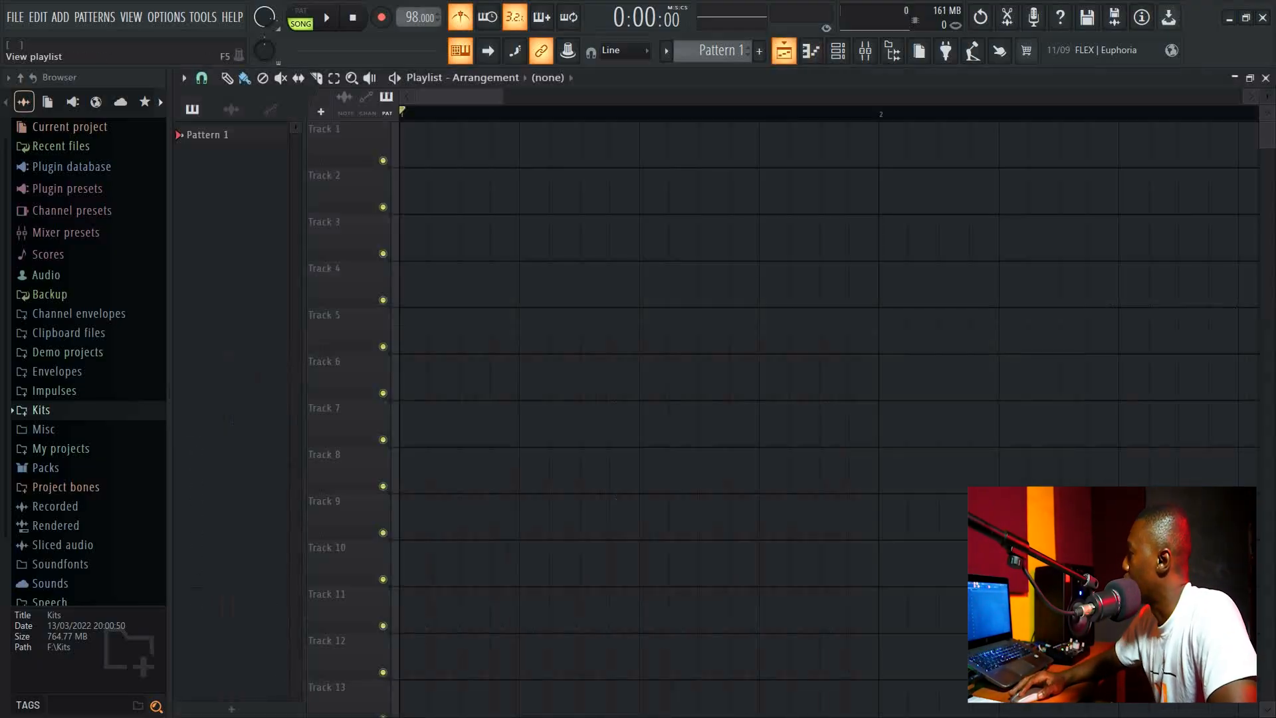
{"action": "left_click", "coordinate": [784, 51]}
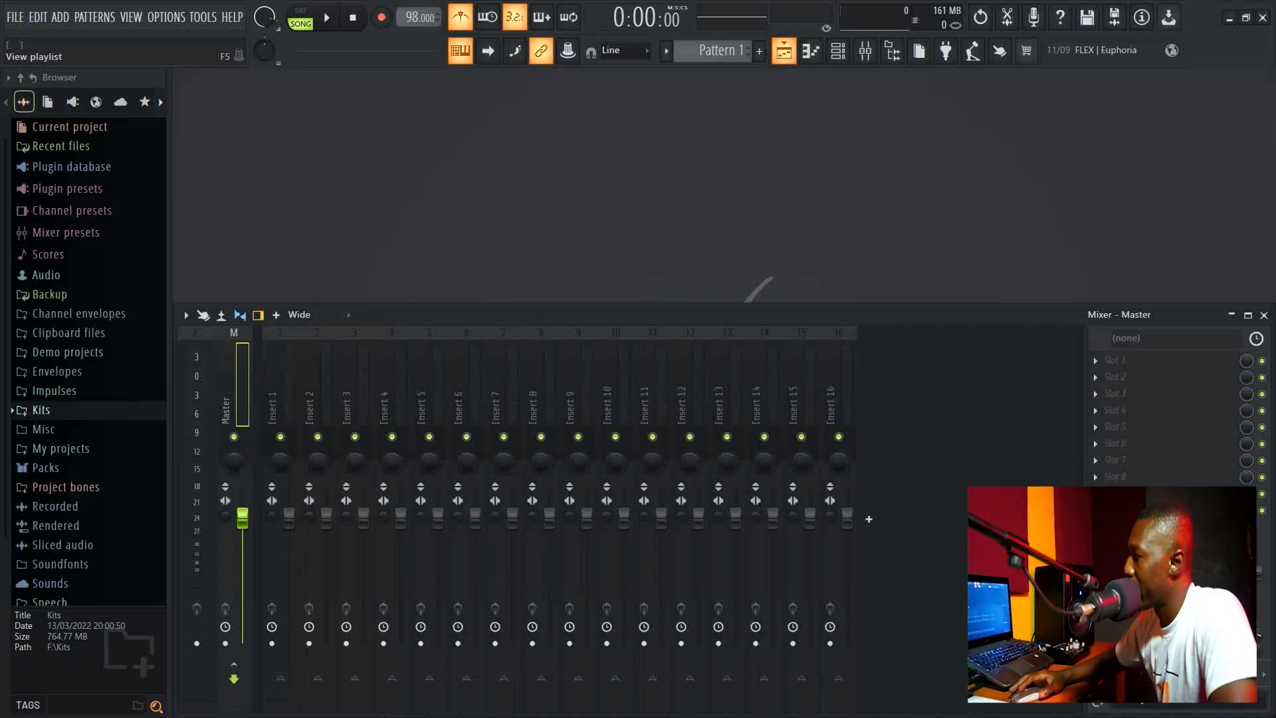
Open the piano roll for the Sampler channel and close it.
{"action": "left_click", "coordinate": [811, 51]}
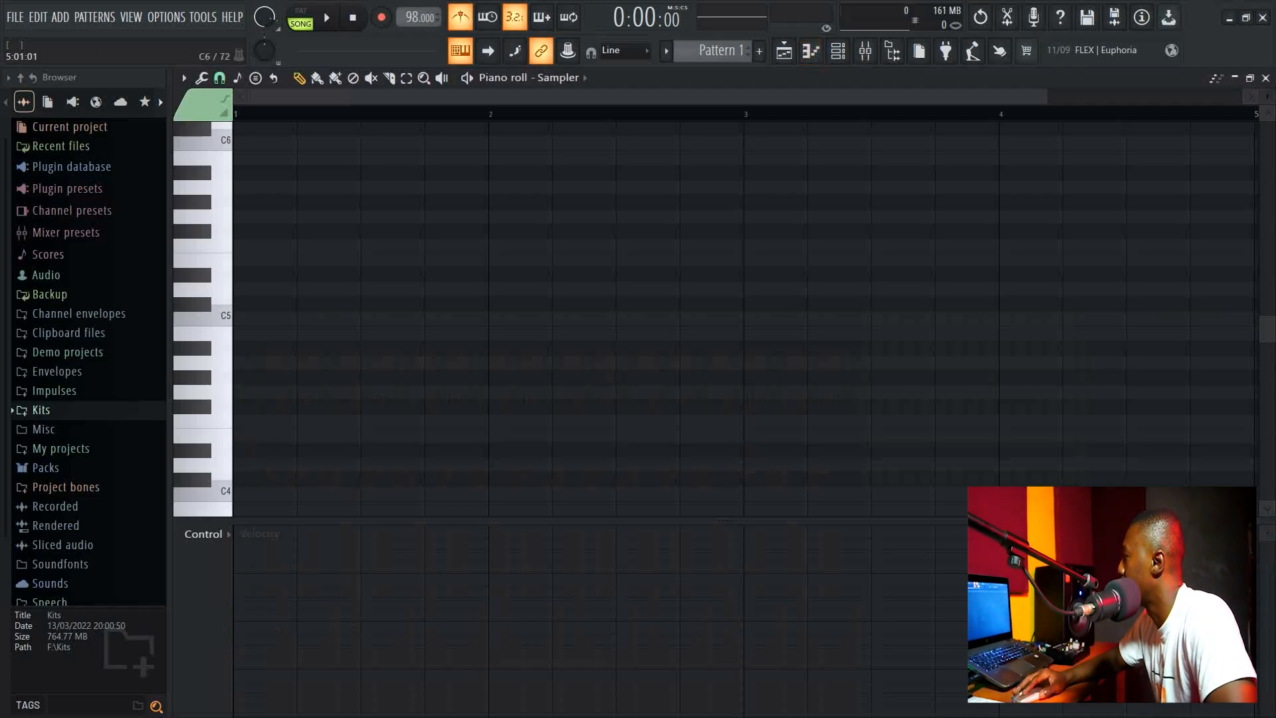
{"action": "left_click", "coordinate": [1265, 78]}
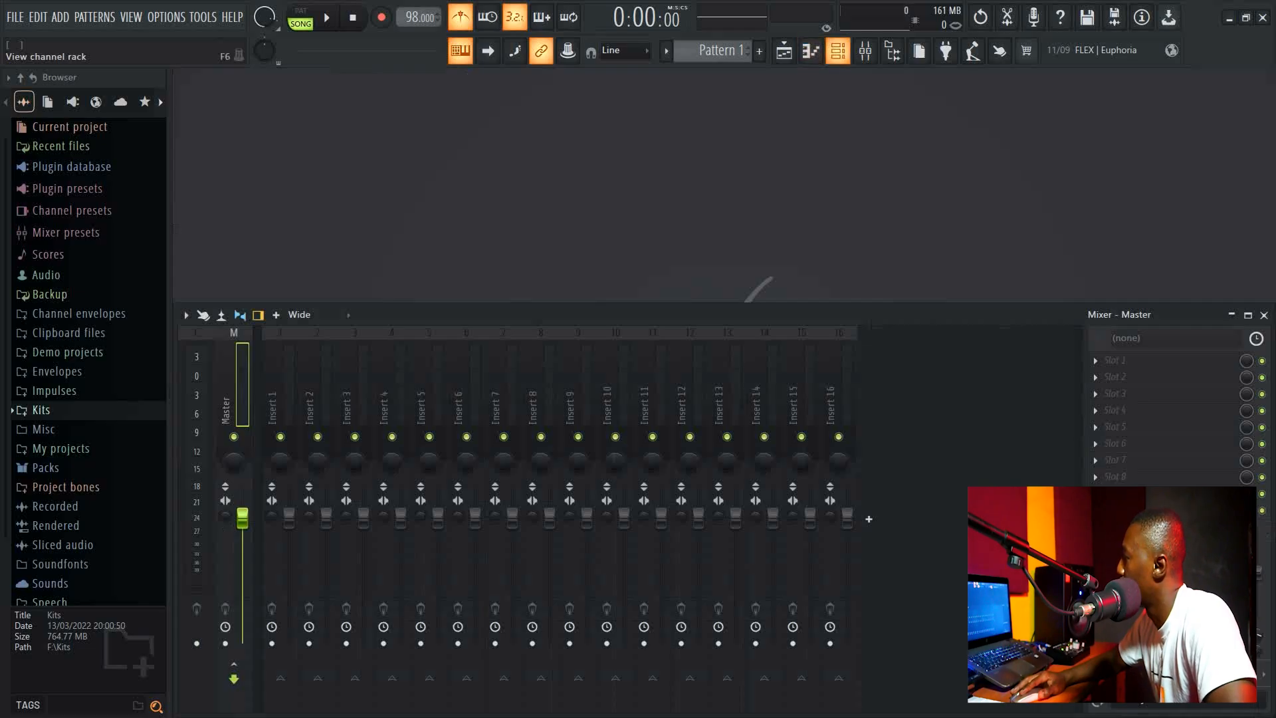
Reopen the channel rack and select the Insert 1 mixer track.
{"action": "left_click", "coordinate": [838, 50]}
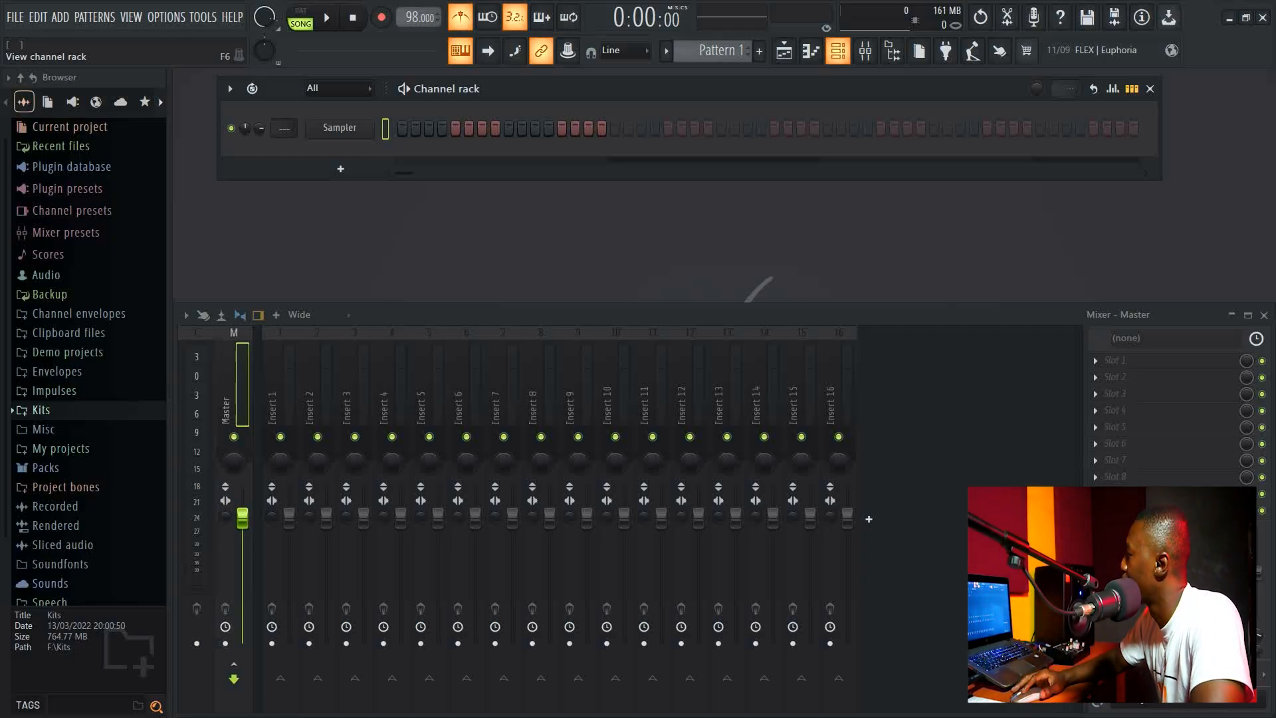
{"action": "left_click", "coordinate": [865, 52]}
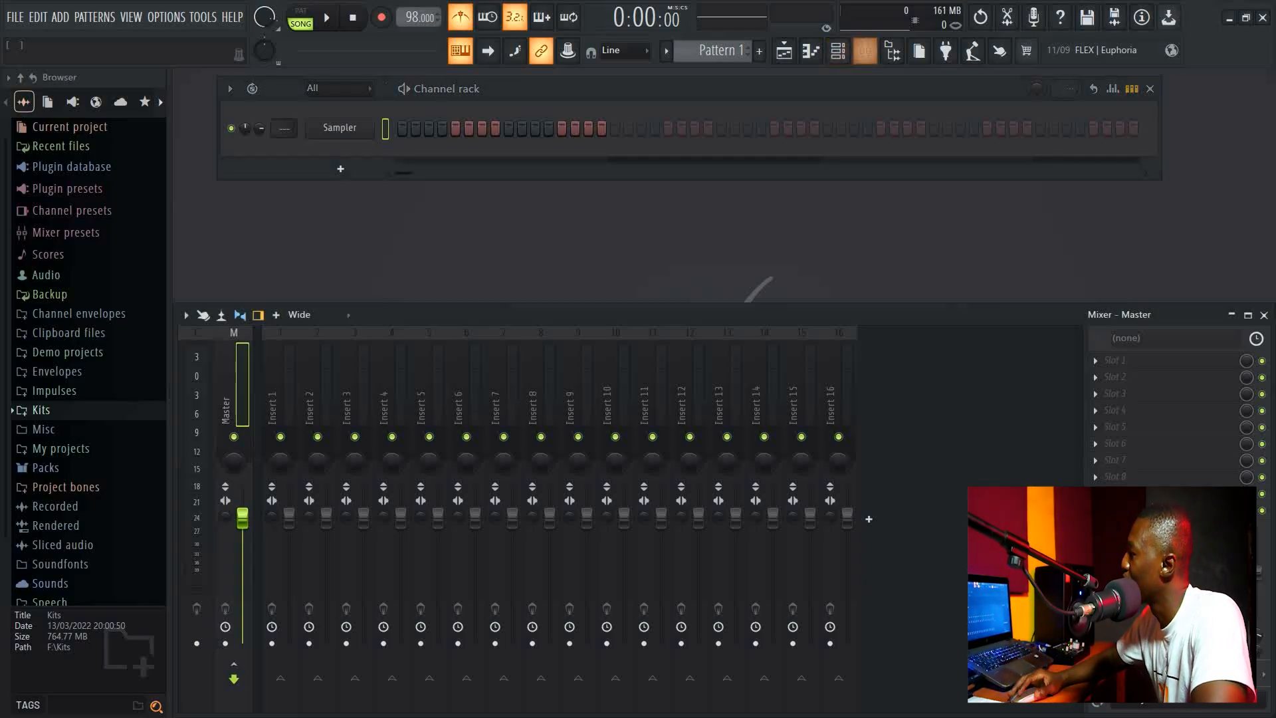
{"action": "left_click", "coordinate": [275, 403]}
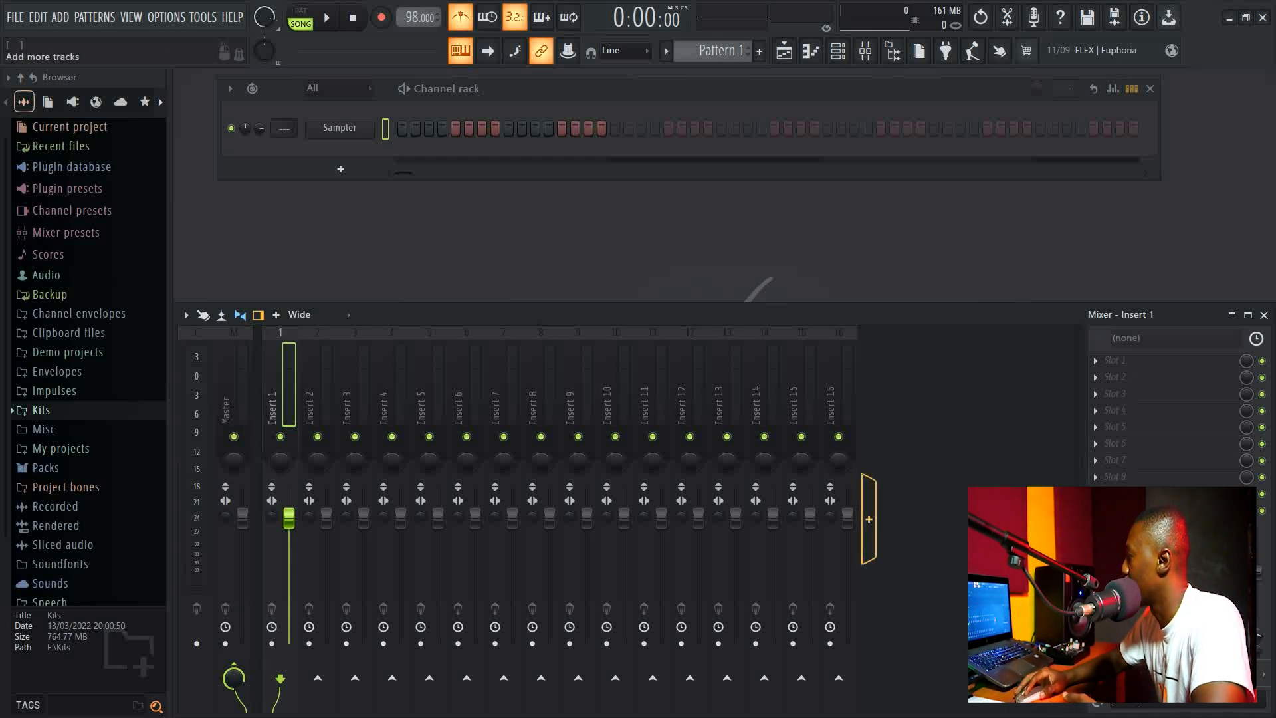
Add four more mixer tracks so the mixer reaches Insert 20, then close the mixer.
{"action": "left_click", "coordinate": [869, 519]}
{"action": "left_click", "coordinate": [906, 519]}
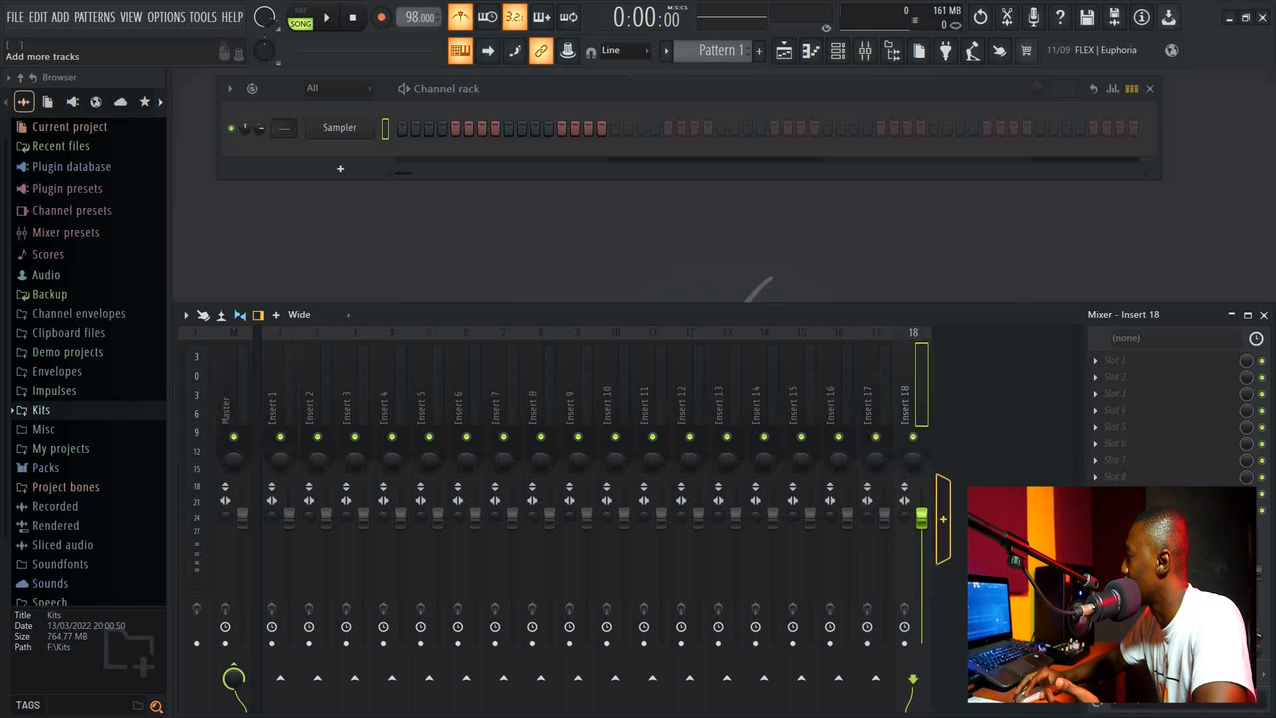
{"action": "left_click", "coordinate": [943, 519]}
{"action": "left_click", "coordinate": [981, 519]}
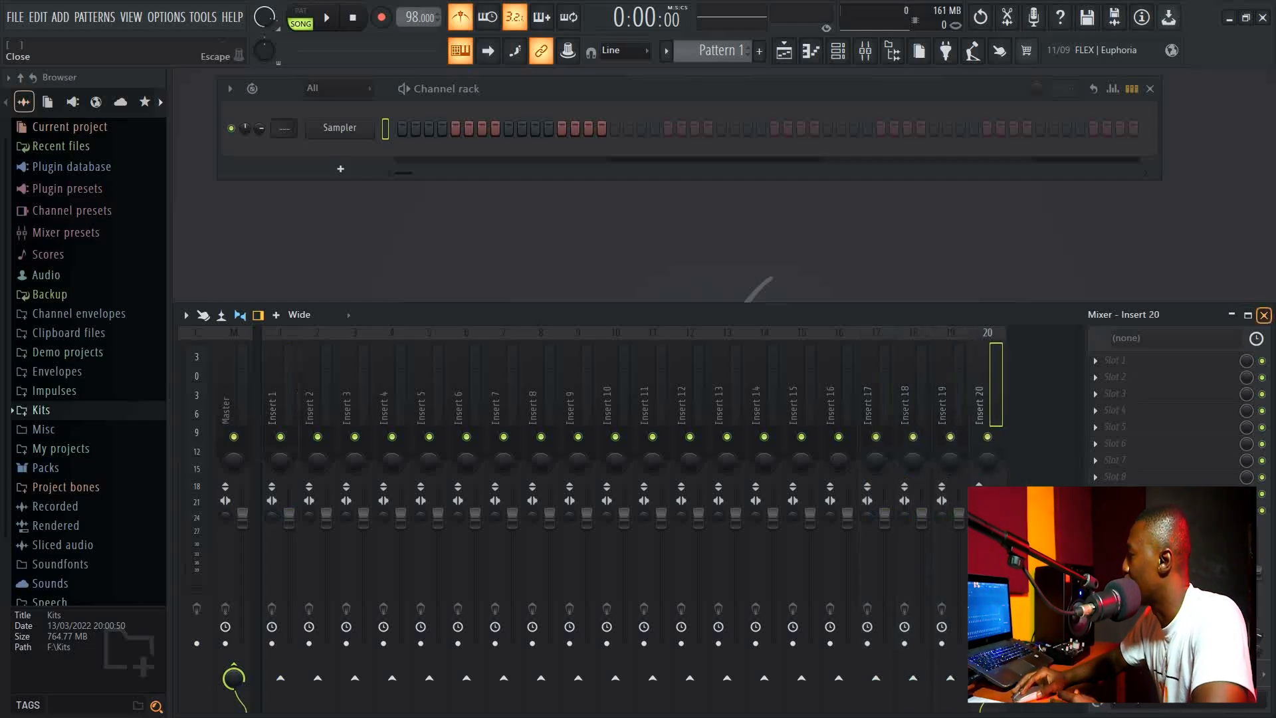
{"action": "left_click", "coordinate": [1264, 315]}
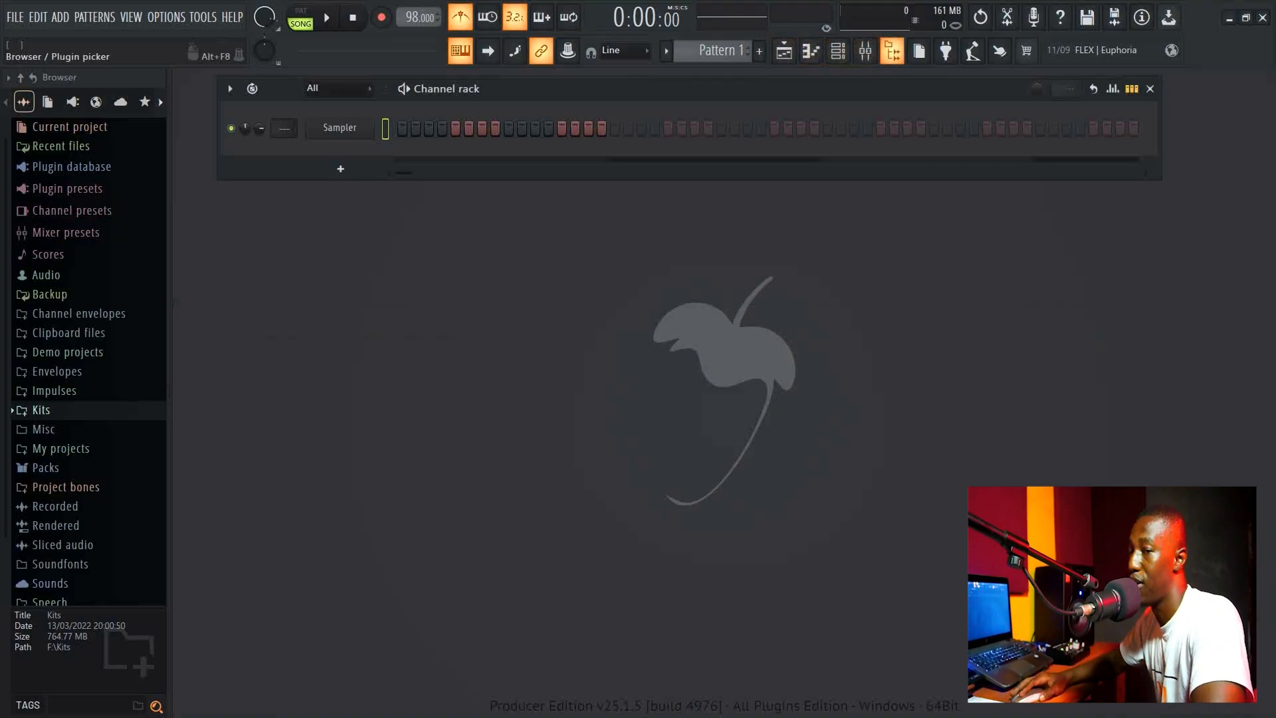
Browse the Kits folder in the browser and open the KingPin subfolder.
{"action": "left_click", "coordinate": [891, 51]}
{"action": "left_click", "coordinate": [892, 52]}
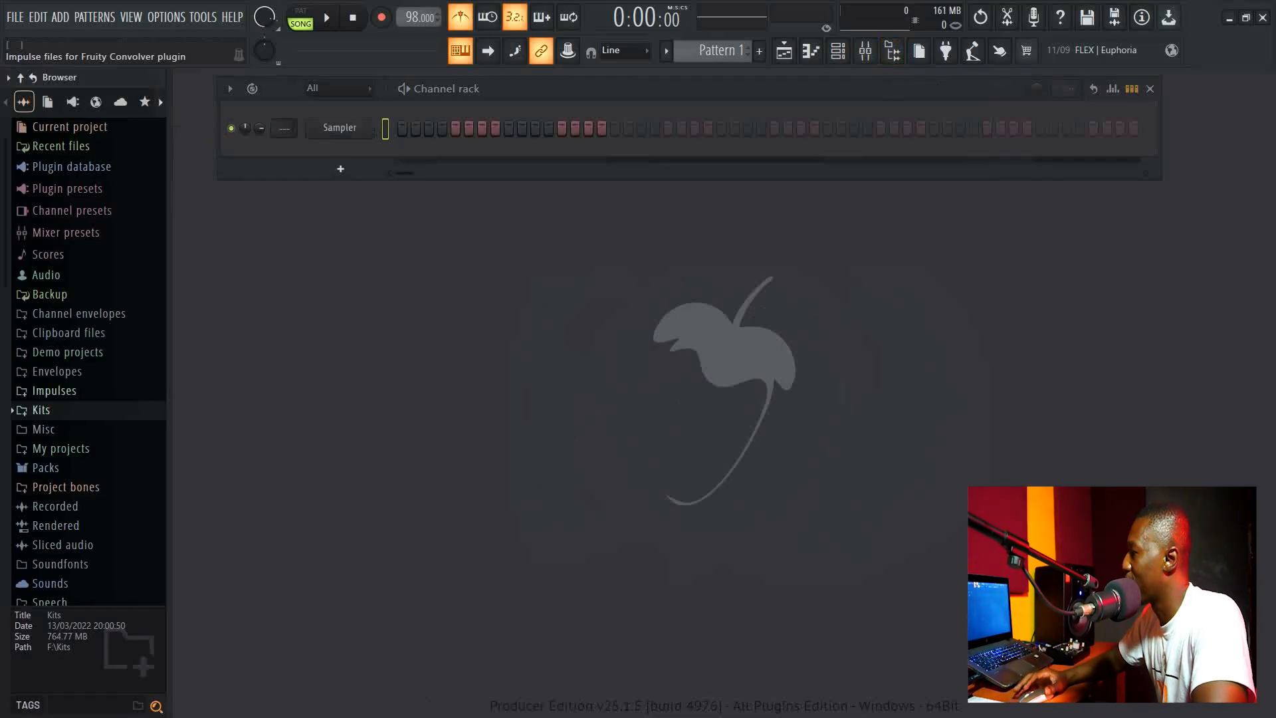
{"action": "scroll", "coordinate": [41, 410], "scroll_direction": "down", "scroll_amount": 2}
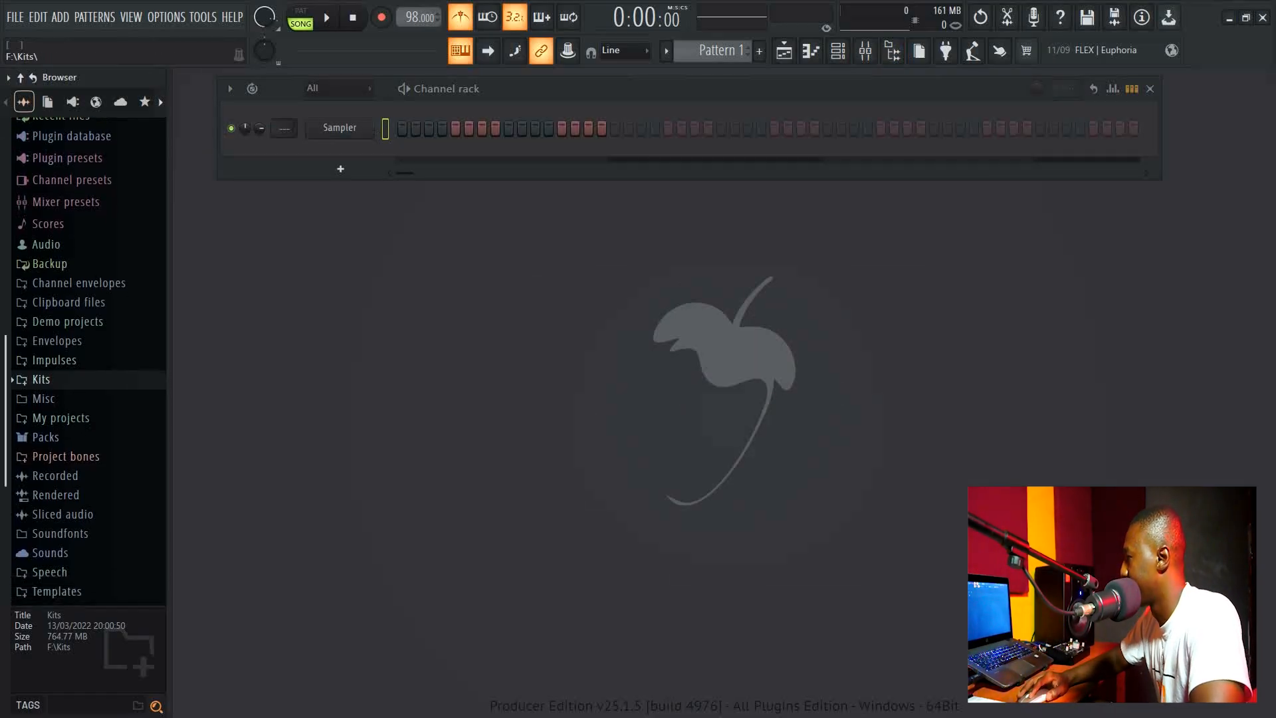
{"action": "left_click", "coordinate": [40, 373]}
{"action": "scroll", "coordinate": [87, 373], "scroll_direction": "down", "scroll_amount": 12}
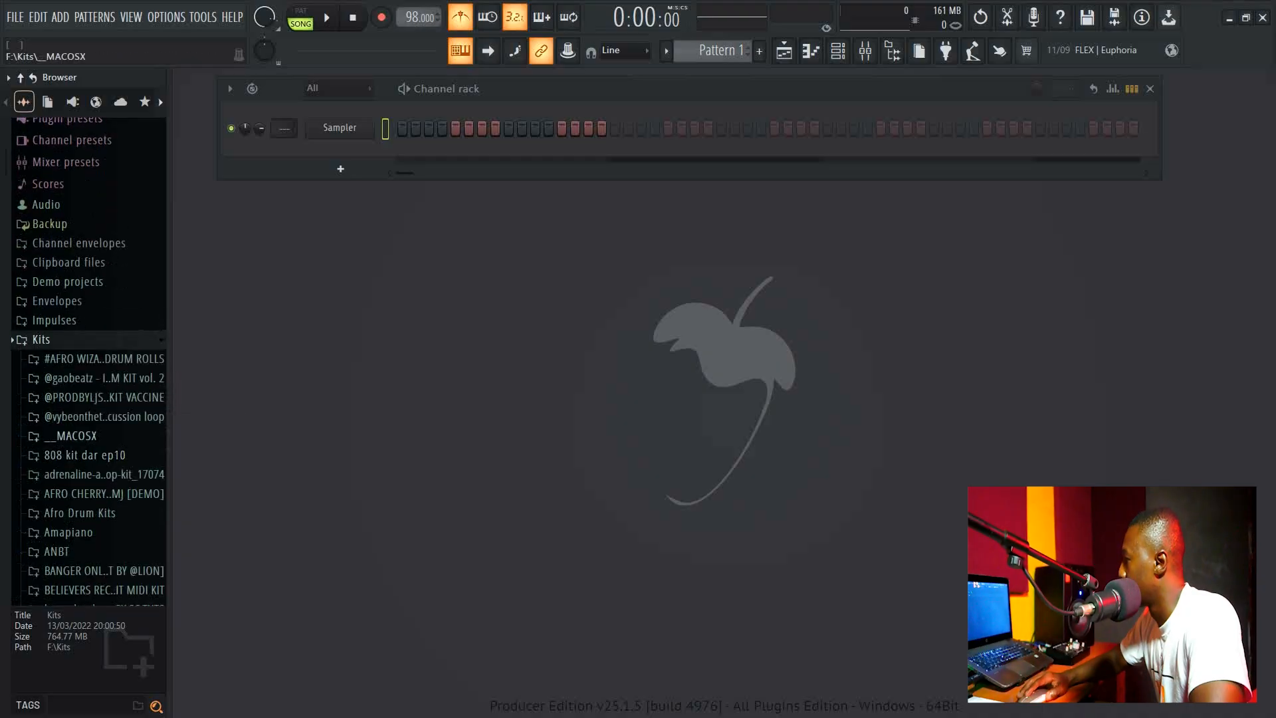
{"action": "scroll", "coordinate": [80, 379], "scroll_direction": "down", "scroll_amount": 5}
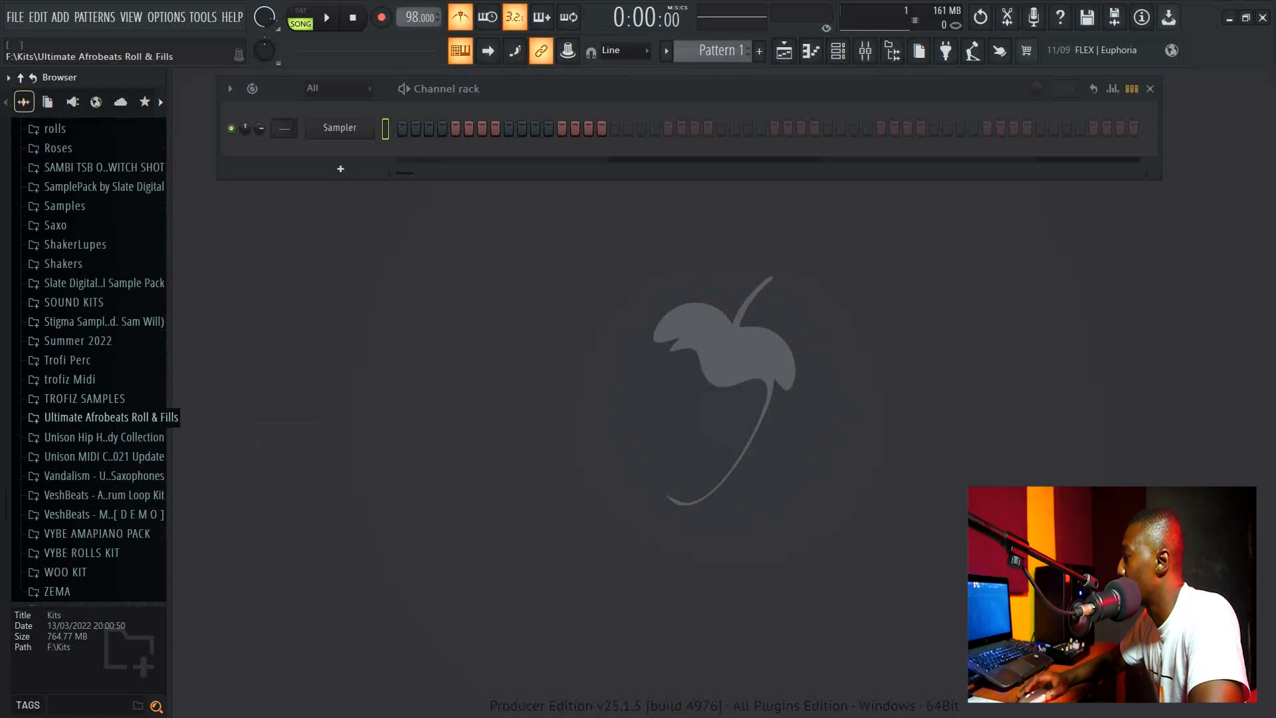
{"action": "scroll", "coordinate": [87, 408], "scroll_direction": "up", "scroll_amount": 15}
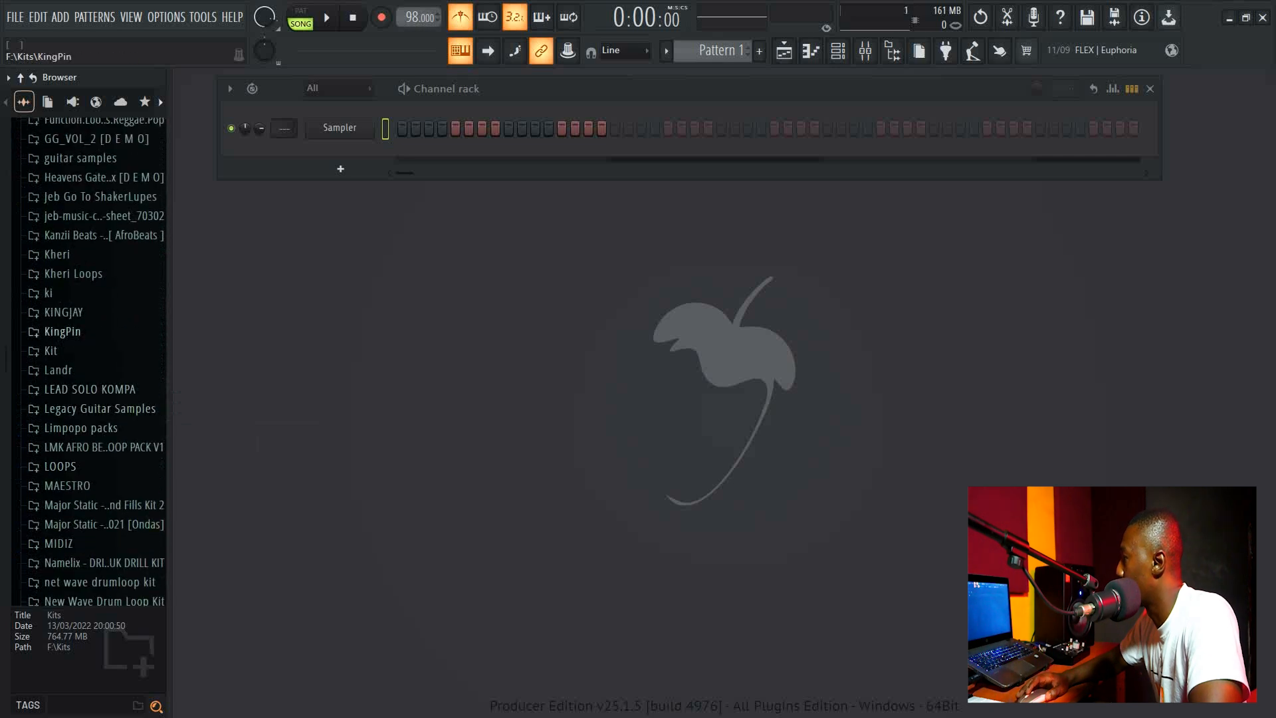
{"action": "left_click", "coordinate": [62, 331]}
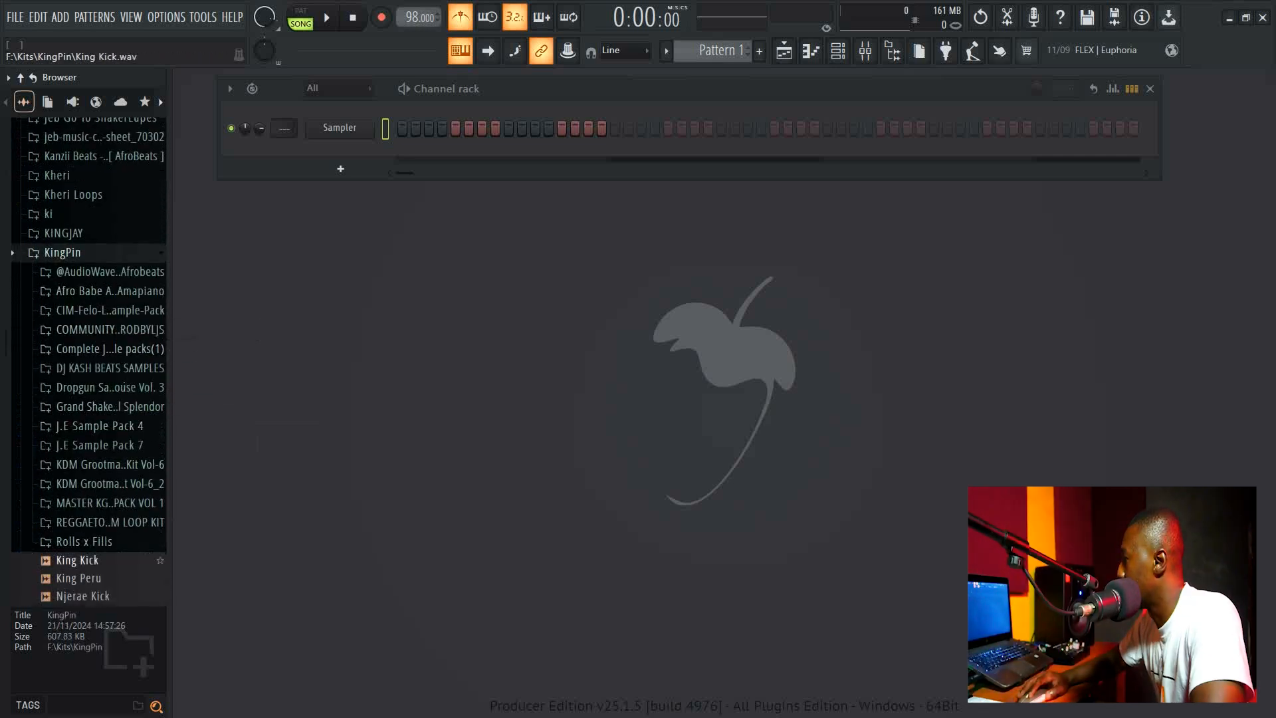
Preview the King Kick sample, load it onto the Sampler channel, and open its channel settings.
{"action": "left_click", "coordinate": [84, 560]}
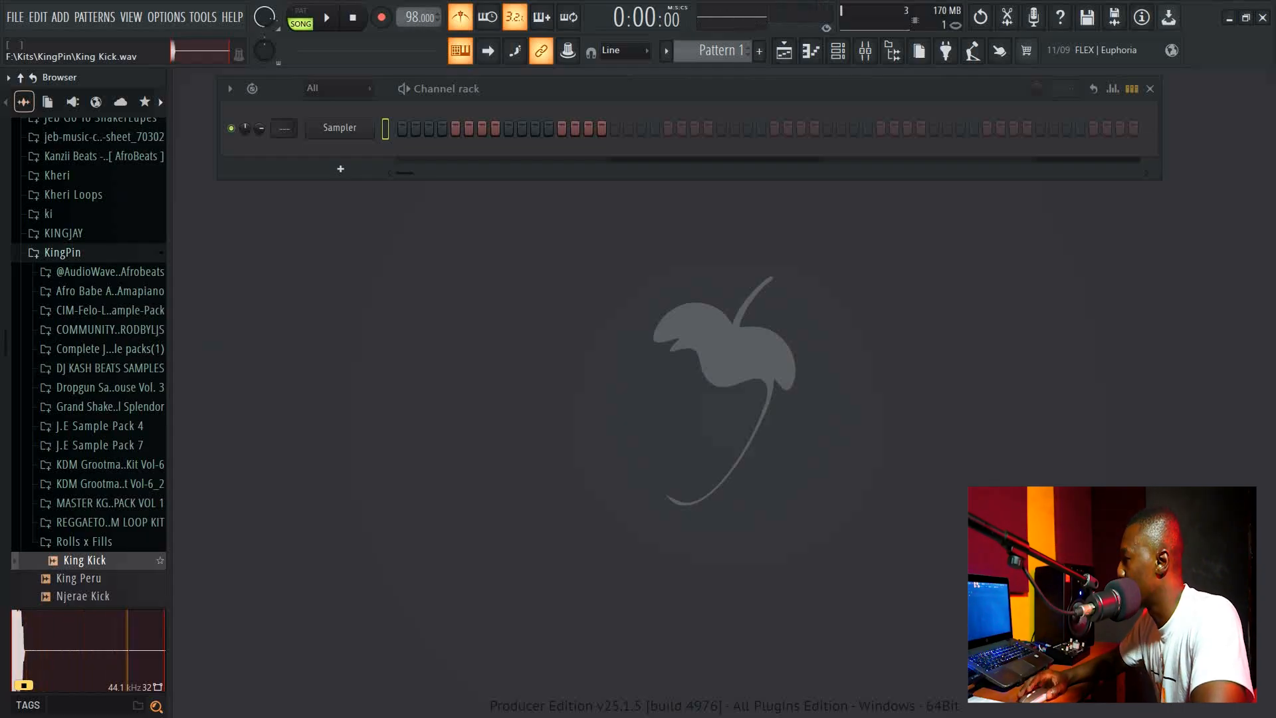
{"action": "left_click", "coordinate": [85, 560]}
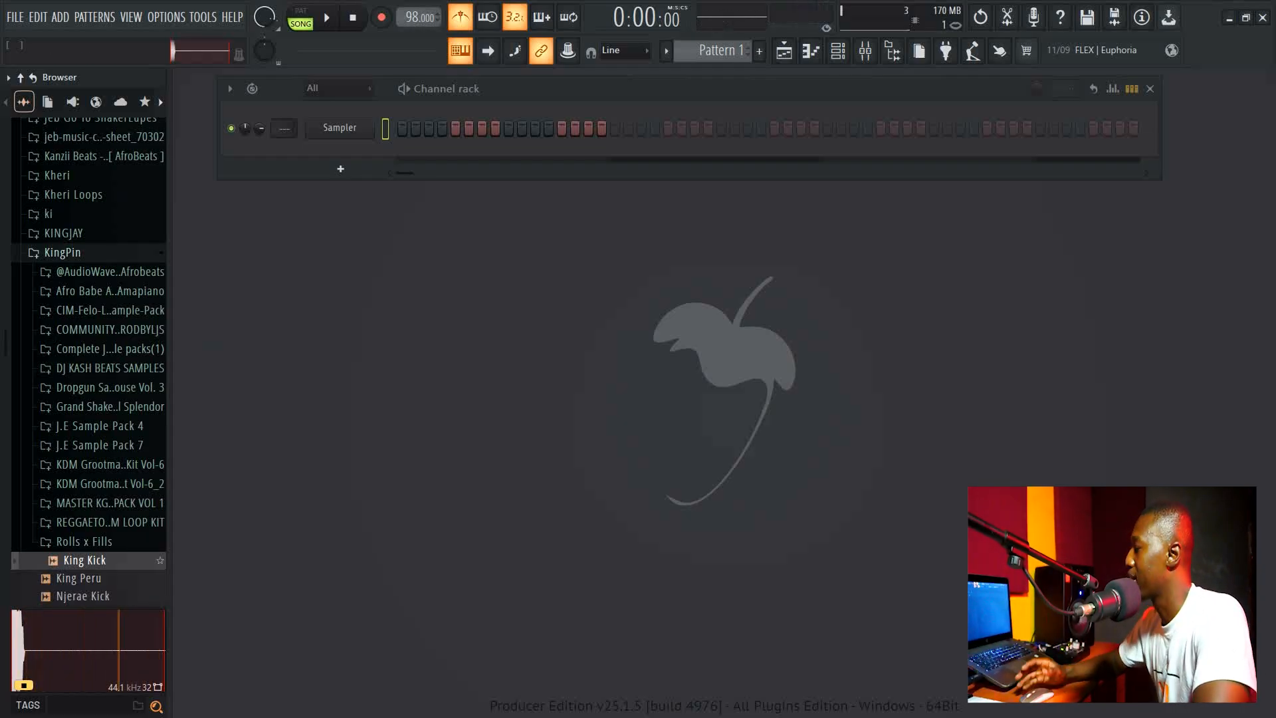
{"action": "left_click_drag", "start_coordinate": [84, 560], "coordinate": [322, 166]}
{"action": "left_click", "coordinate": [340, 127]}
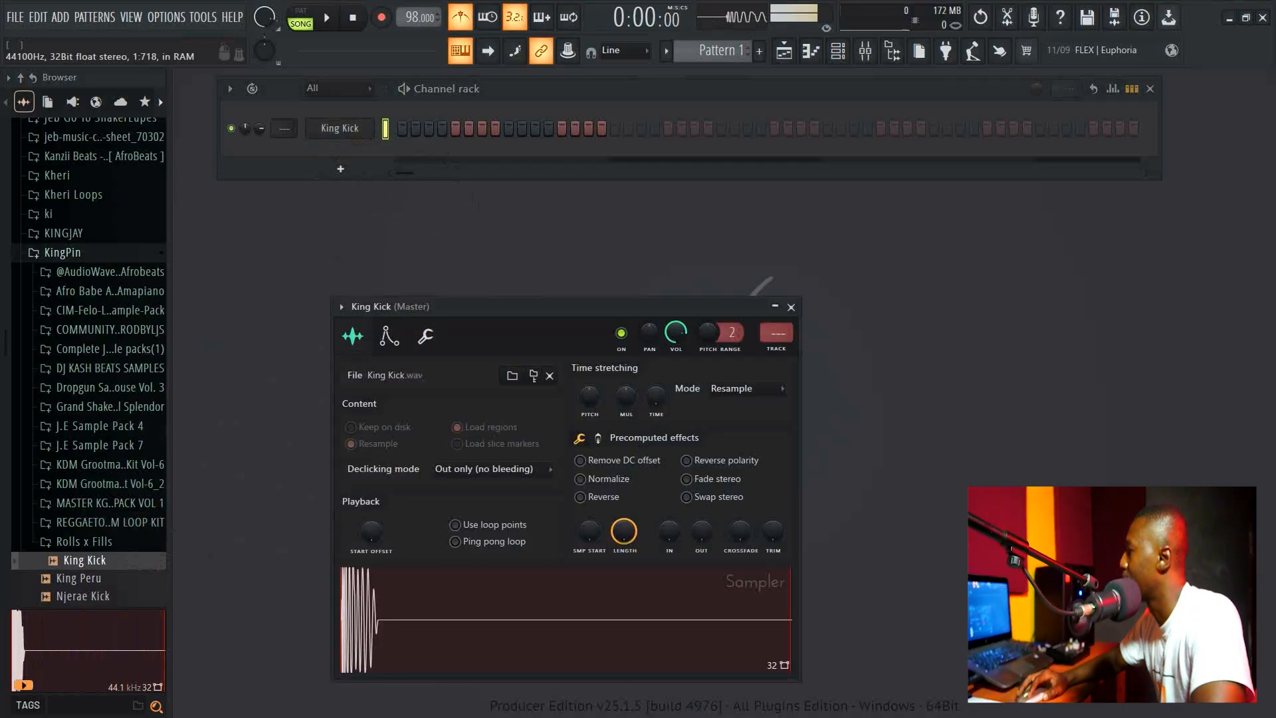
Open Kheri > Vito Pack in the browser and preview the Clave and RimShot x Snare samples.
{"action": "left_click", "coordinate": [63, 252]}
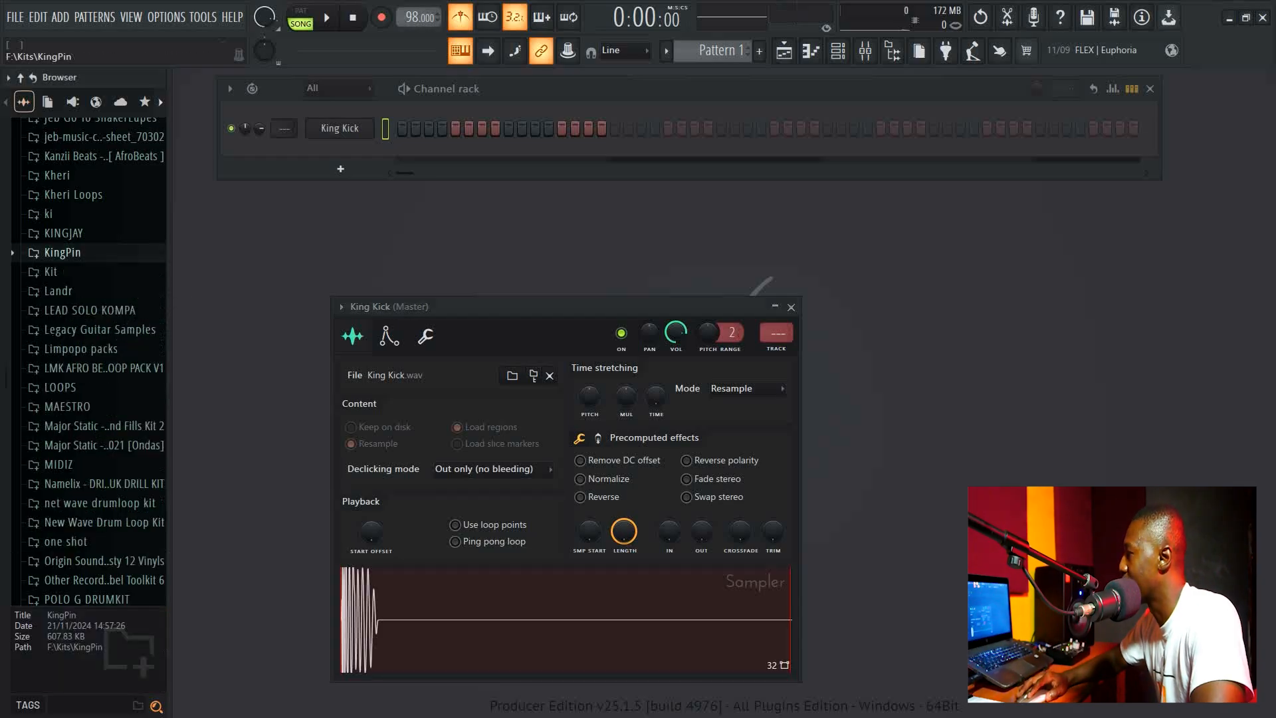
{"action": "left_click", "coordinate": [57, 175]}
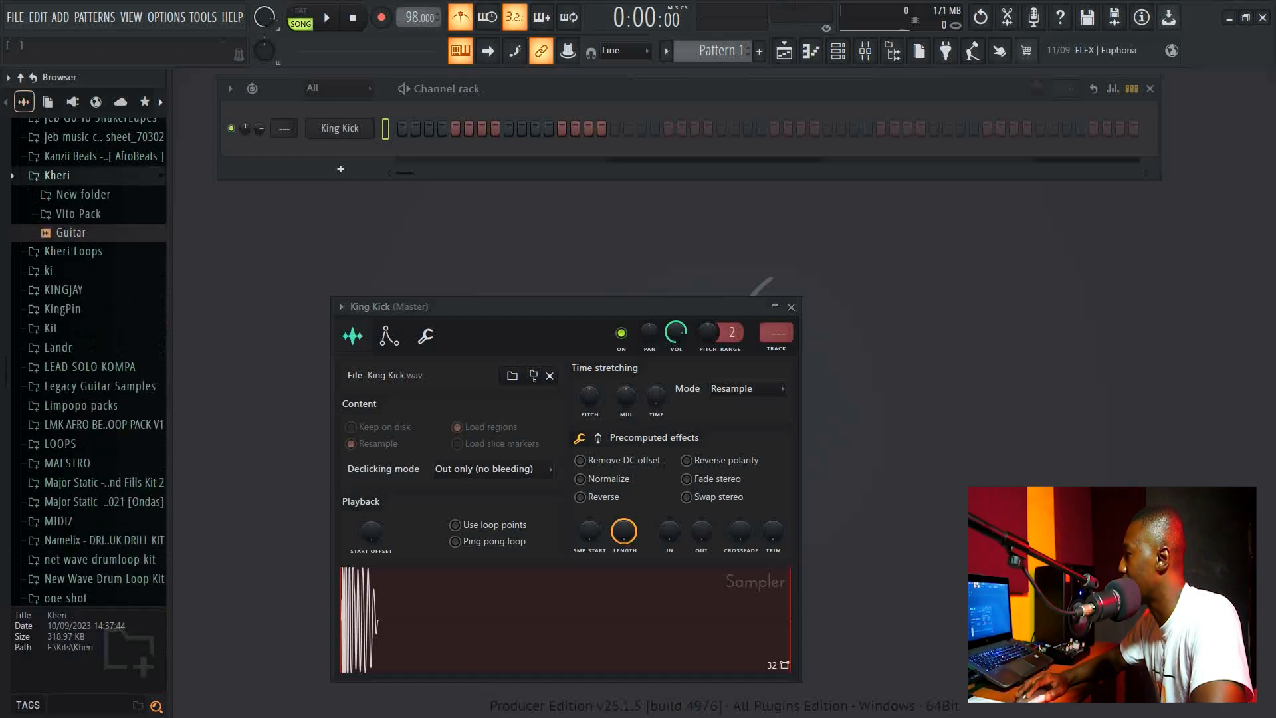
{"action": "left_click", "coordinate": [78, 213]}
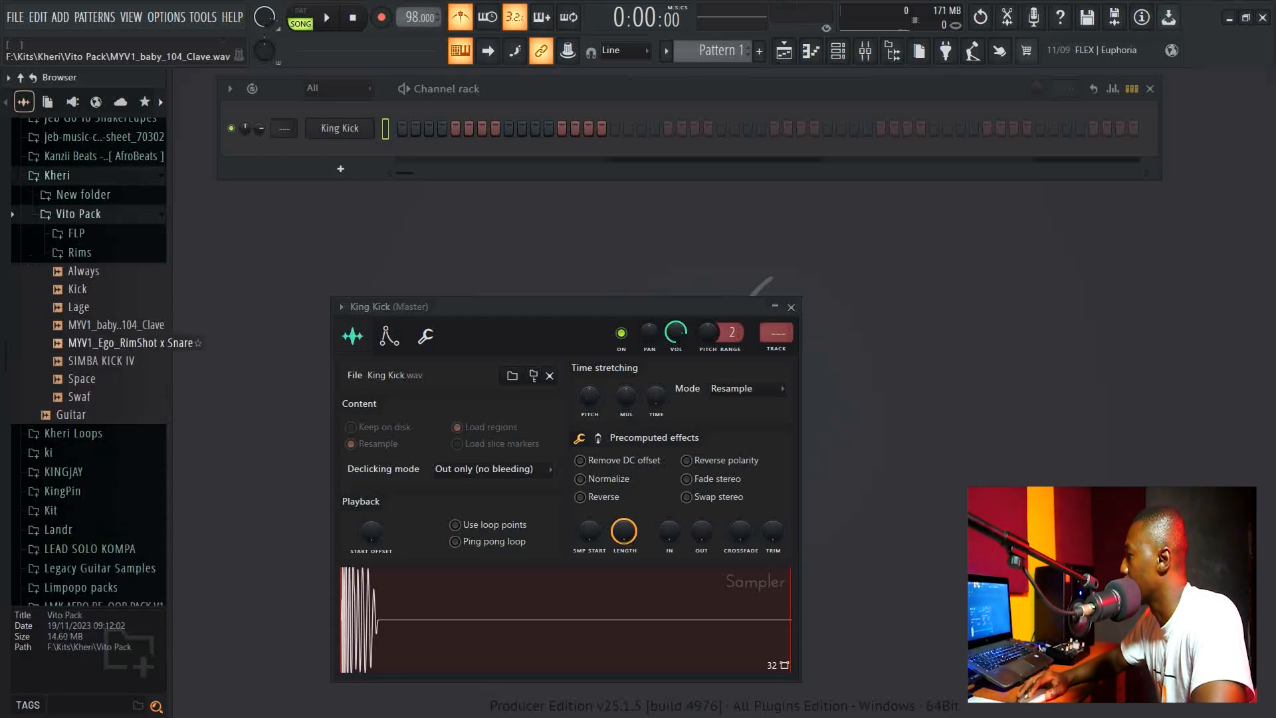
{"action": "left_click", "coordinate": [120, 324]}
{"action": "left_click", "coordinate": [127, 342]}
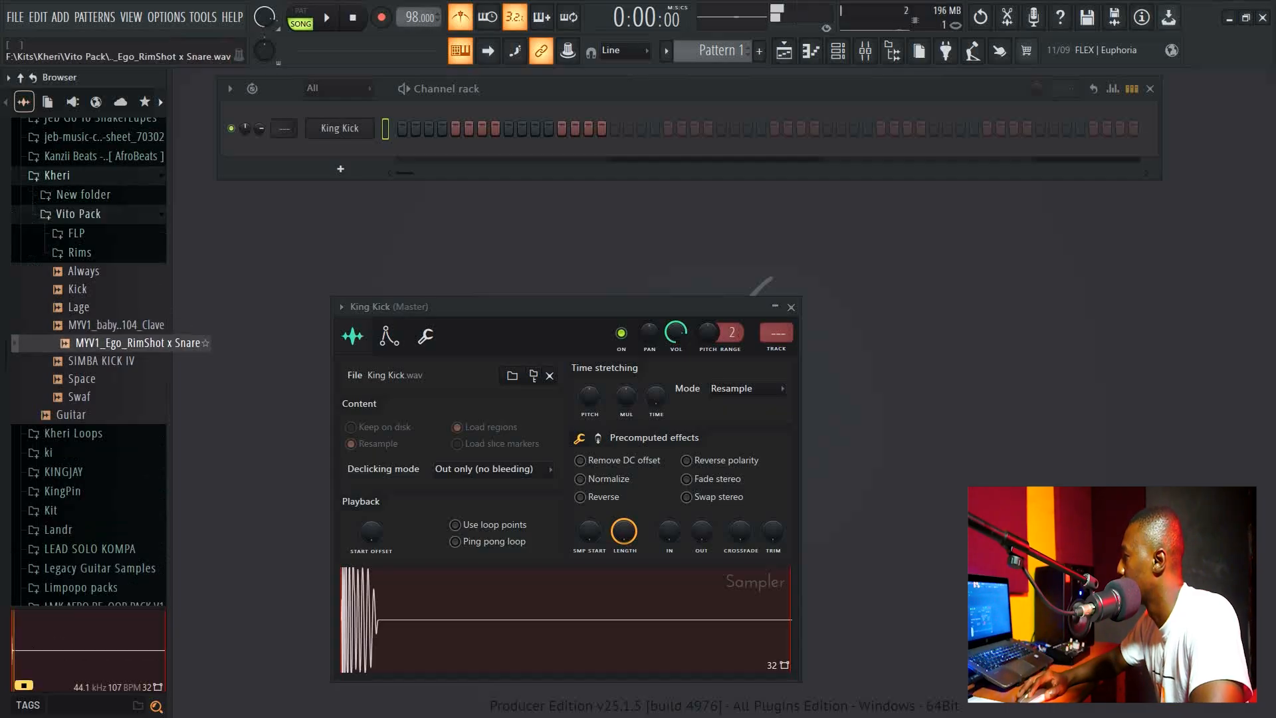
Add MYV1_Ego_RimShot x Snare as a new channel and close both channel settings windows.
{"action": "left_click_drag", "start_coordinate": [133, 342], "coordinate": [376, 196]}
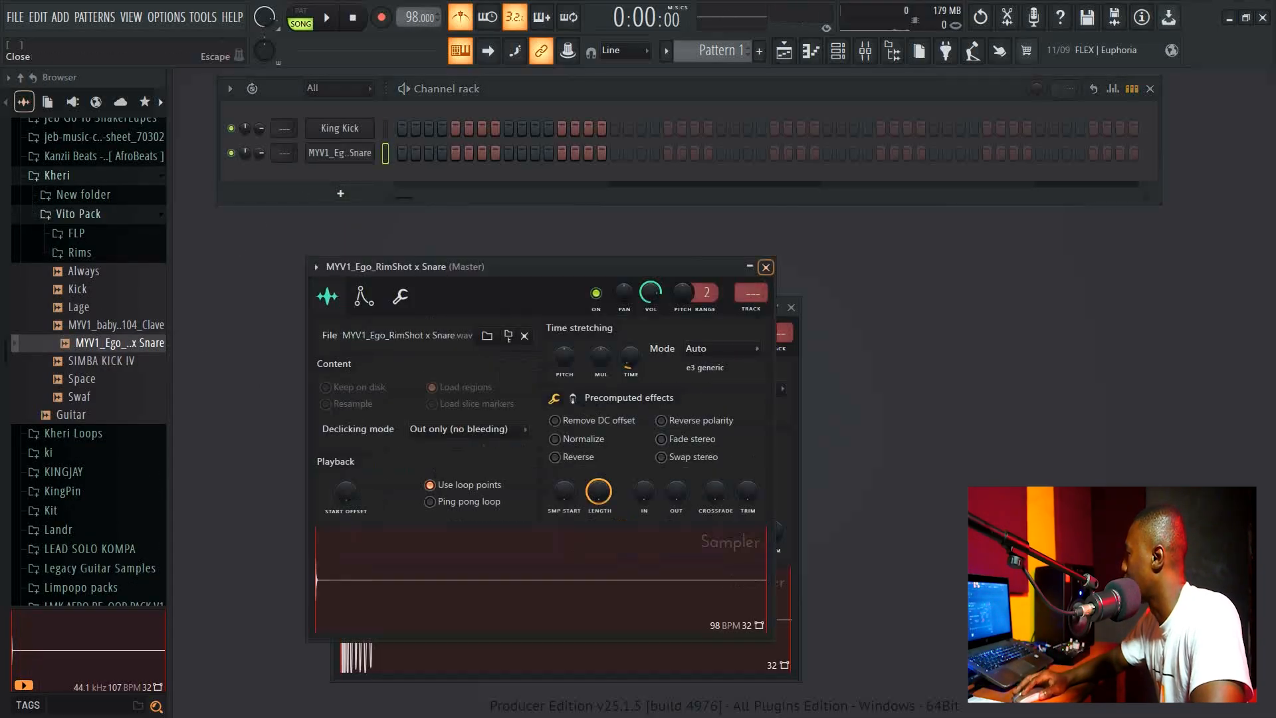
{"action": "left_click", "coordinate": [765, 267]}
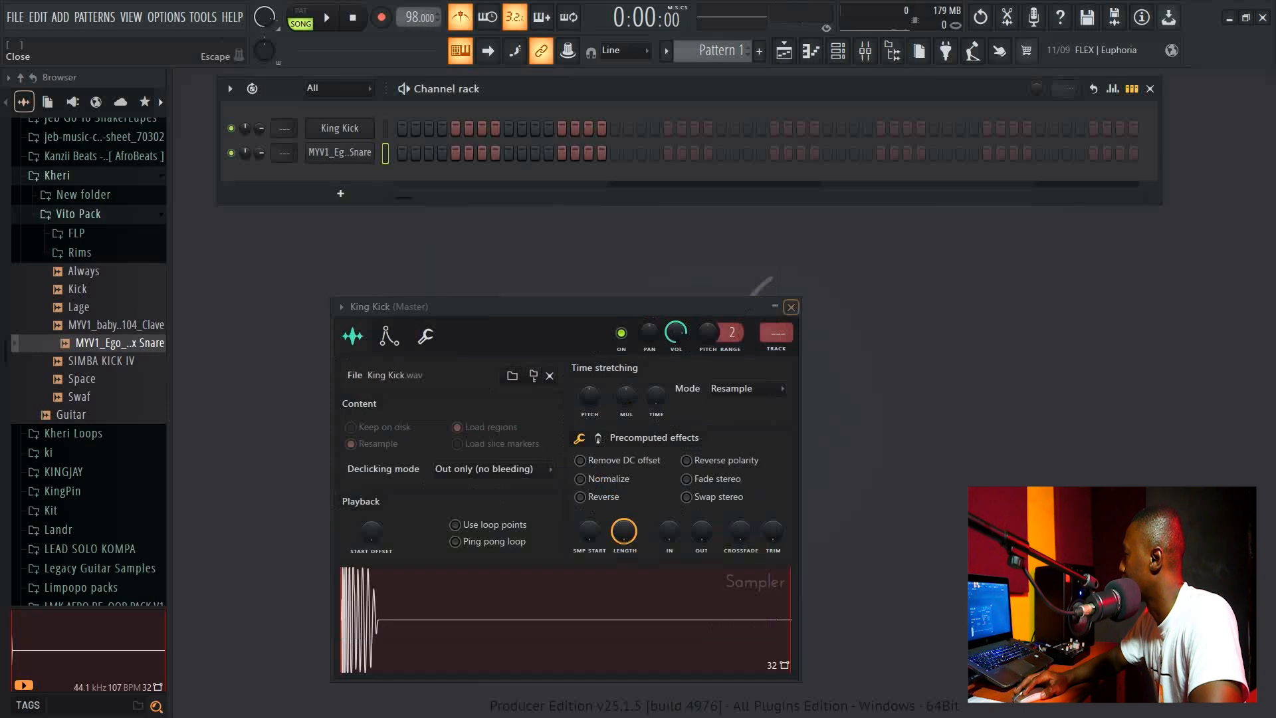
{"action": "left_click", "coordinate": [791, 307]}
{"action": "left_click_drag", "start_coordinate": [631, 88], "coordinate": [631, 107]}
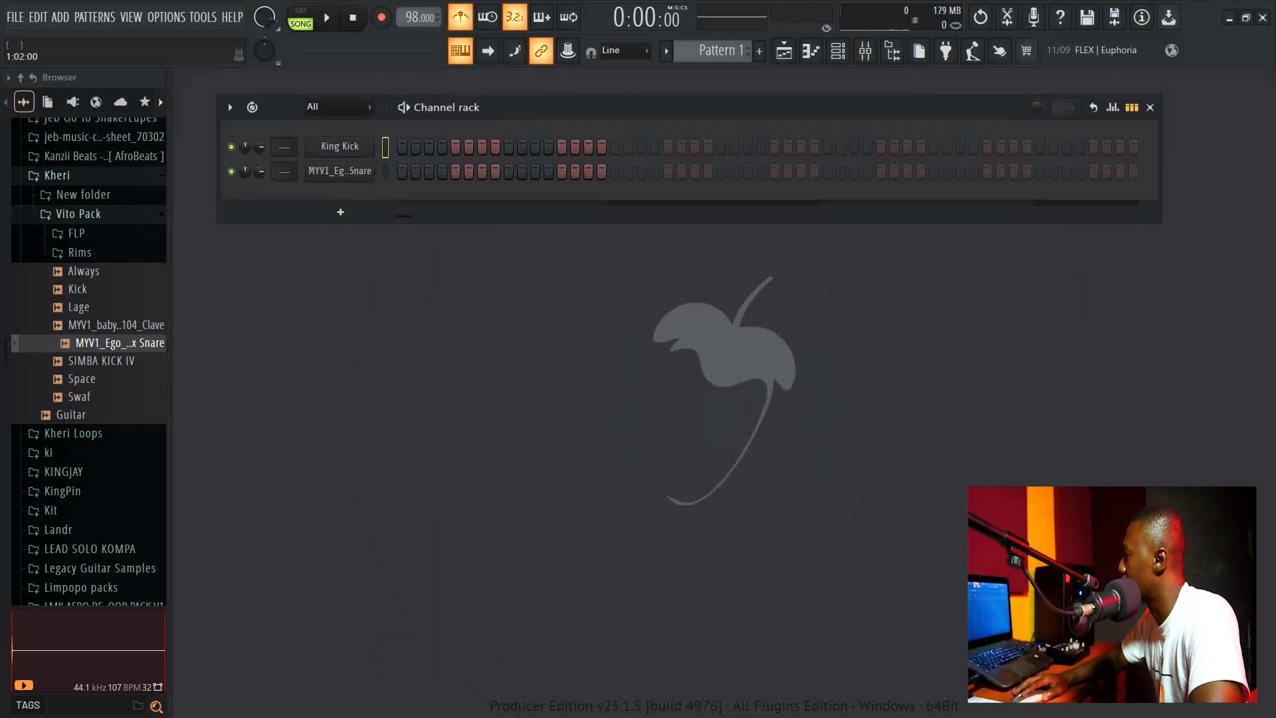
Place kicks on steps 1 and 4 and a snare on step 7, then play the pattern.
{"action": "left_click", "coordinate": [402, 147]}
{"action": "left_click", "coordinate": [442, 147]}
{"action": "left_click", "coordinate": [482, 171]}
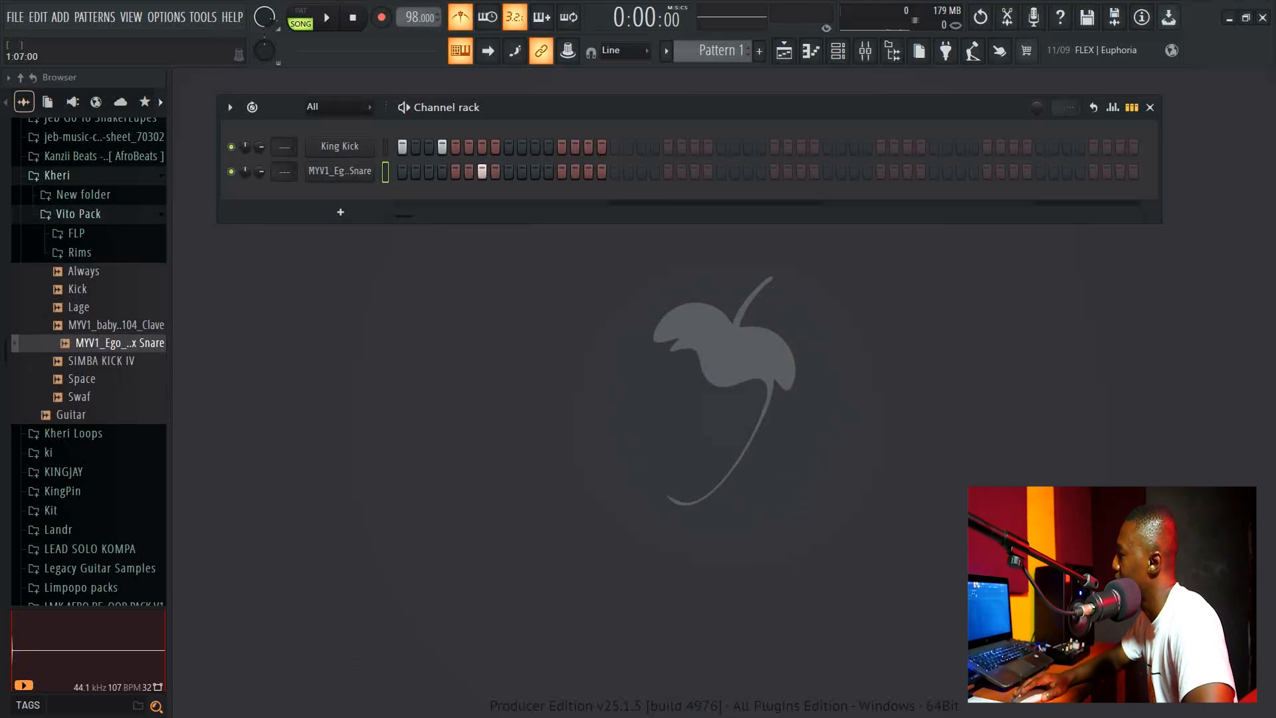
{"action": "left_click", "coordinate": [404, 107]}
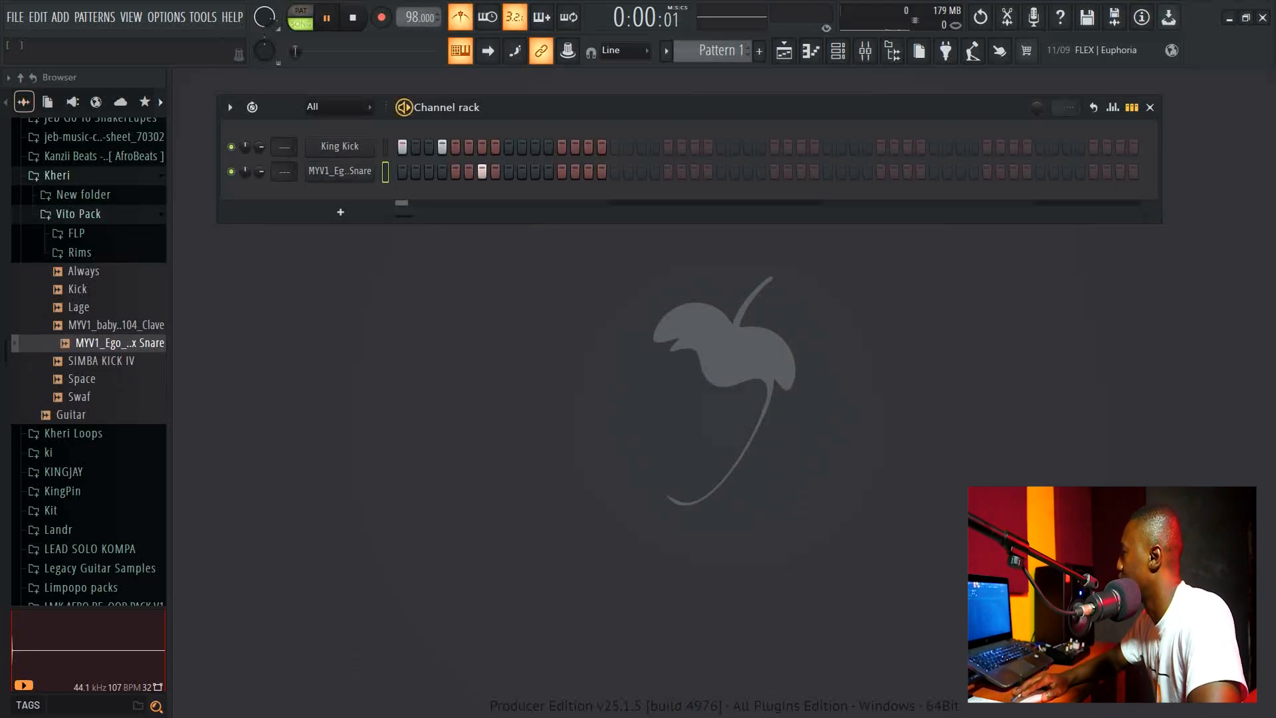
Remove the snare's step 7 hit and start and stop pattern playback several times.
{"action": "right_click", "coordinate": [482, 171]}
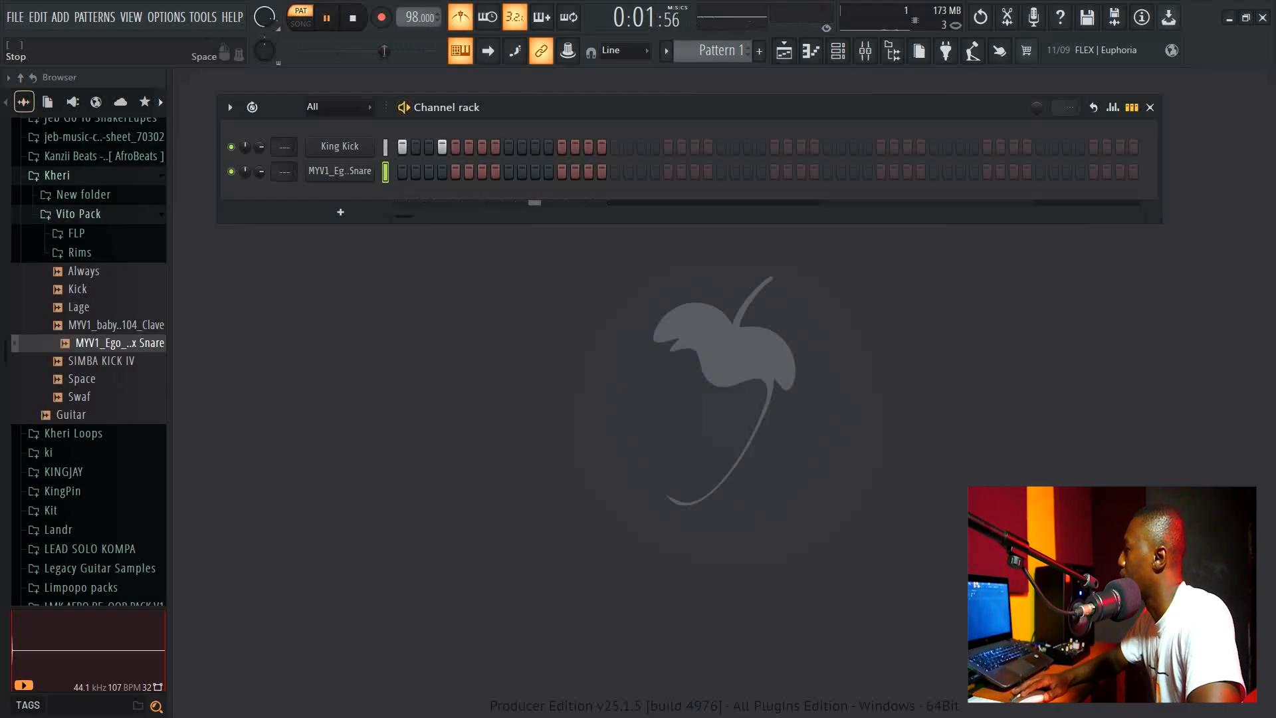
{"action": "key", "text": "space"}
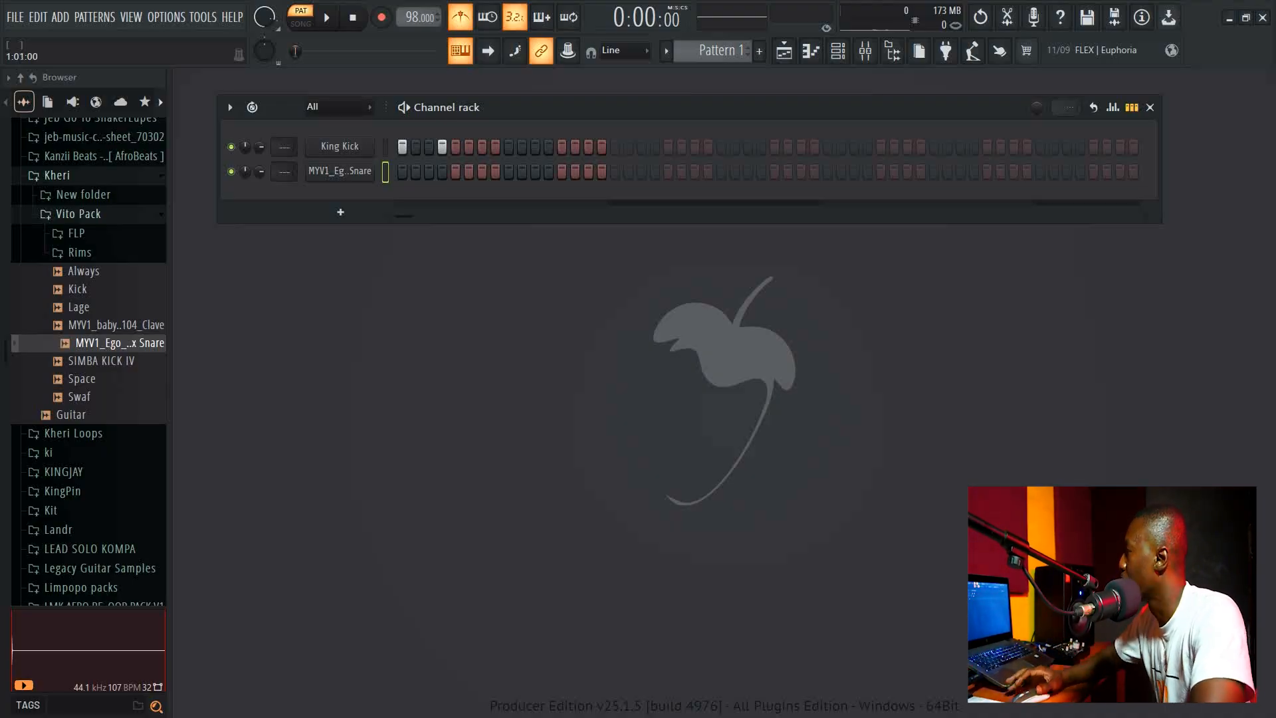
{"action": "key", "text": "space"}
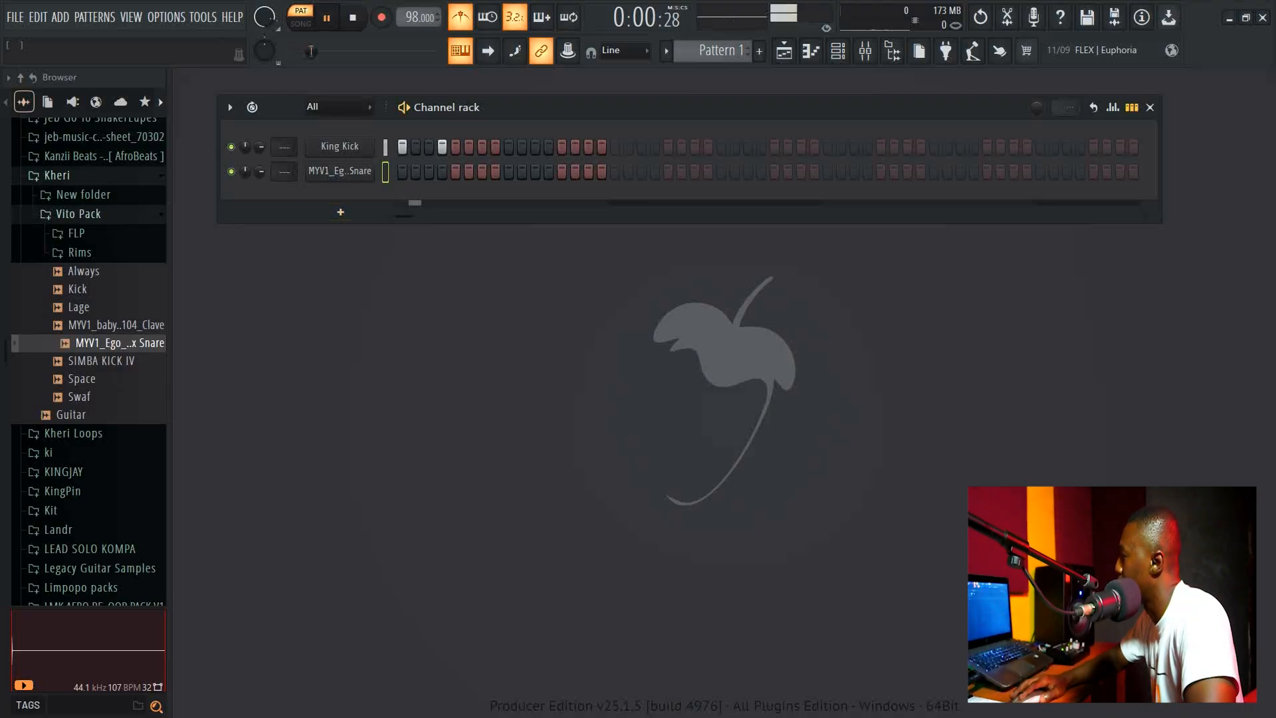
{"action": "key", "text": "space"}
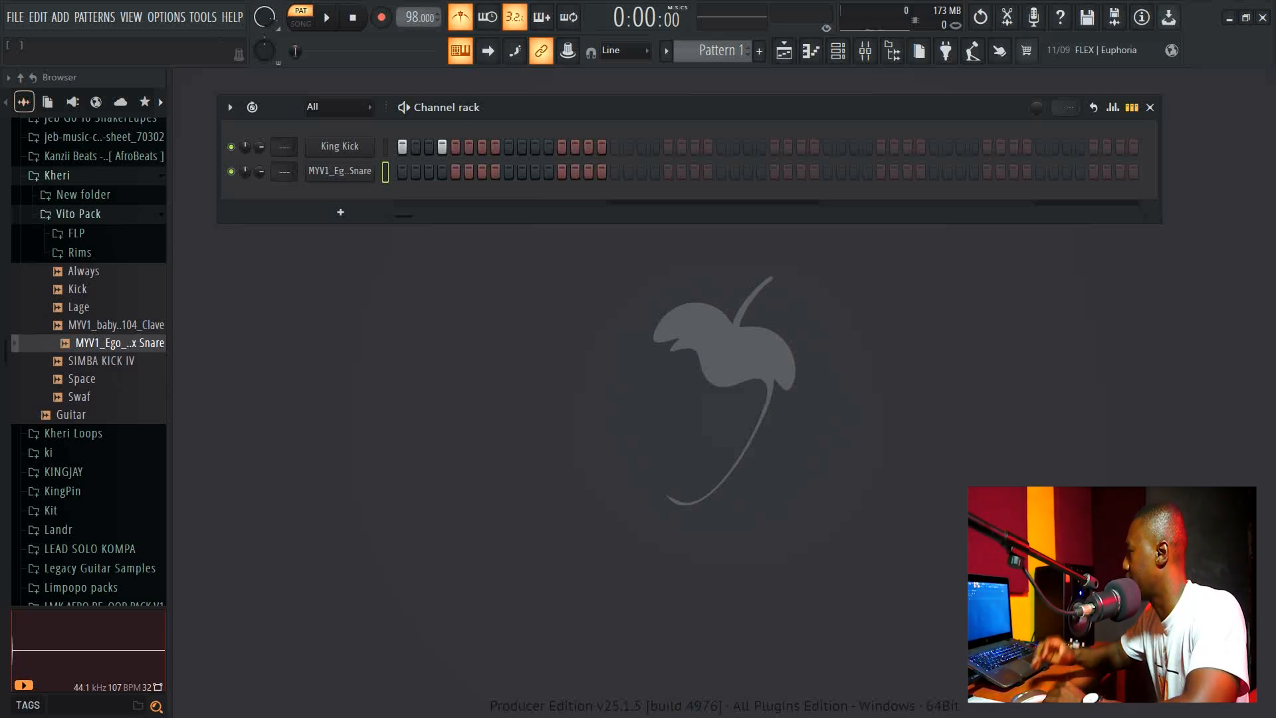
{"action": "key", "text": "space"}
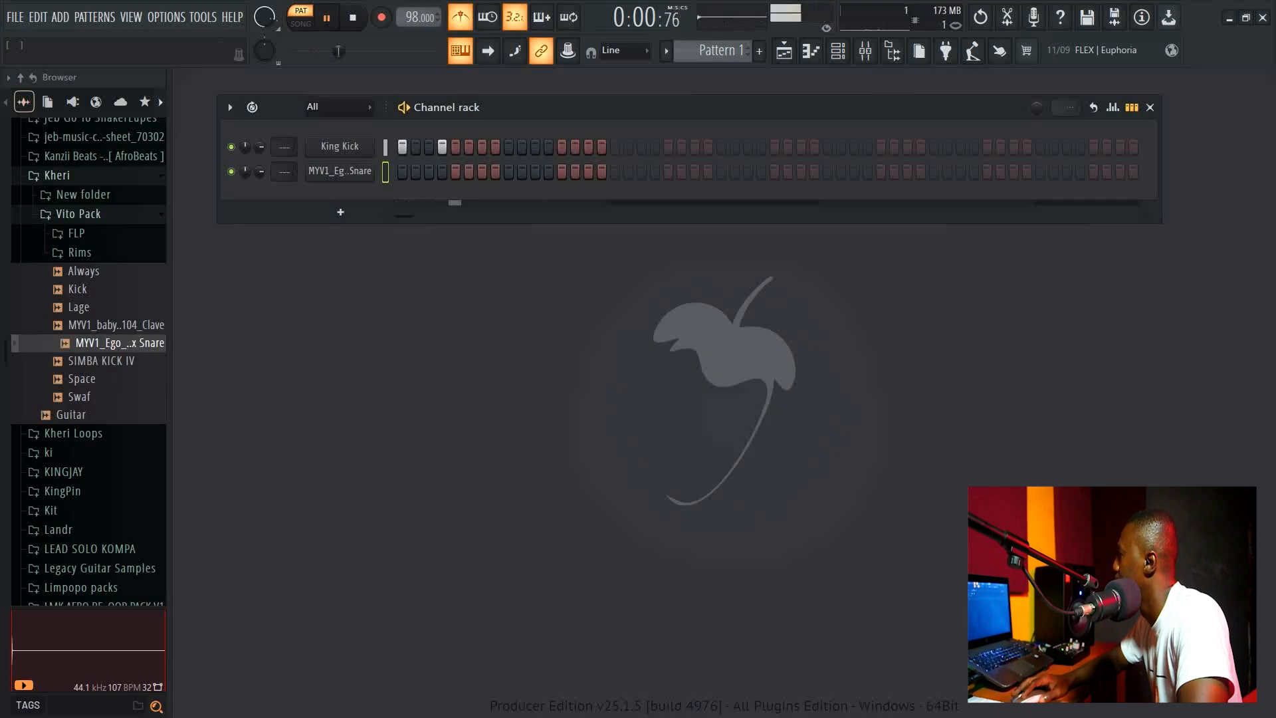
{"action": "key", "text": "space"}
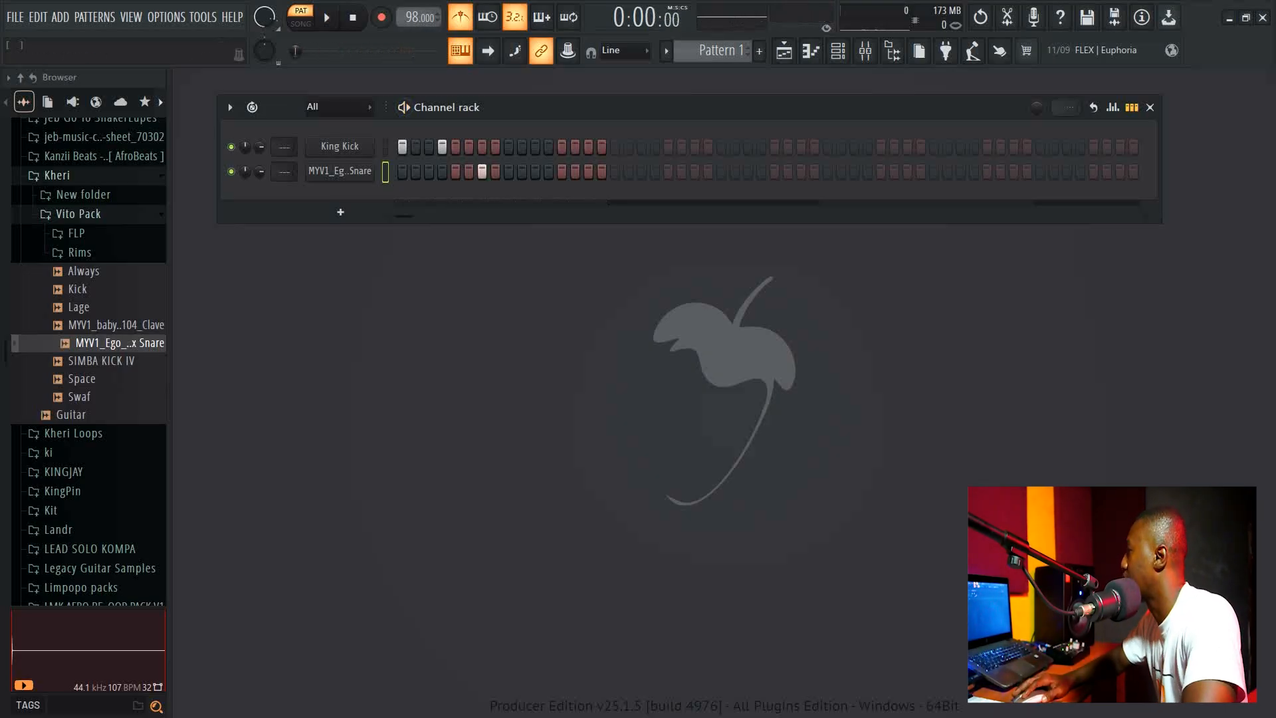
{"action": "key", "text": "space"}
{"action": "key", "text": "space"}
Add a kick on step 9 and play the pattern, then stop it.
{"action": "left_click", "coordinate": [508, 146]}
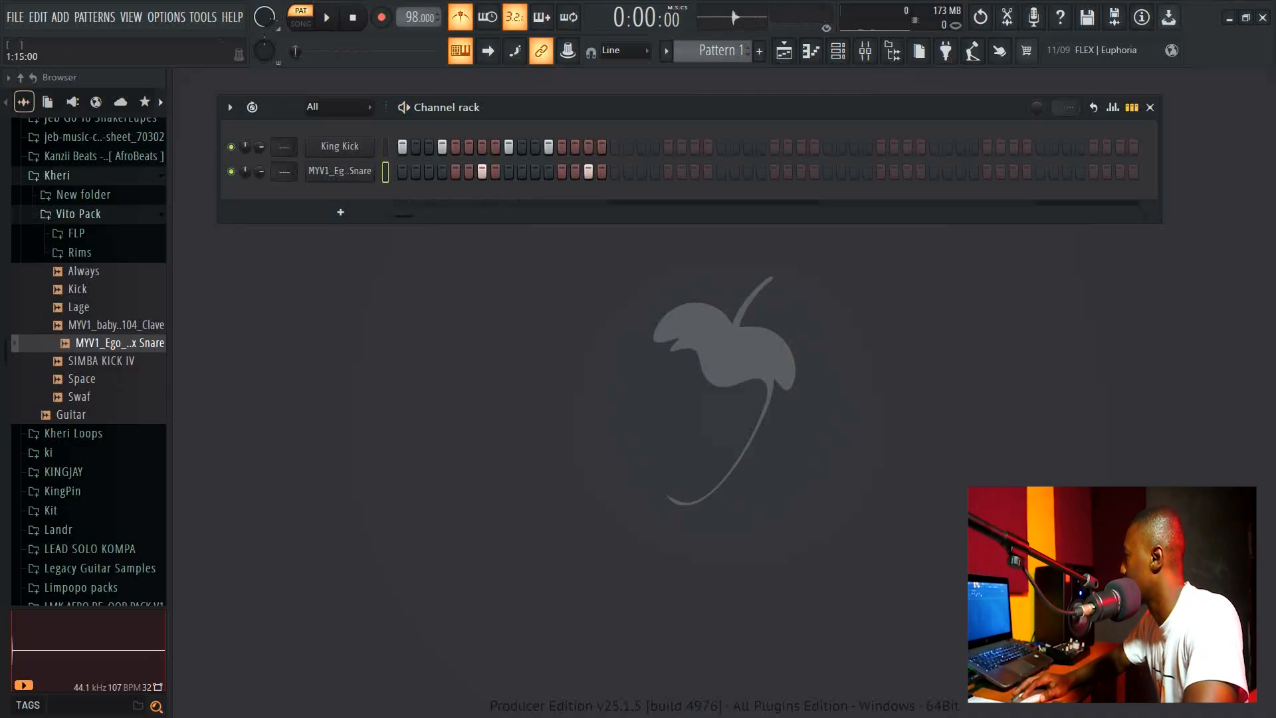
{"action": "key", "text": "space"}
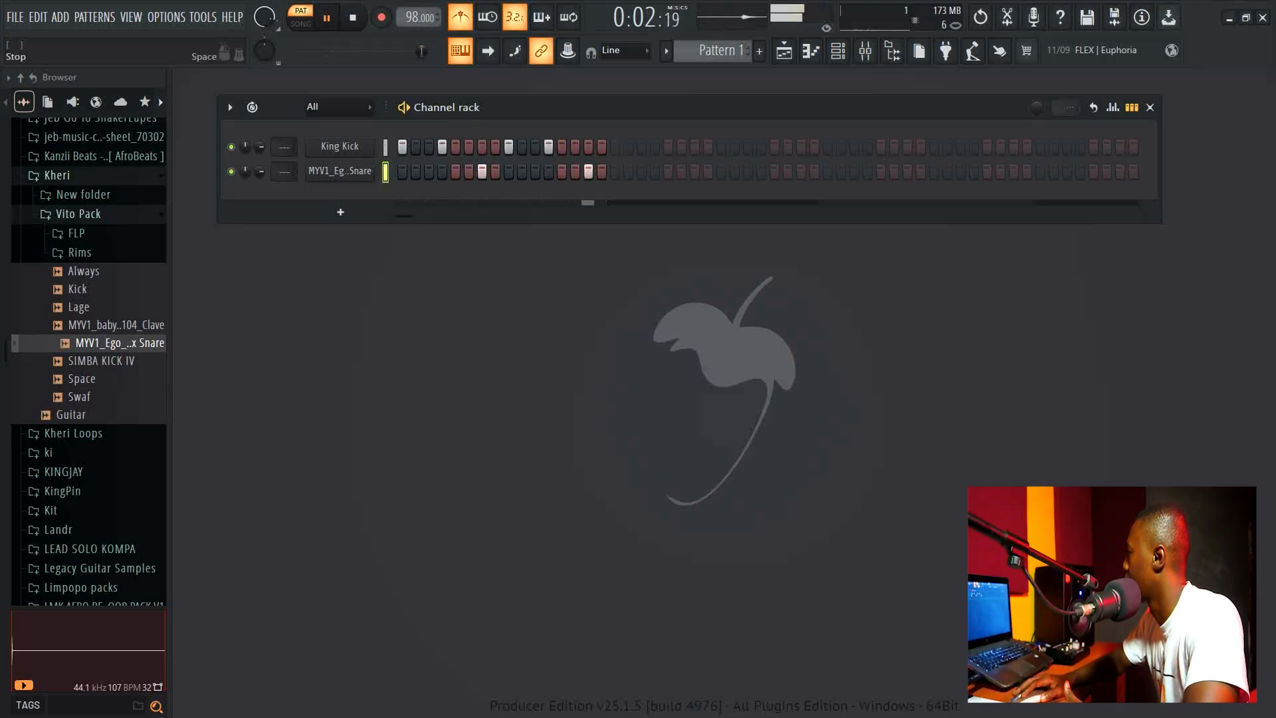
{"action": "key", "text": "space"}
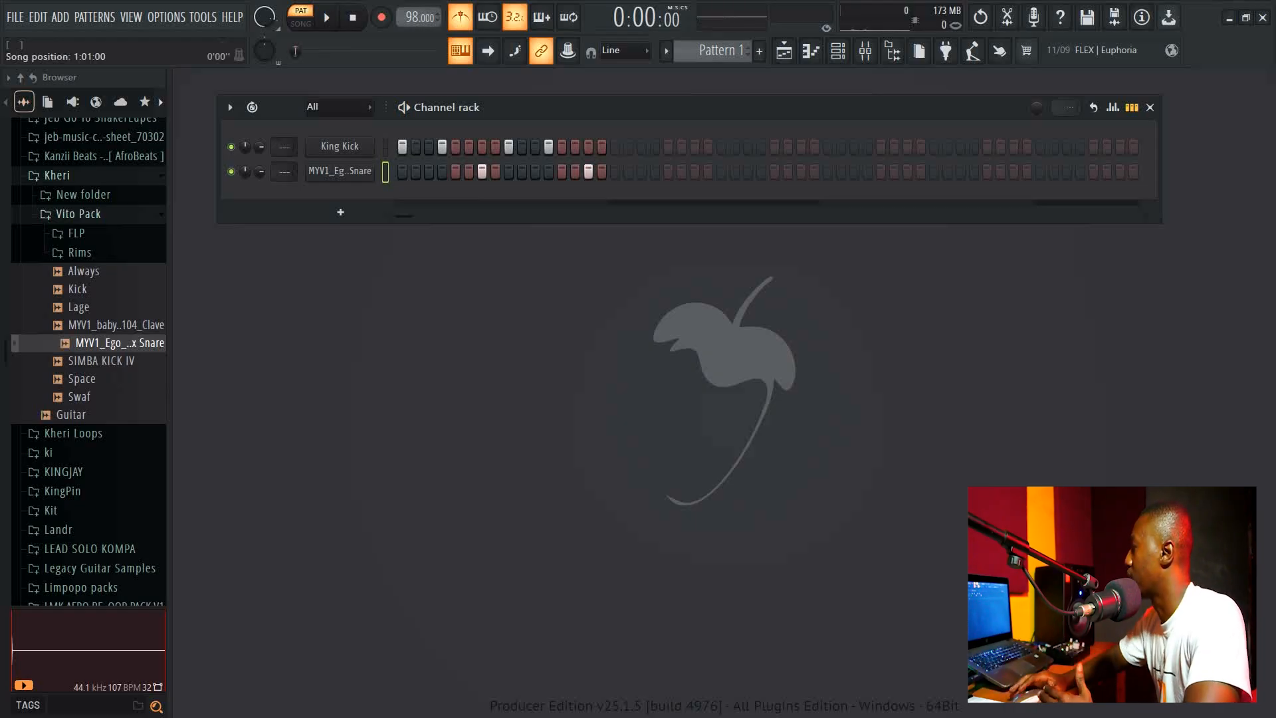
Open the piano roll for the King Kick channel and select all its notes.
{"action": "right_click", "coordinate": [355, 147]}
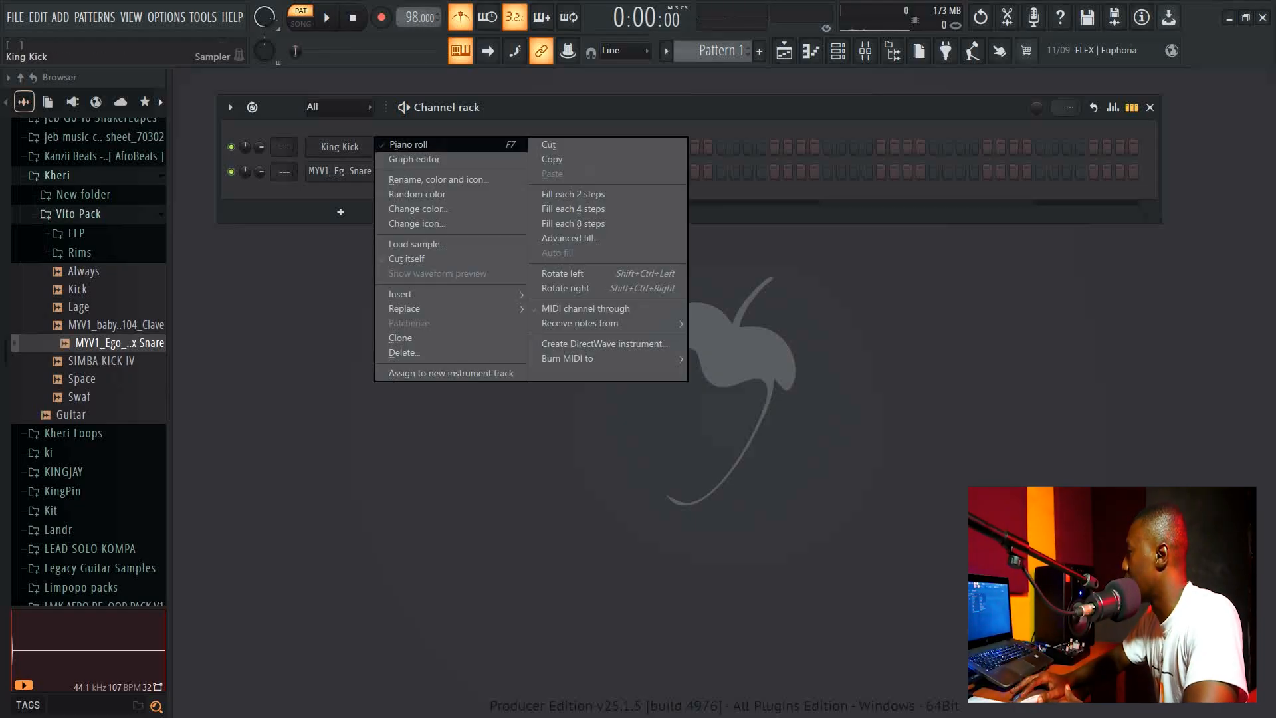
{"action": "left_click", "coordinate": [408, 144]}
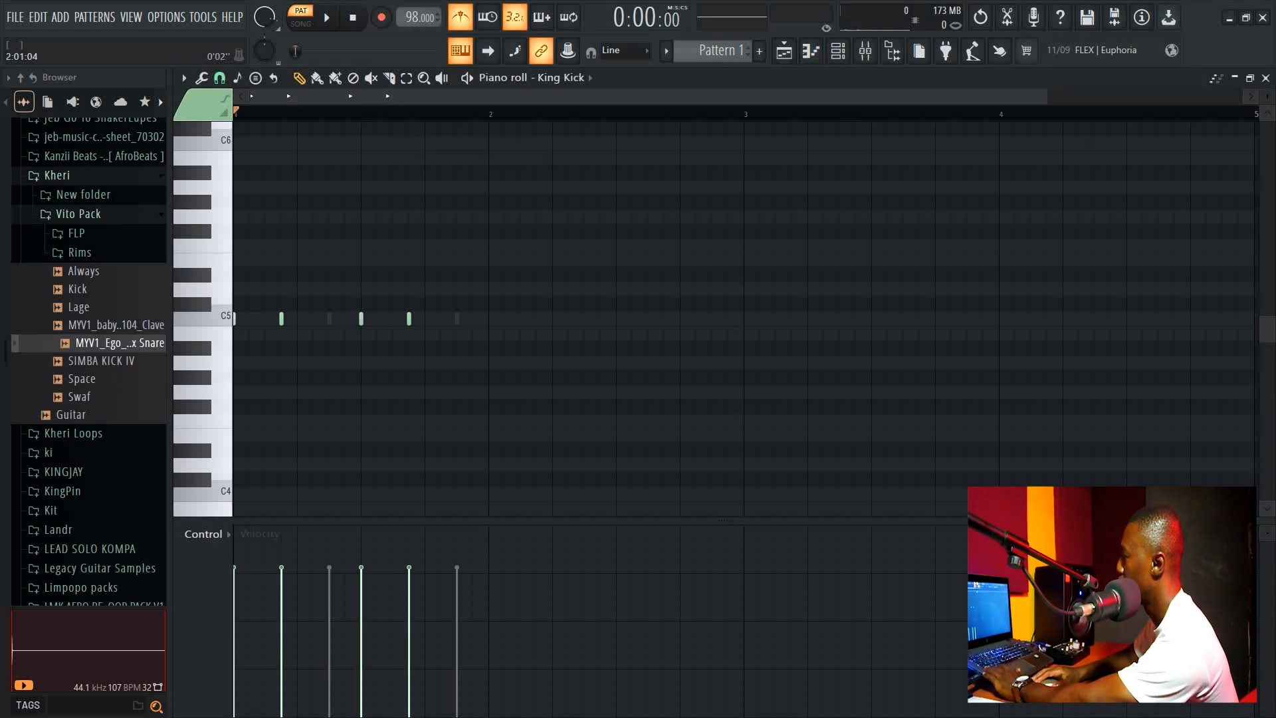
{"action": "key", "text": "ctrl+a"}
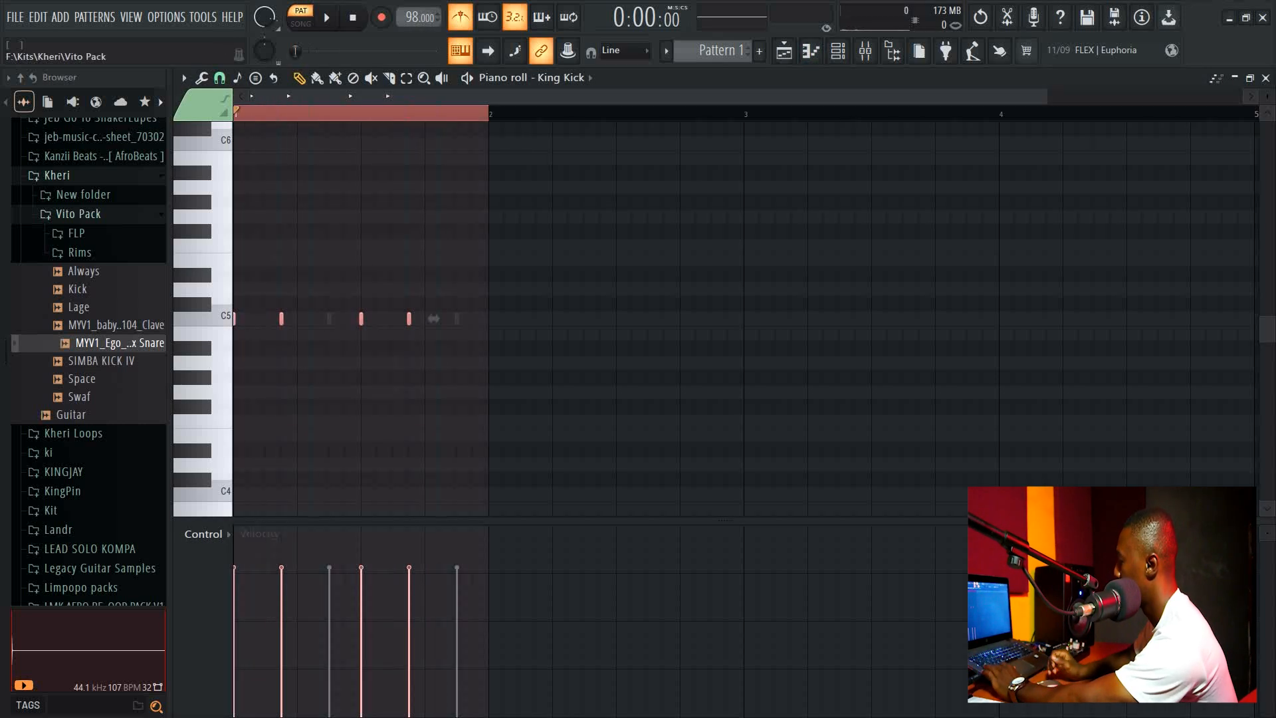
{"action": "left_click", "coordinate": [78, 214]}
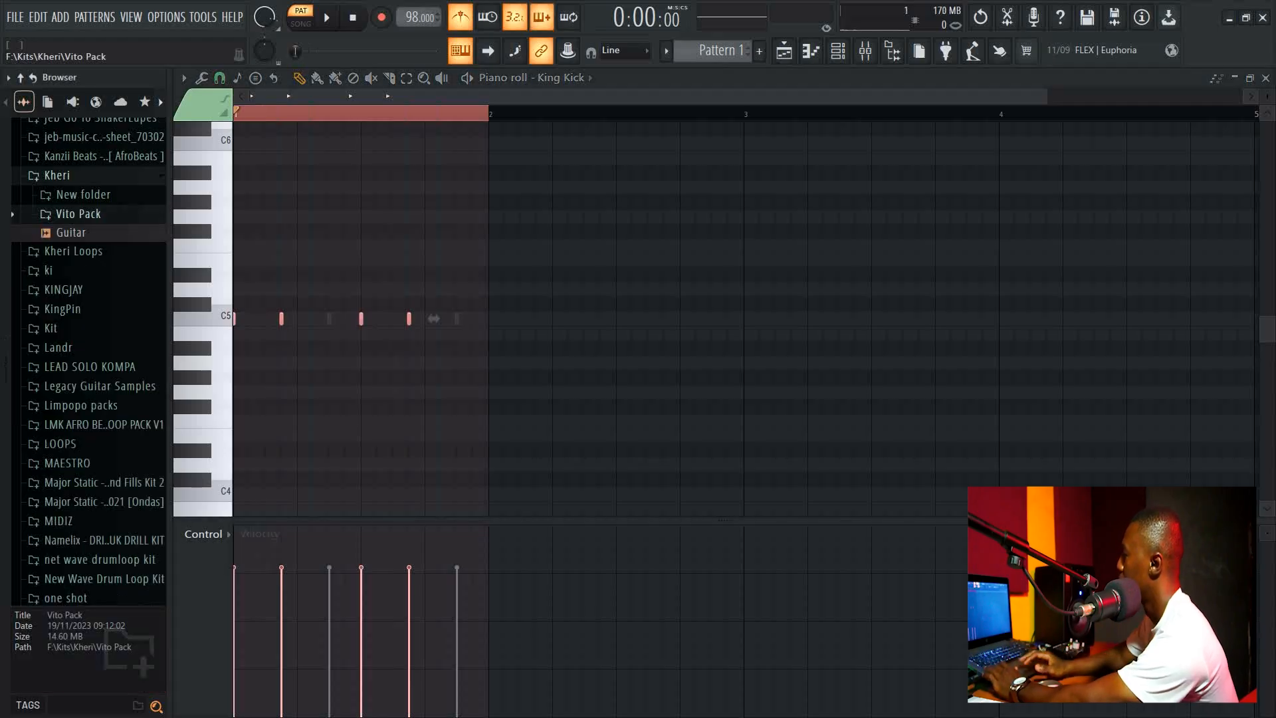
{"action": "key", "text": "ctrl+e"}
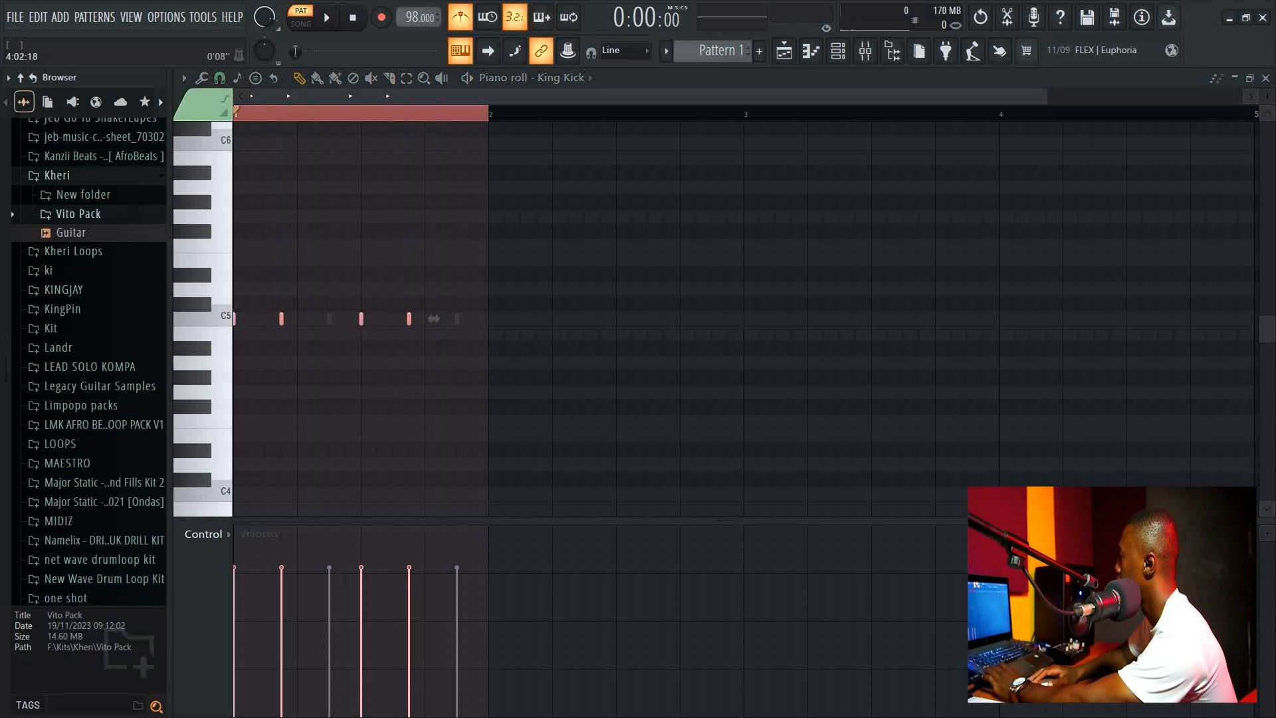
{"action": "left_click_drag", "start_coordinate": [1046, 96], "coordinate": [677, 96]}
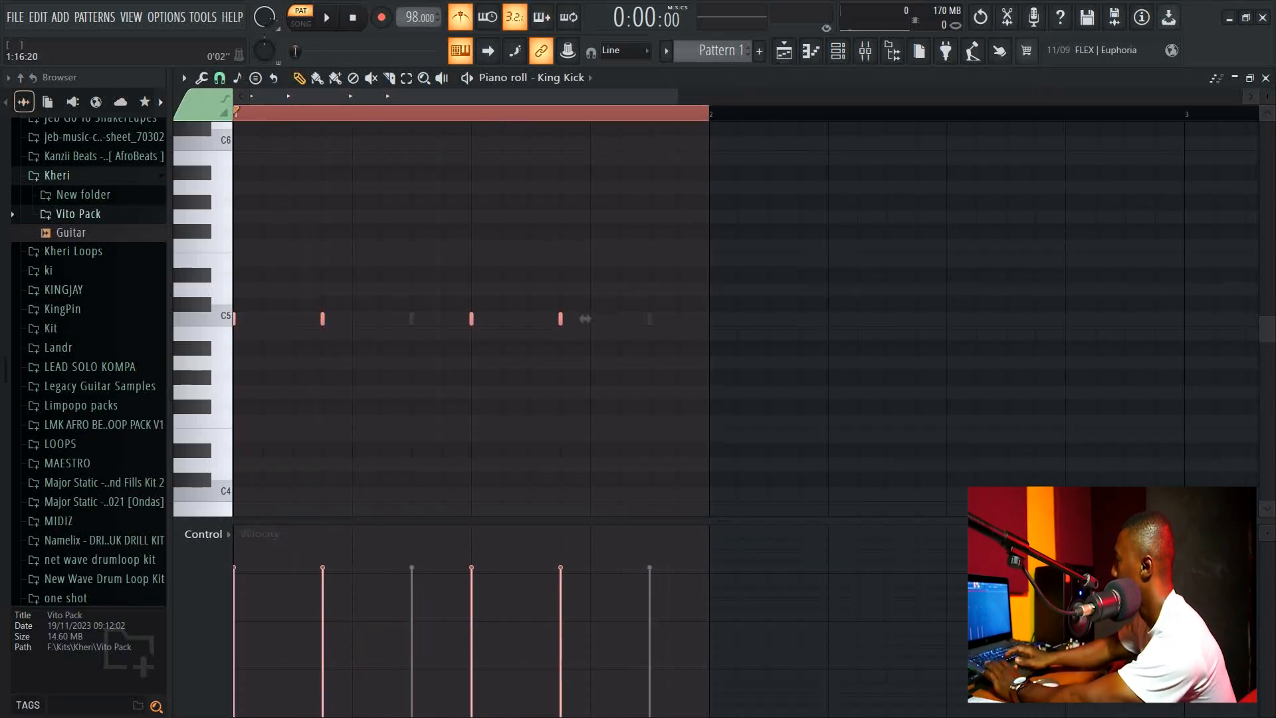
{"action": "left_click_drag", "start_coordinate": [585, 319], "coordinate": [616, 319]}
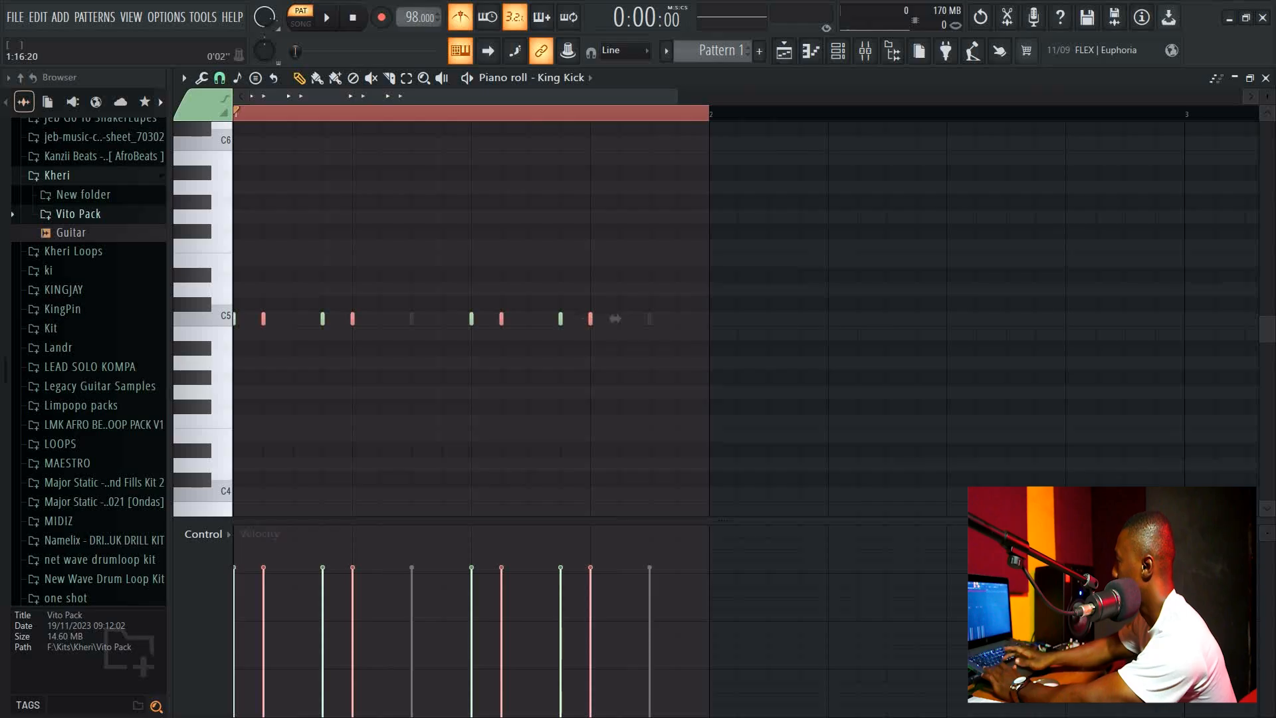
{"action": "key", "text": "ctrl+z"}
Duplicate the selected King Kick notes into the second bar and close the piano roll.
{"action": "key", "text": "ctrl+b"}
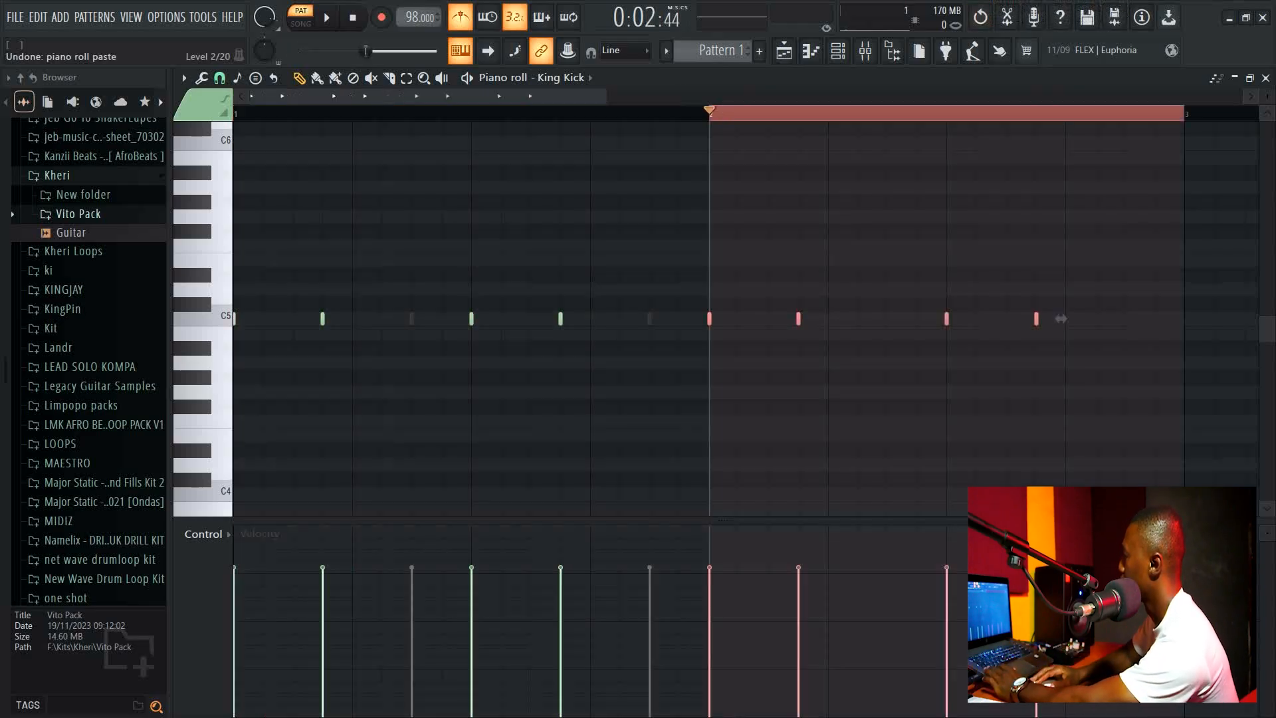
{"action": "scroll", "coordinate": [1062, 319], "scroll_direction": "down", "scroll_amount": 2}
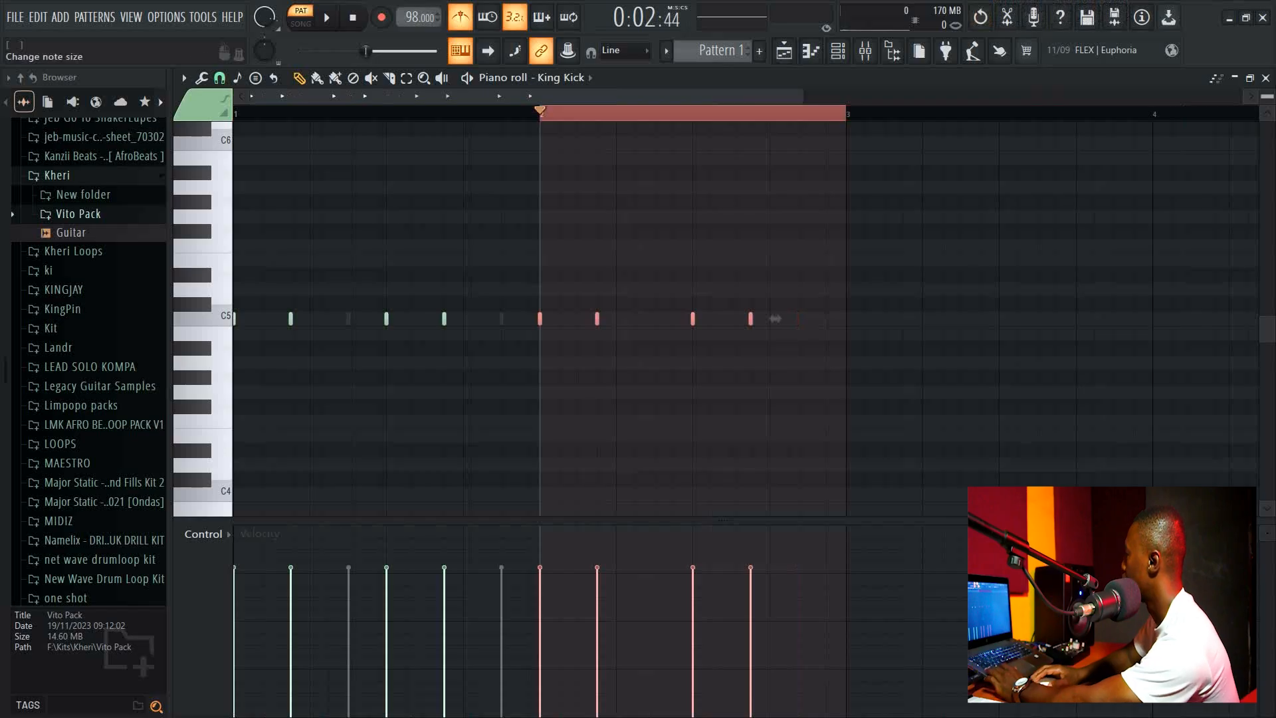
{"action": "left_click", "coordinate": [1266, 78]}
Open the snare channel's piano roll, select the first bar and duplicate its notes into the second bar.
{"action": "left_click", "coordinate": [339, 172]}
{"action": "left_click", "coordinate": [339, 172]}
{"action": "right_click", "coordinate": [369, 168]}
{"action": "left_click", "coordinate": [398, 169]}
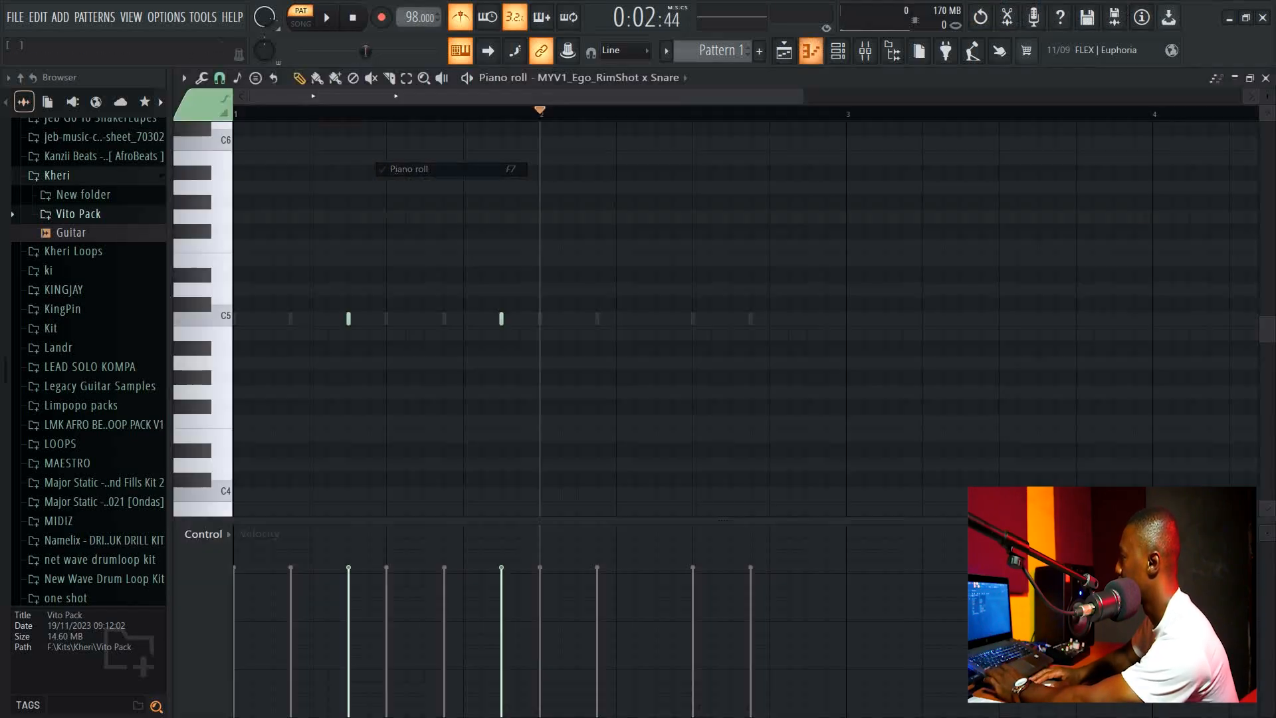
{"action": "left_click_drag", "start_coordinate": [540, 113], "coordinate": [234, 113]}
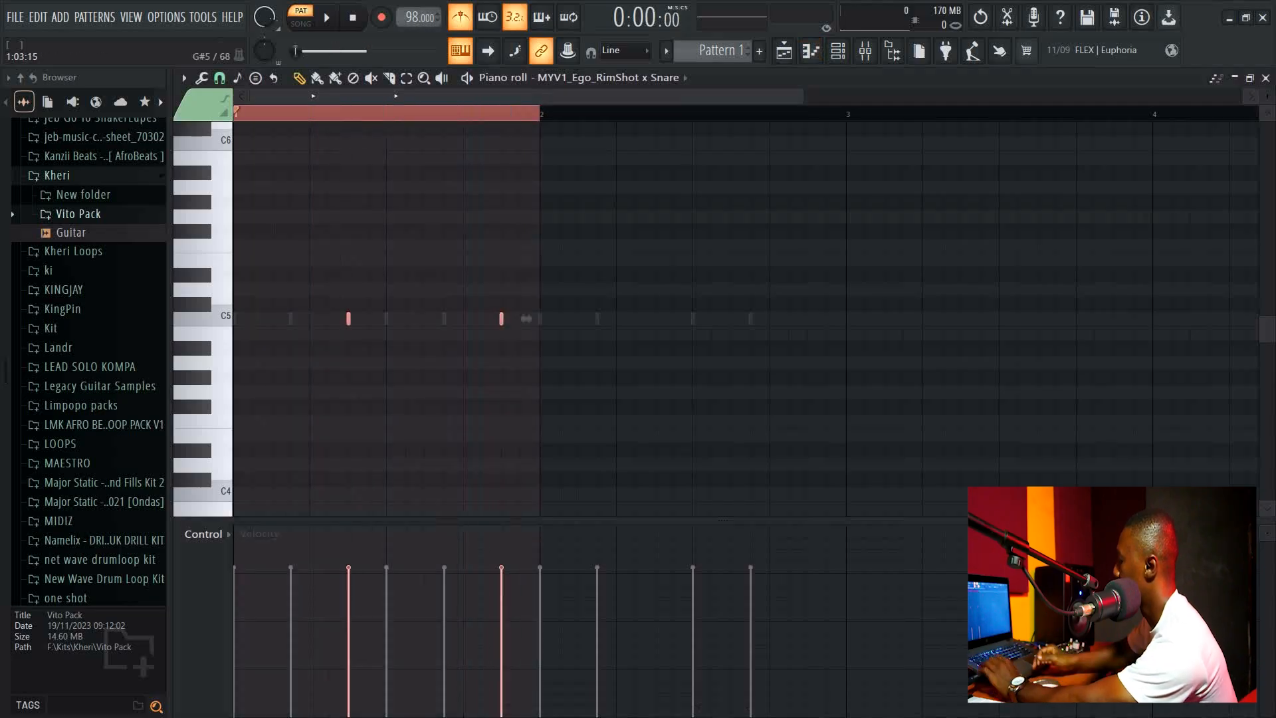
{"action": "key", "text": "ctrl+b"}
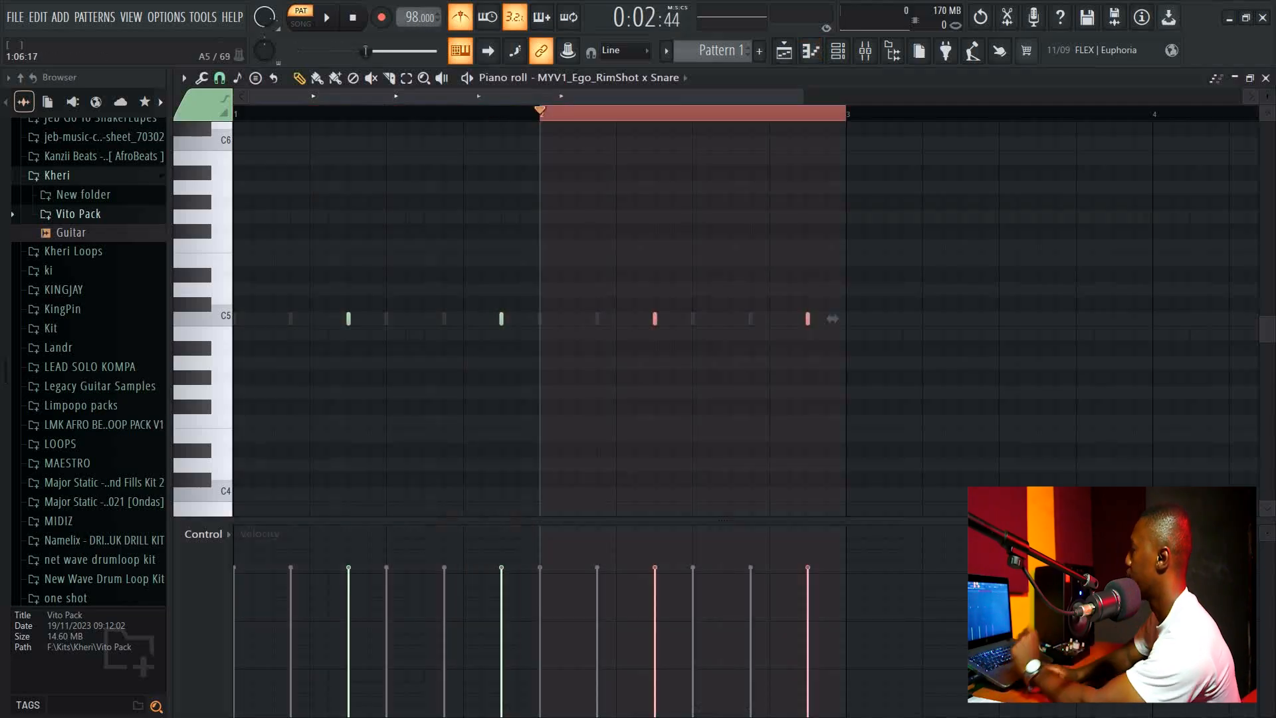
Return to the channel rack and play and stop the pattern a few times.
{"action": "left_click", "coordinate": [1266, 78]}
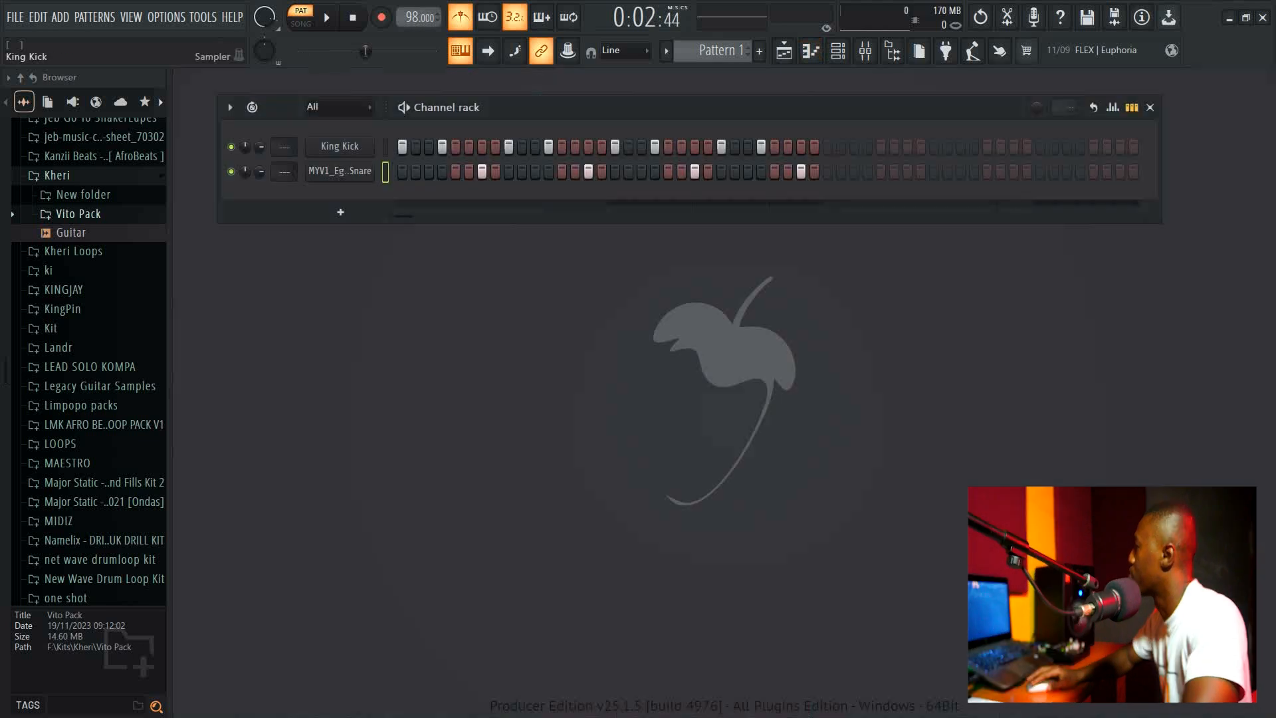
{"action": "key", "text": "space"}
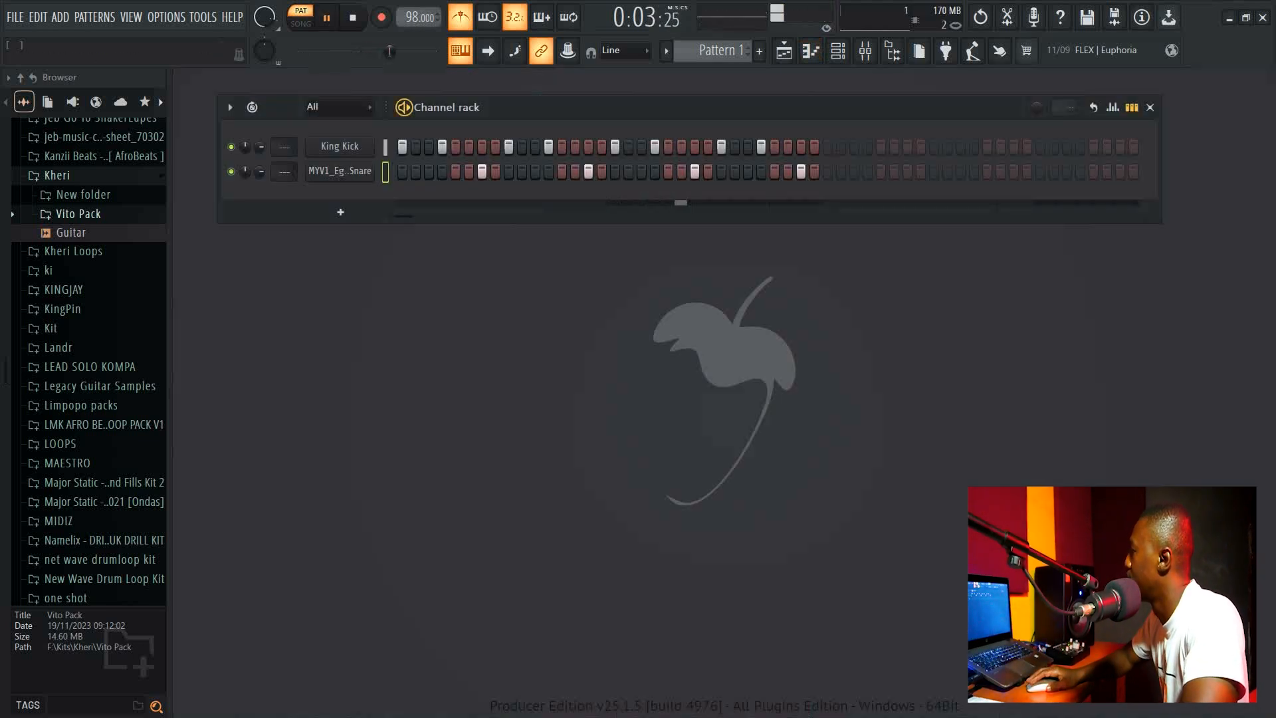
{"action": "left_click", "coordinate": [352, 18]}
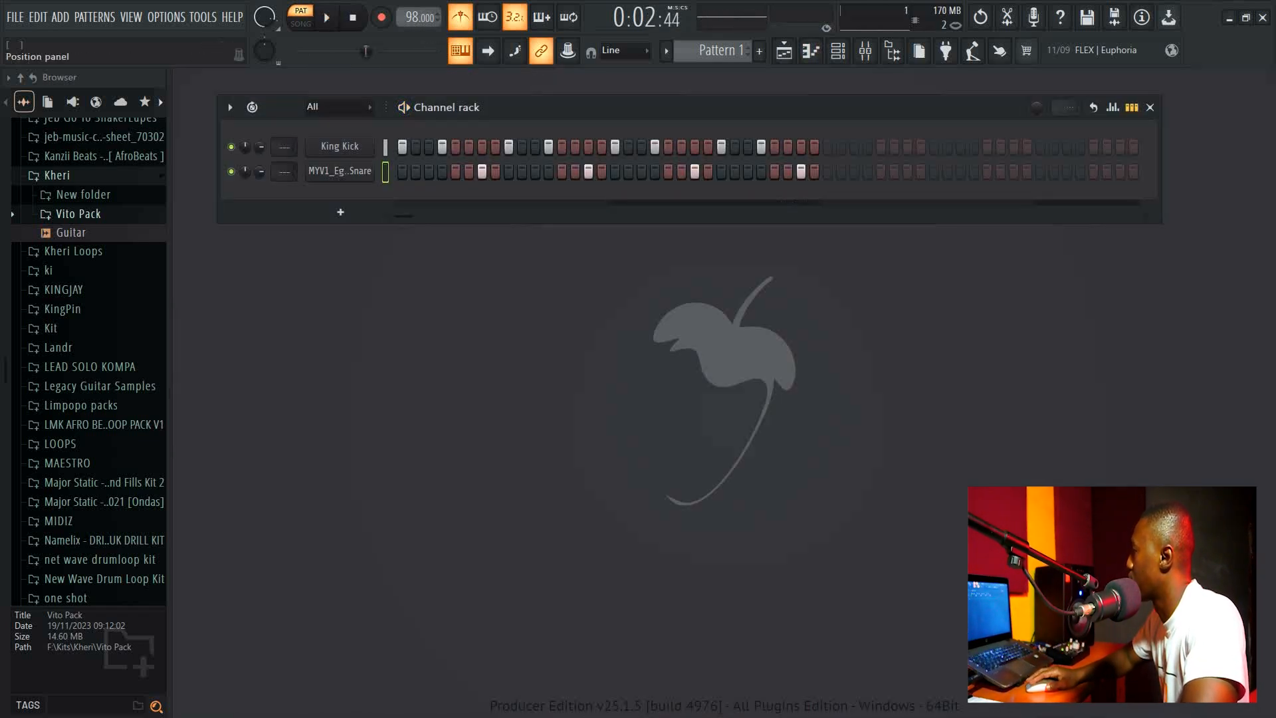
{"action": "left_click", "coordinate": [296, 52]}
{"action": "key", "text": "space"}
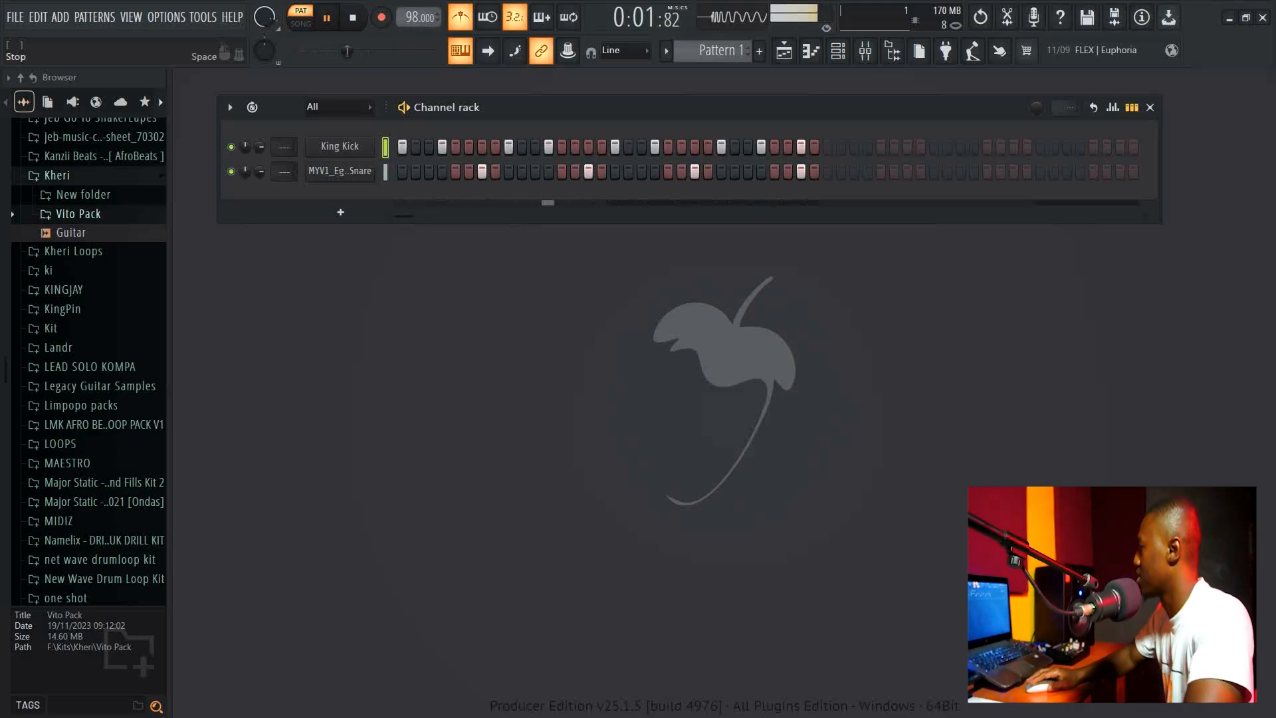
{"action": "key", "text": "space"}
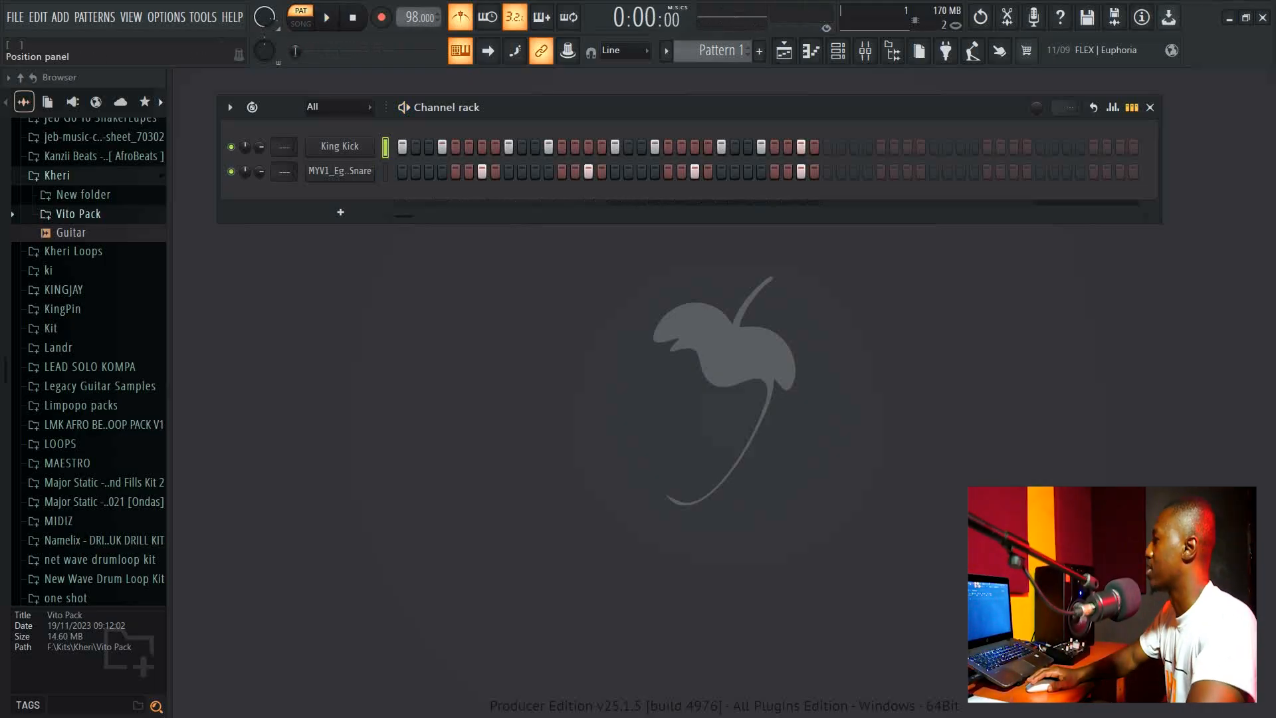
Add the PBJ Hh - Kam sample from the browser's favourites to the channel rack.
{"action": "left_click", "coordinate": [144, 102]}
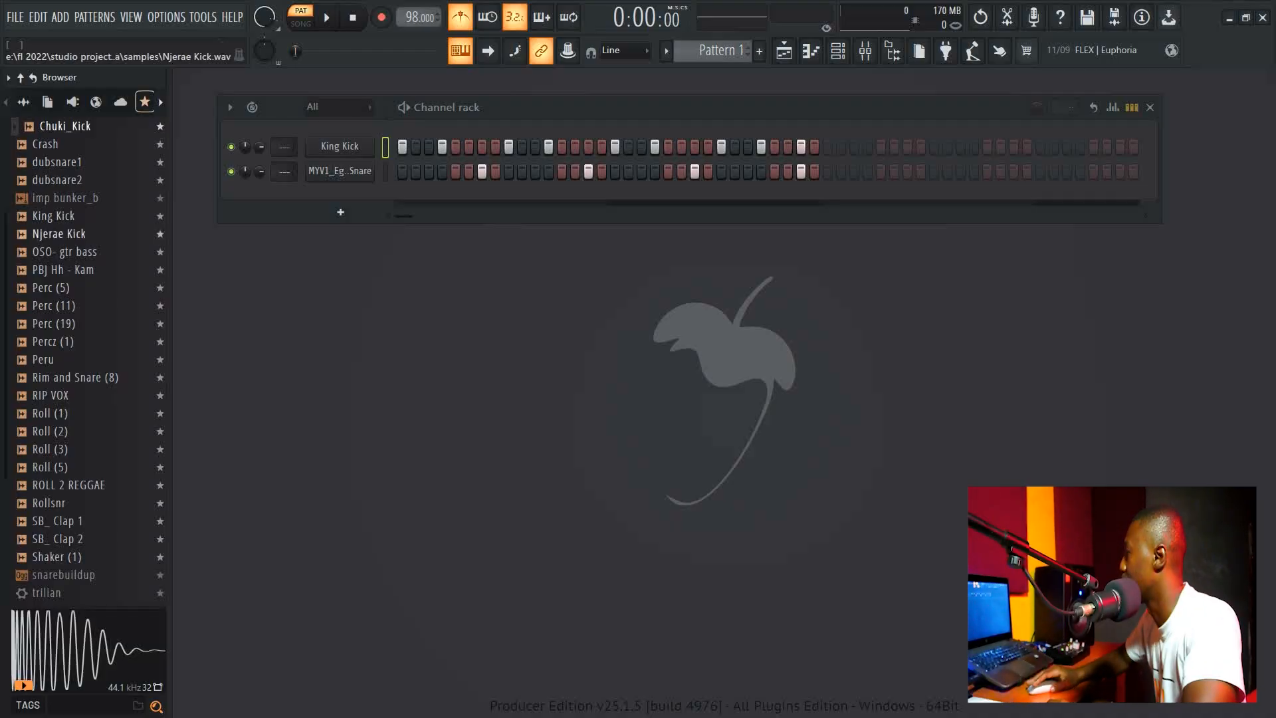
{"action": "left_click", "coordinate": [70, 270]}
{"action": "left_click_drag", "start_coordinate": [70, 270], "coordinate": [287, 226]}
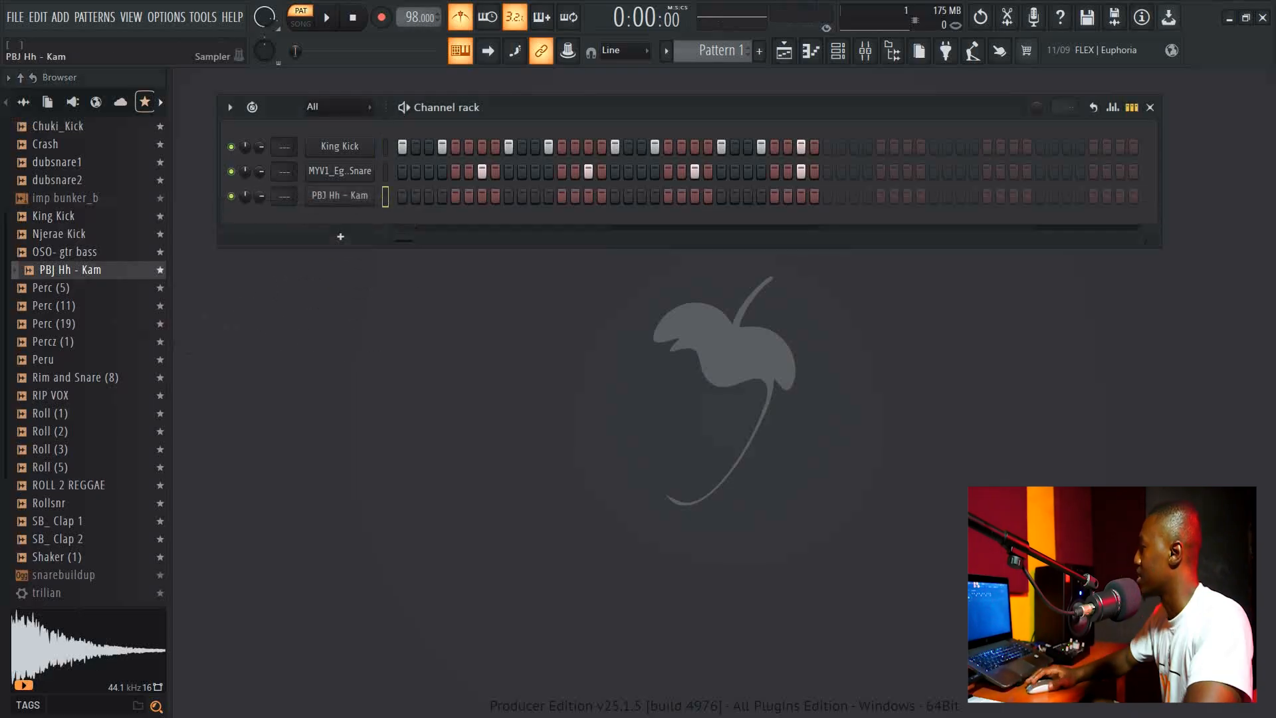
Fill each 2 steps on the PBJ Hh - Kam channel and play the pattern.
{"action": "right_click", "coordinate": [359, 194]}
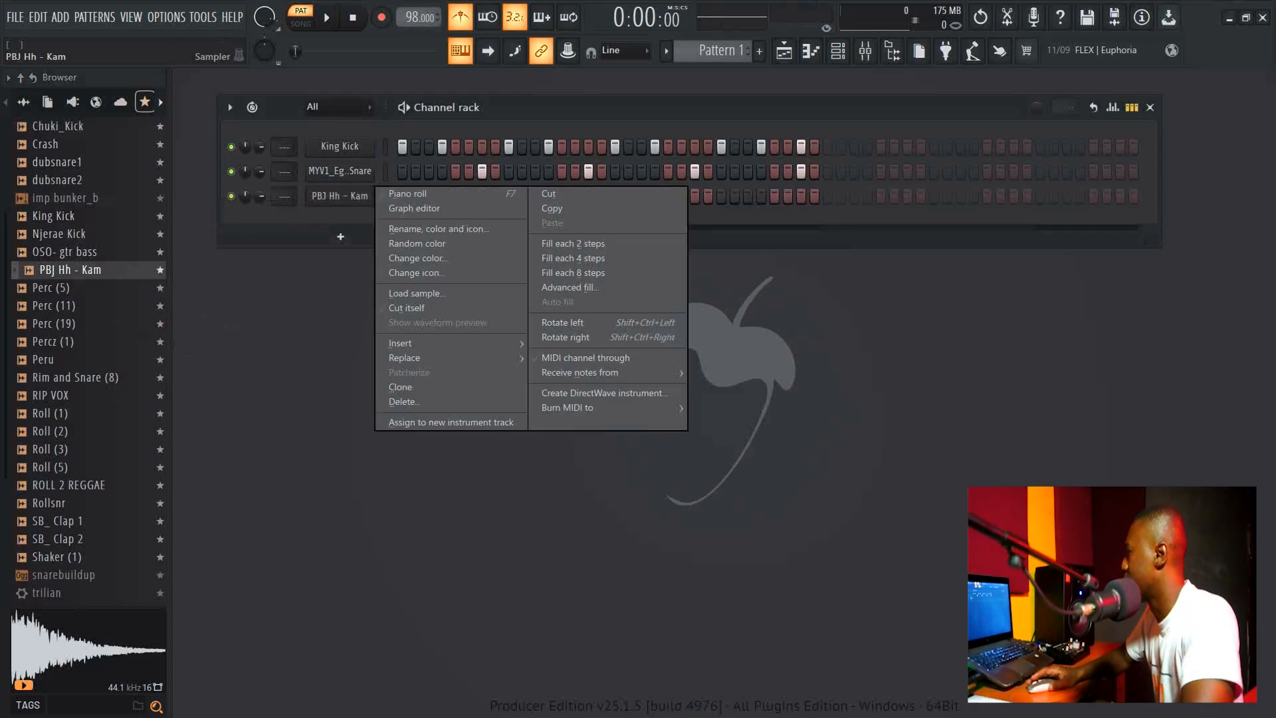
{"action": "left_click", "coordinate": [574, 243]}
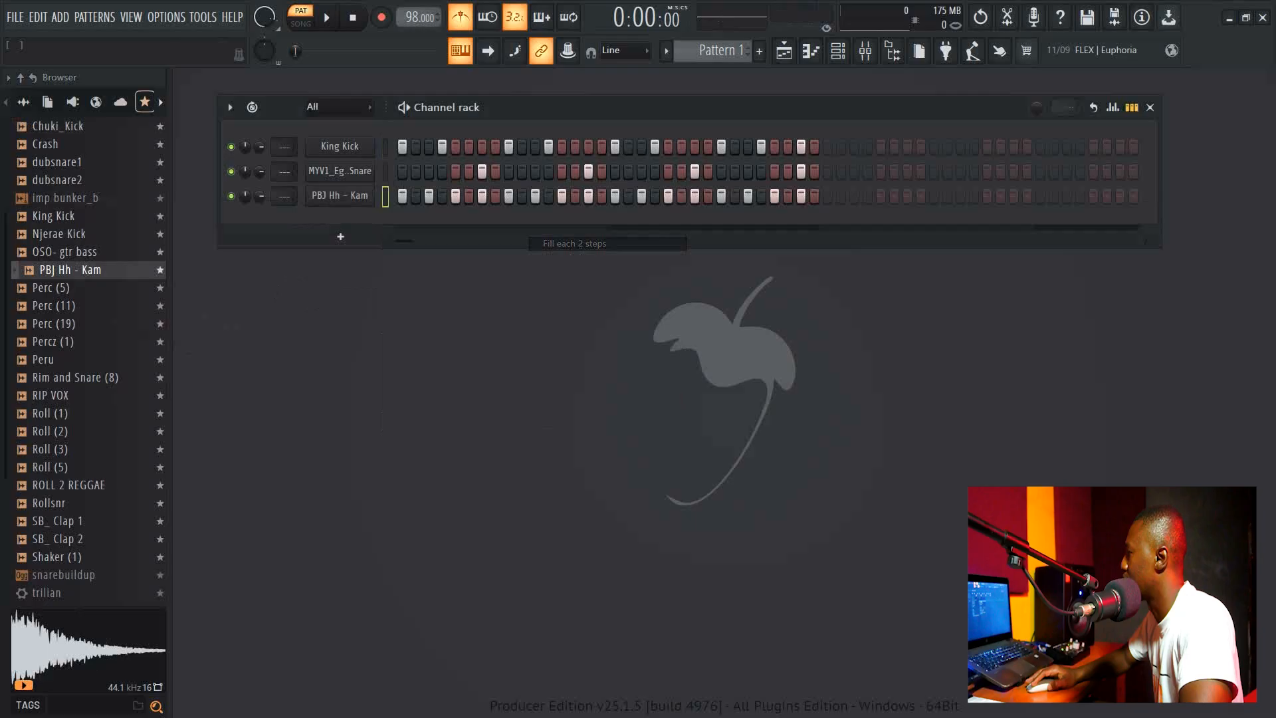
{"action": "key", "text": "space"}
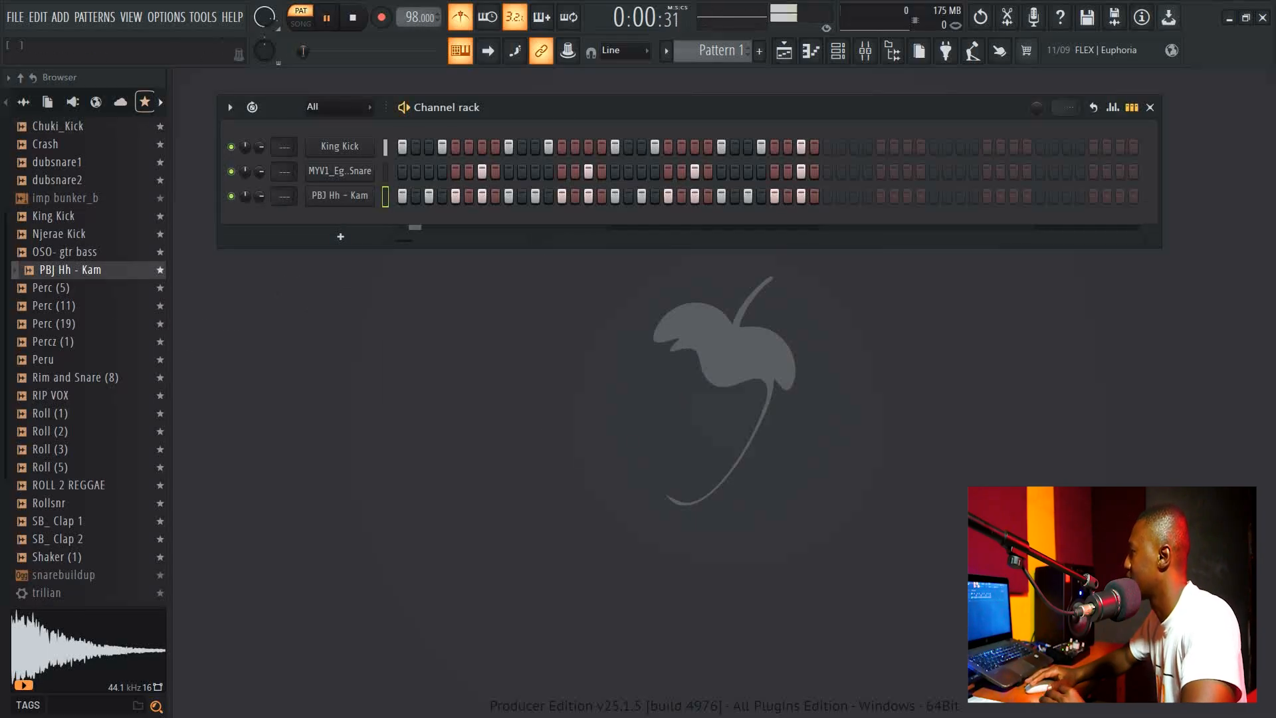
Turn down the PBJ Hh - Kam channel's volume knob and stop playback.
{"action": "left_click_drag", "start_coordinate": [259, 196], "coordinate": [259, 226]}
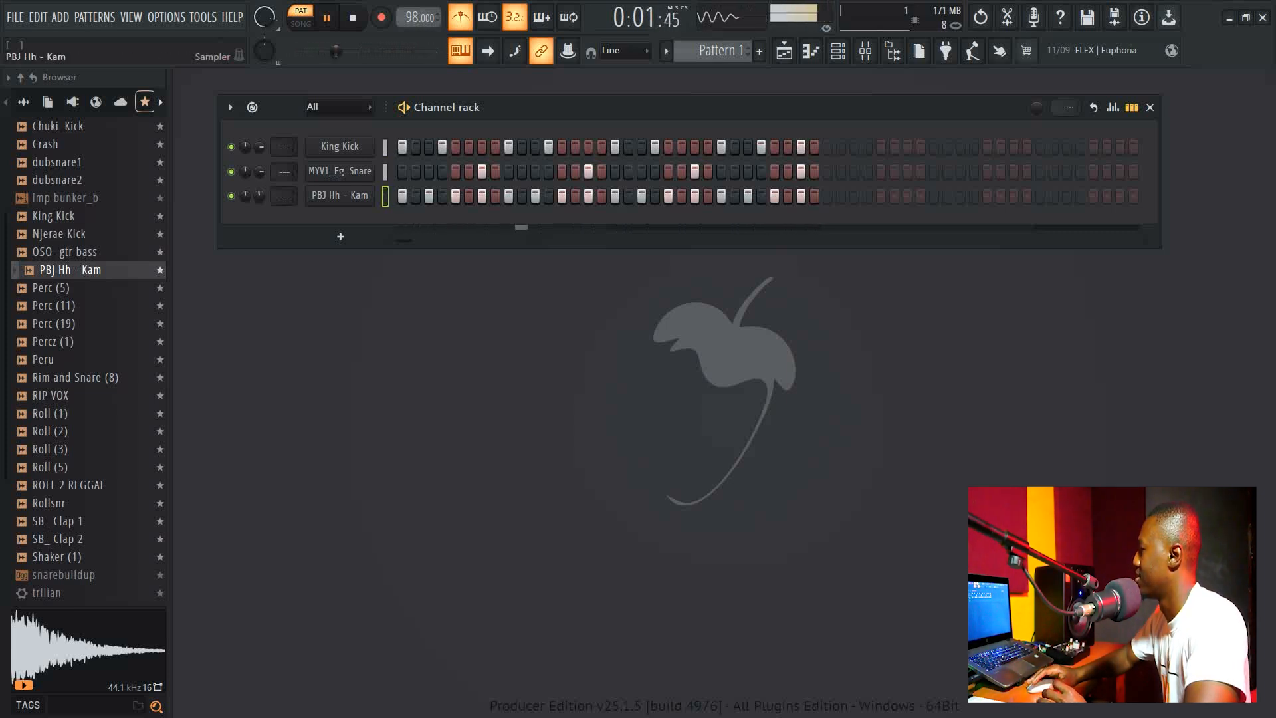
{"action": "key", "text": "space"}
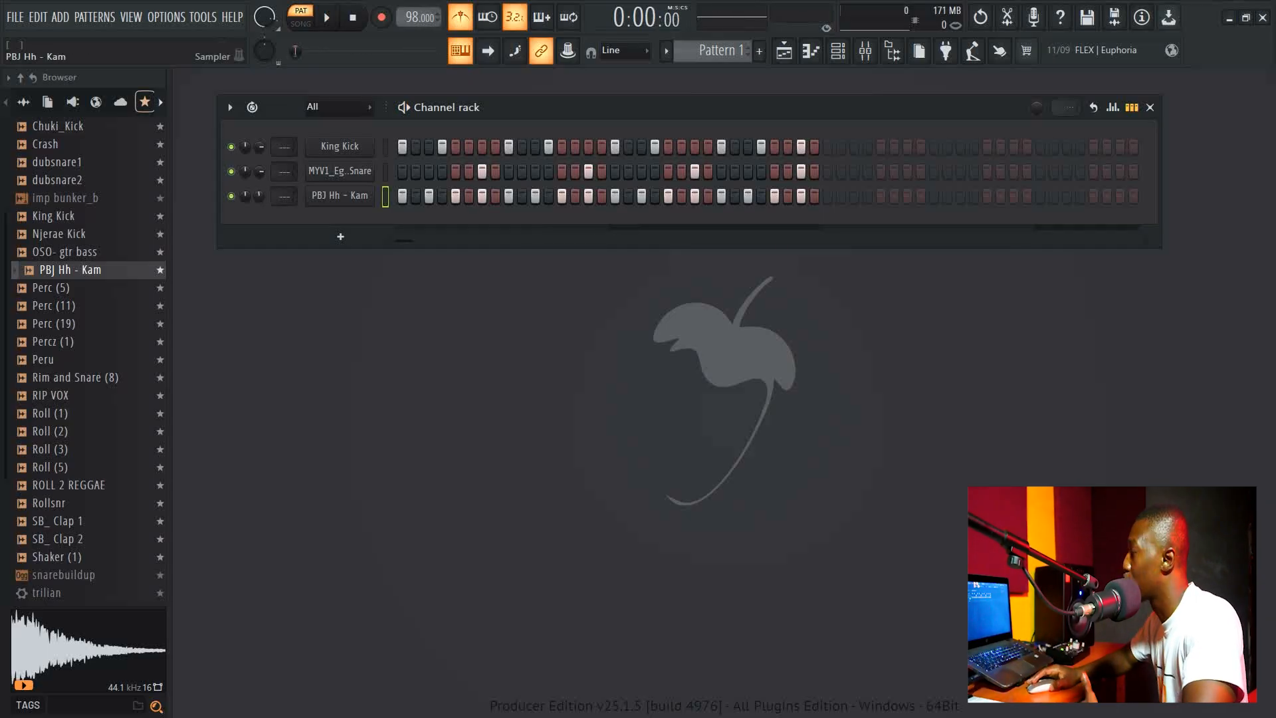
Open the hi-hat channel's piano roll and lengthen its last note.
{"action": "right_click", "coordinate": [374, 189]}
{"action": "left_click", "coordinate": [408, 194]}
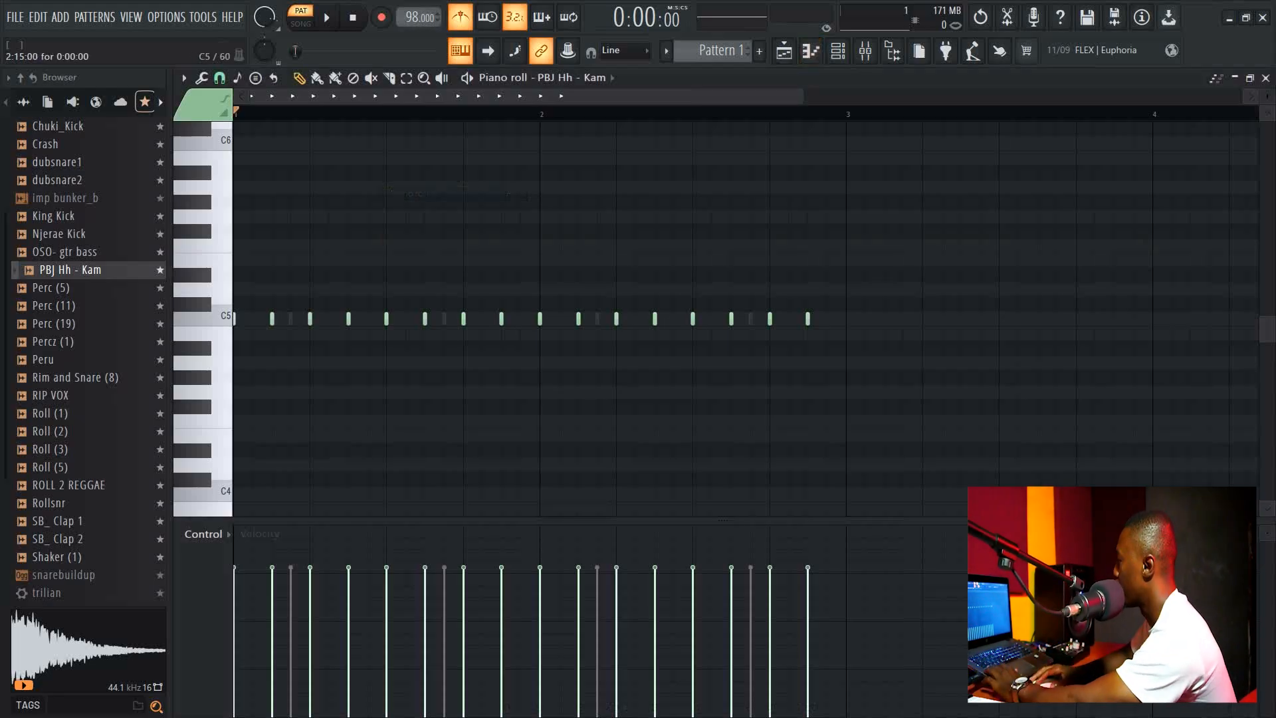
{"action": "mouse_move", "coordinate": [809, 319]}
{"action": "left_mouse_down"}
{"action": "mouse_move", "coordinate": [846, 318]}
{"action": "mouse_move", "coordinate": [829, 317]}
{"action": "left_mouse_up"}
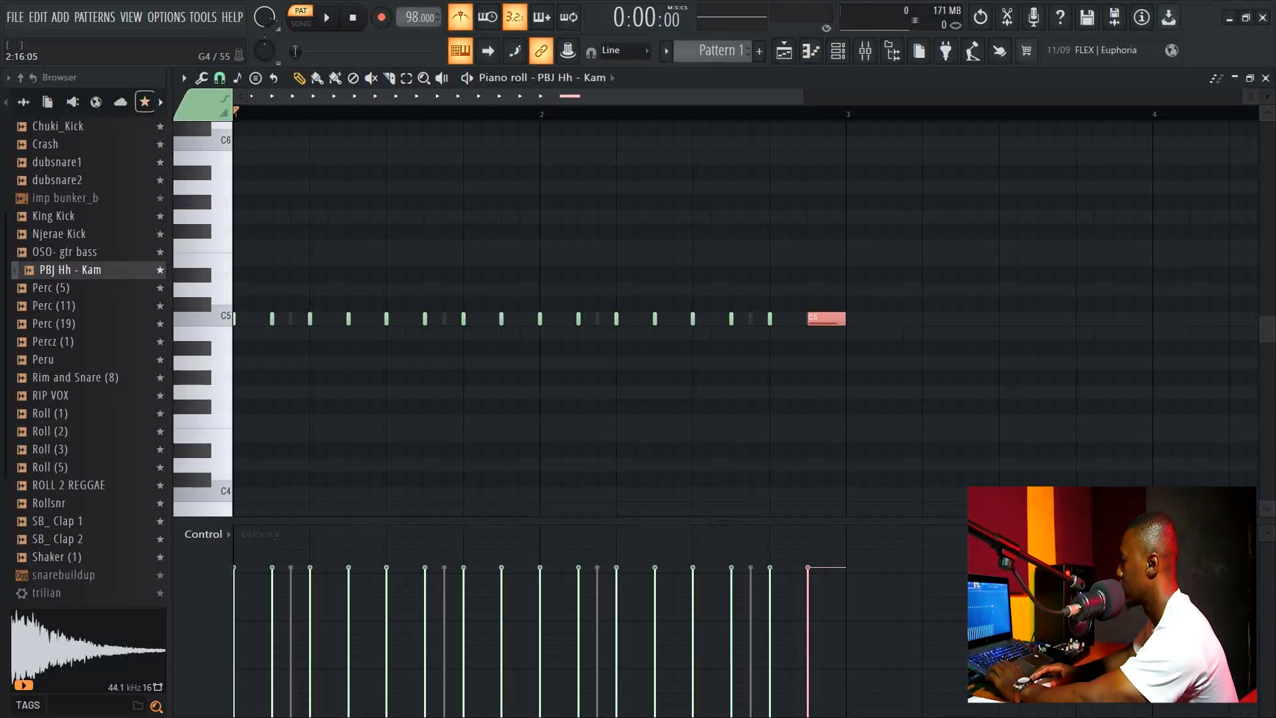
Chop the lengthened last hi-hat note into a roll with the chopper, then play and stop the pattern.
{"action": "key", "text": "alt+u"}
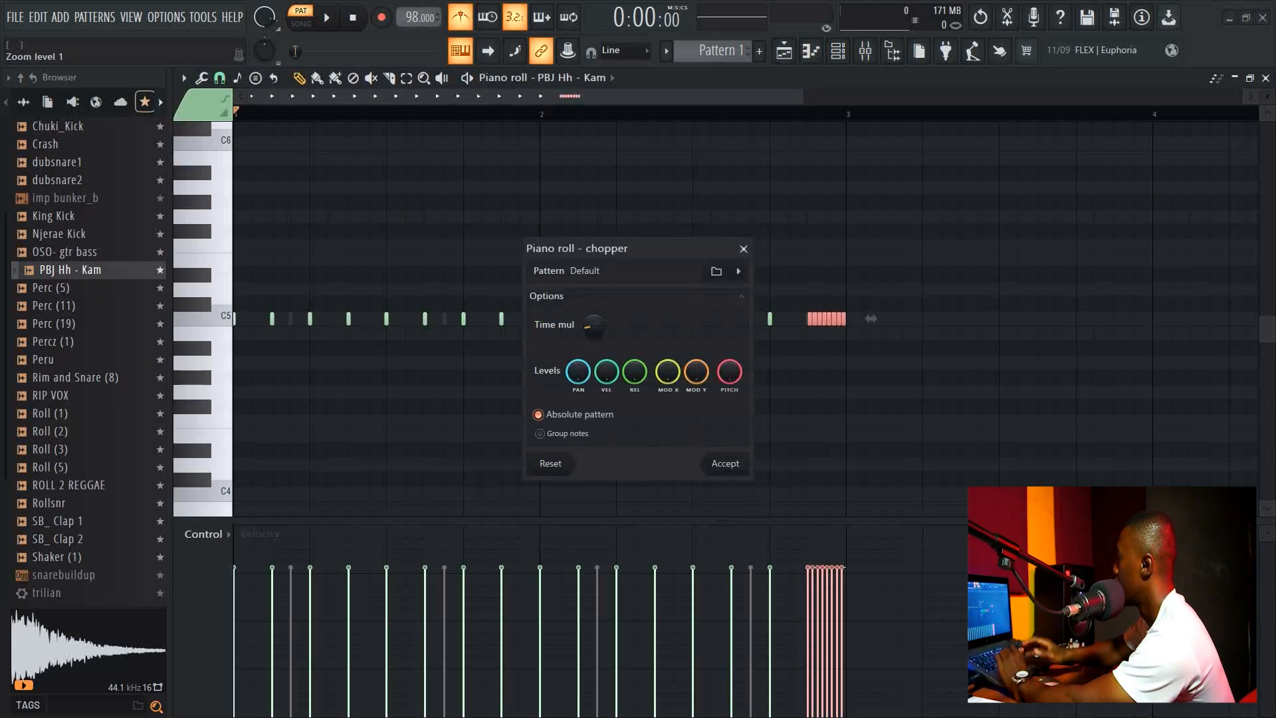
{"action": "left_click", "coordinate": [735, 463]}
{"action": "key", "text": "space"}
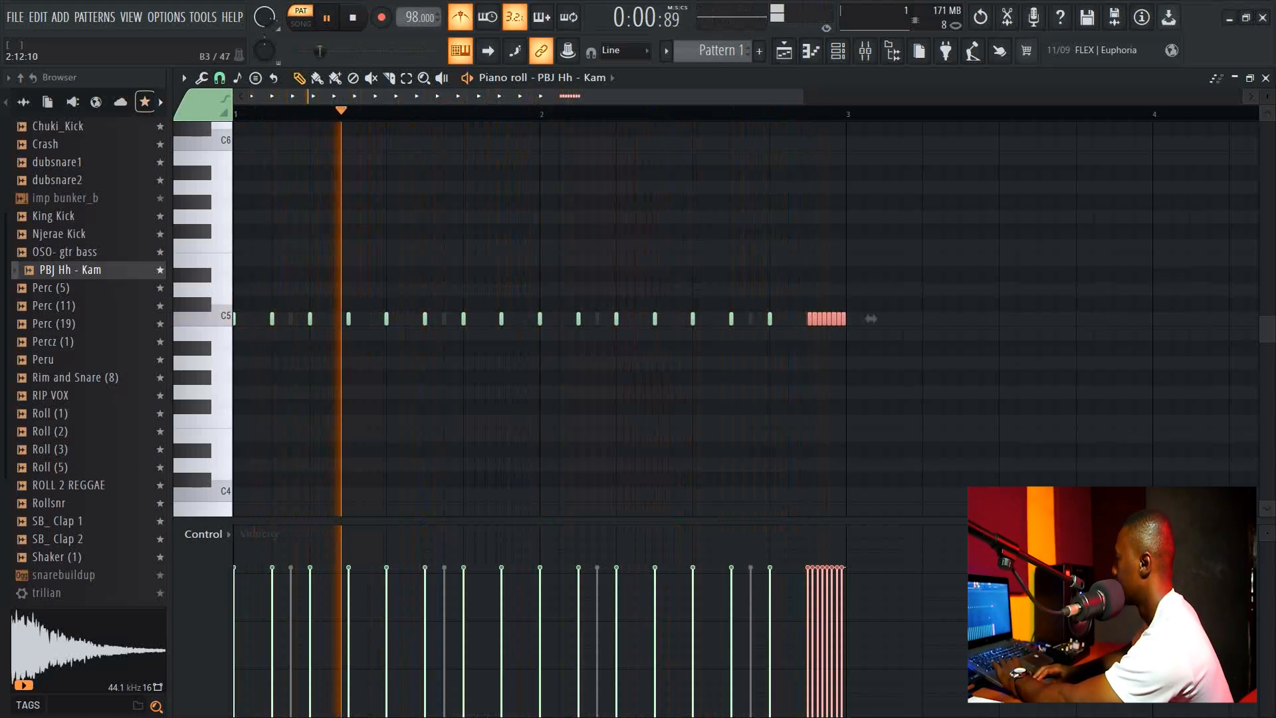
{"action": "key", "text": "space"}
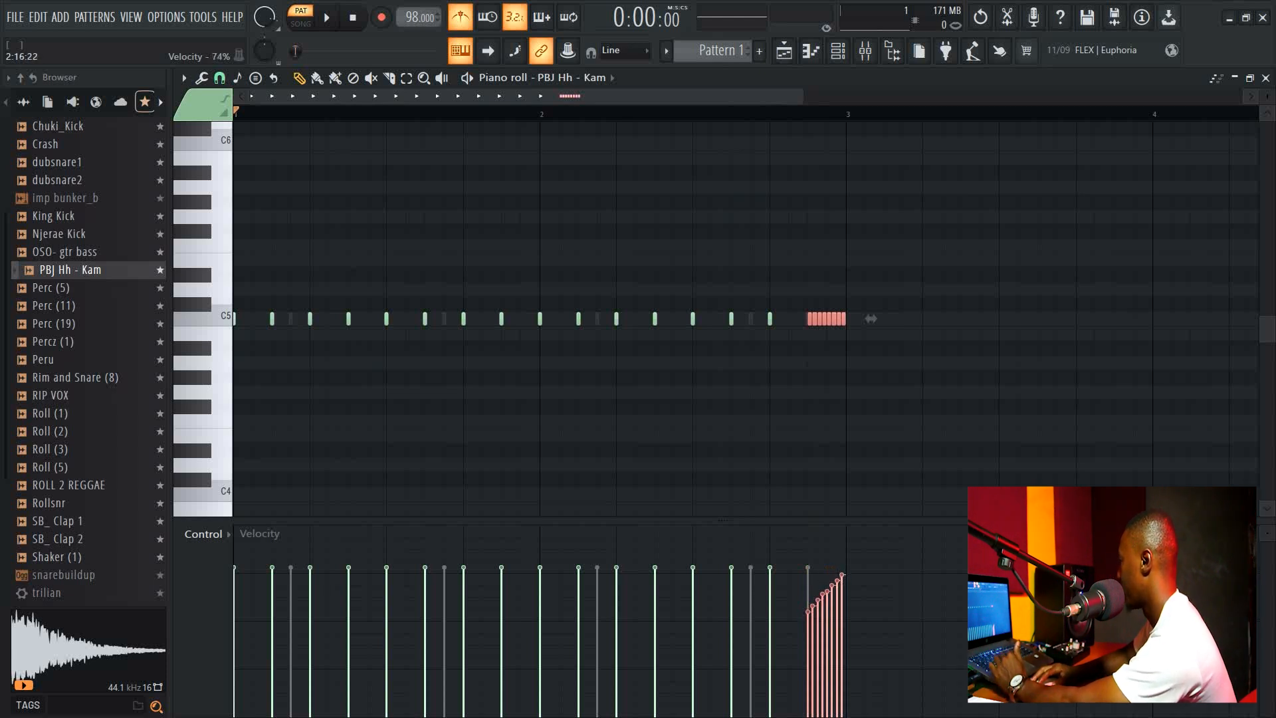
{"action": "key", "text": "space"}
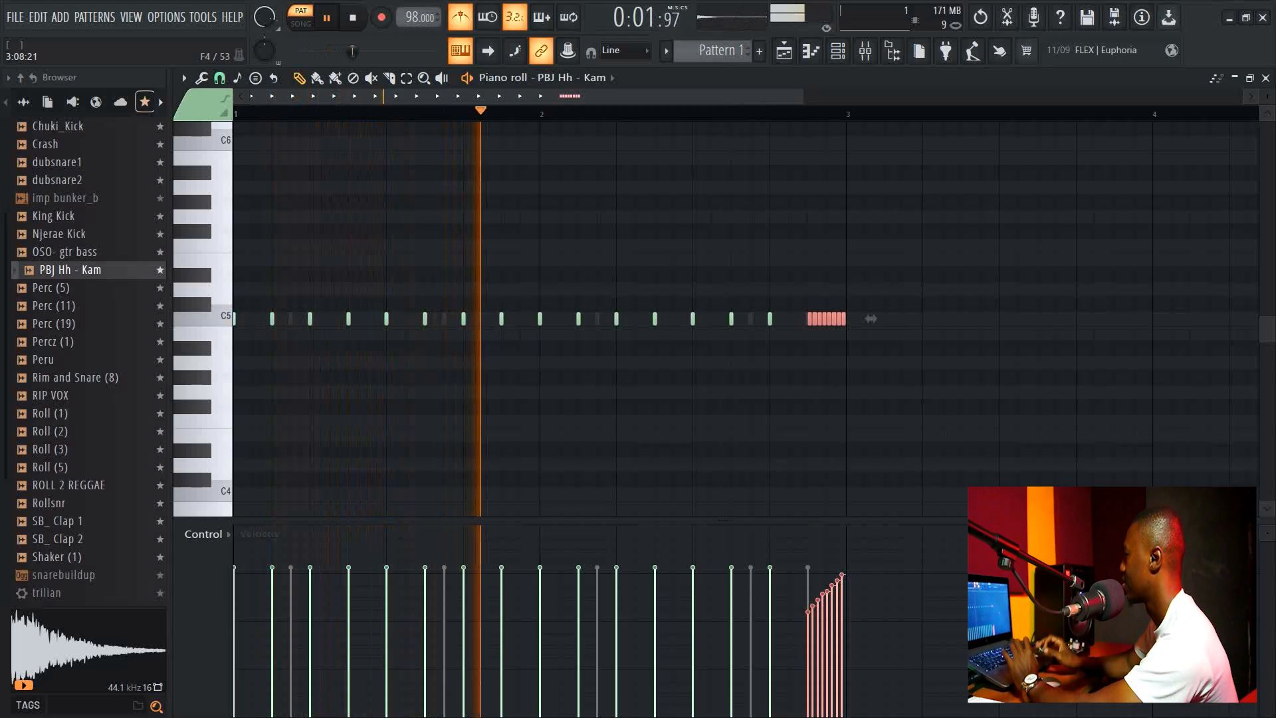
{"action": "key", "text": "space"}
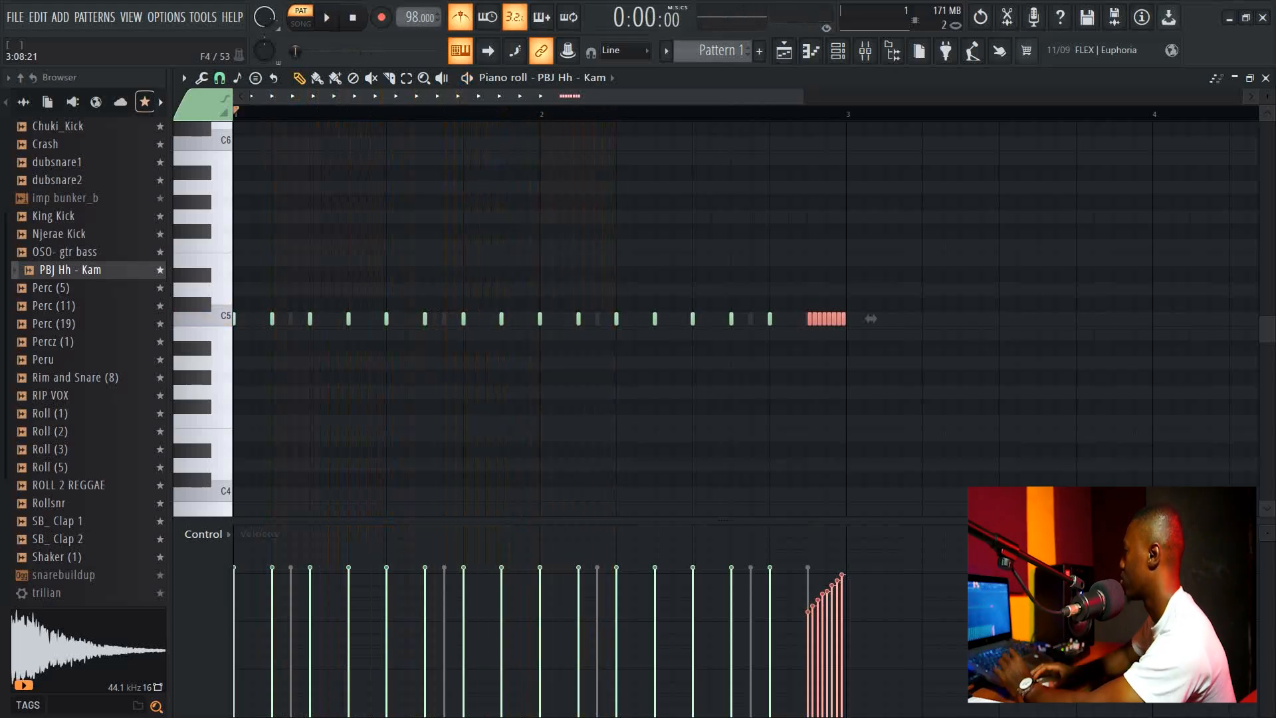
Lengthen the hi-hat note just before beat 2 and chop it with a raised time multiplier.
{"action": "left_click", "coordinate": [510, 318]}
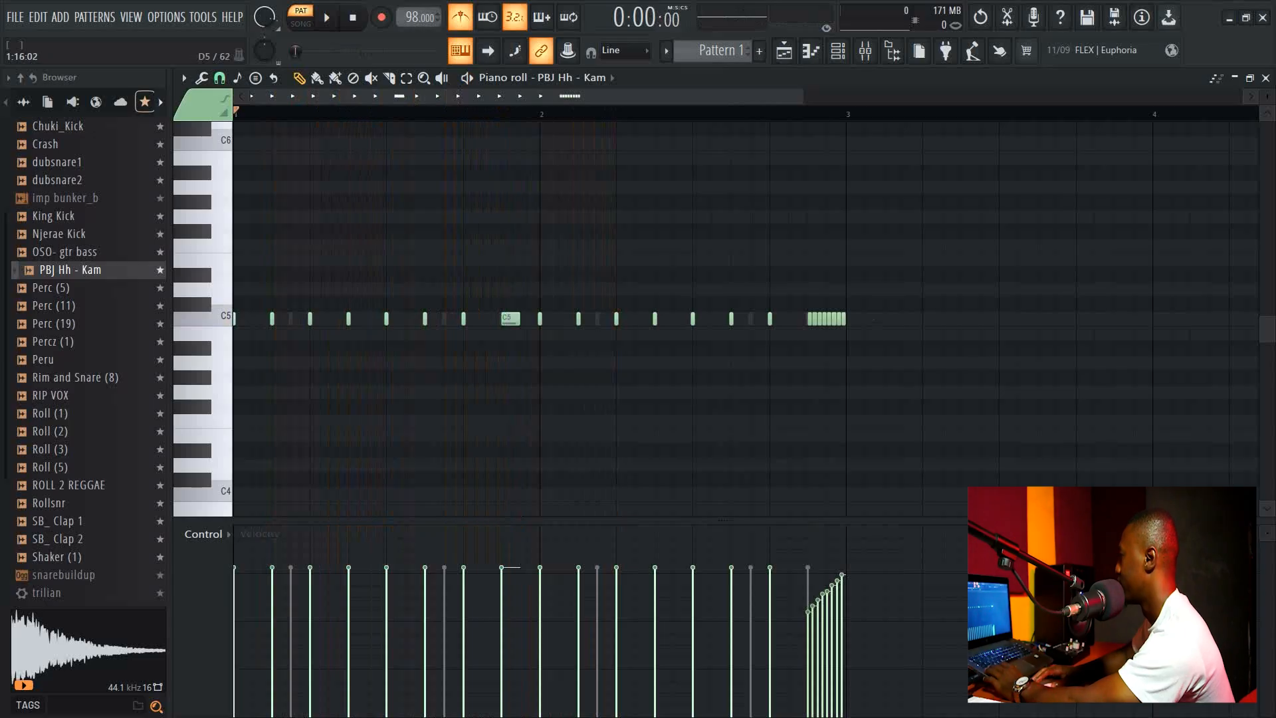
{"action": "left_click_drag", "start_coordinate": [507, 288], "coordinate": [519, 392]}
{"action": "key", "text": "ctrl+u"}
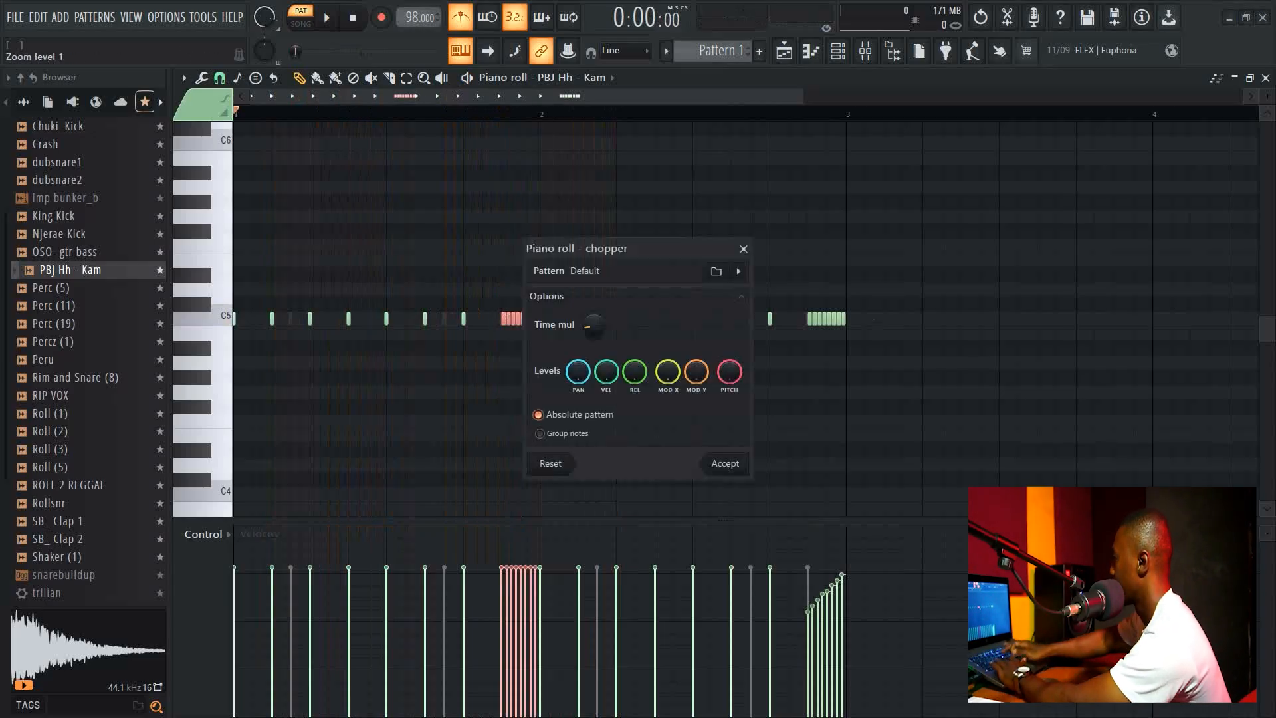
{"action": "left_click_drag", "start_coordinate": [593, 326], "coordinate": [594, 315]}
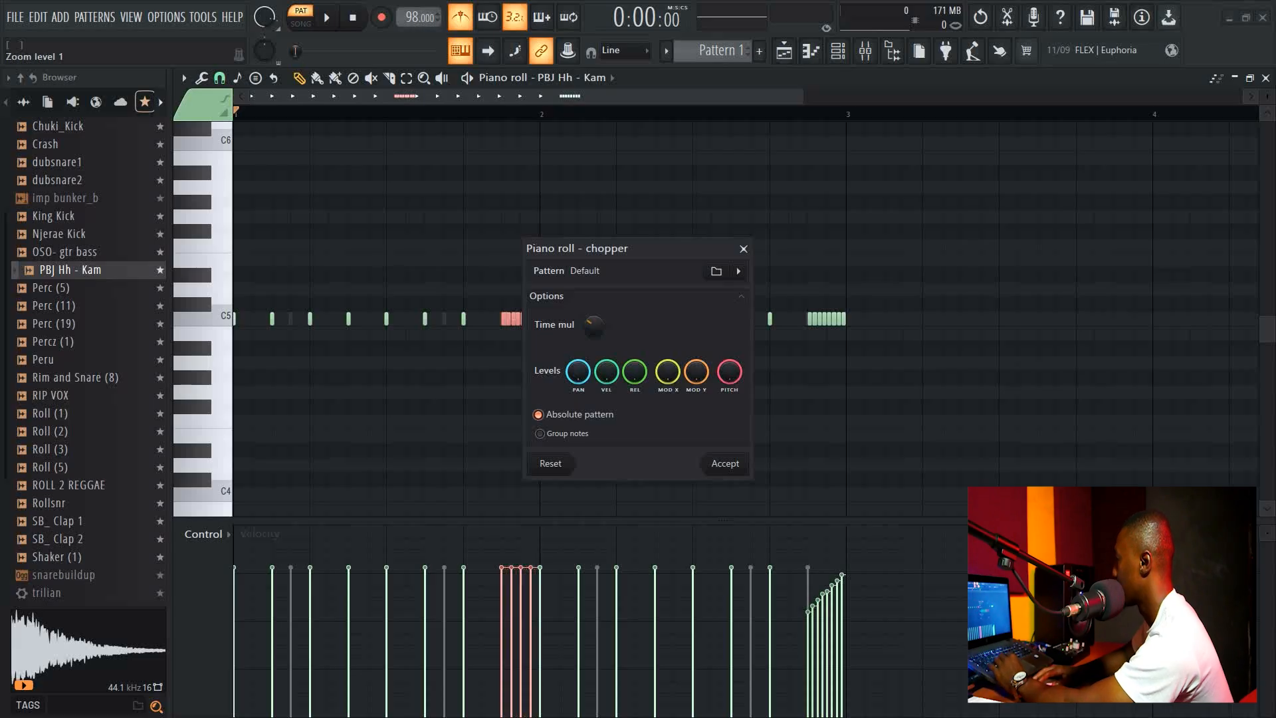
{"action": "left_click", "coordinate": [724, 463]}
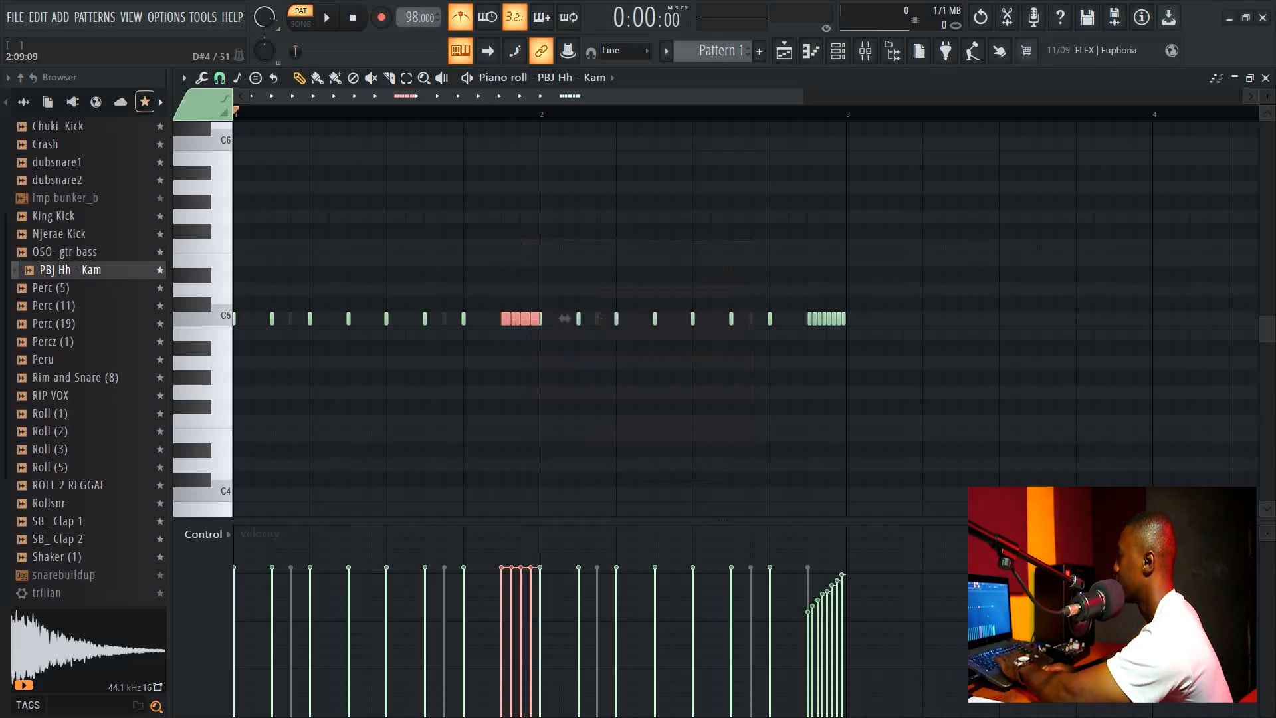
Play the pattern and draw a rising velocity ramp across the newly chopped hi-hat notes.
{"action": "key", "text": "space"}
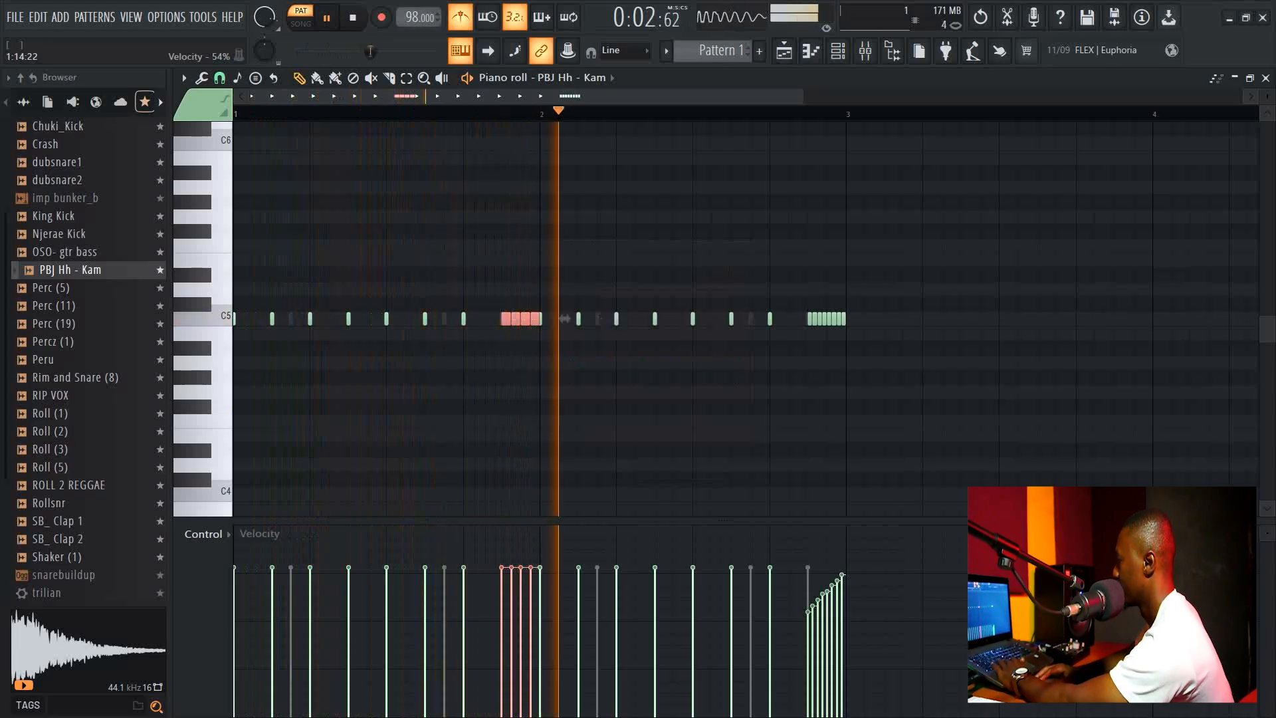
{"action": "left_click_drag", "start_coordinate": [501, 600], "coordinate": [532, 573]}
{"action": "left_click", "coordinate": [502, 605]}
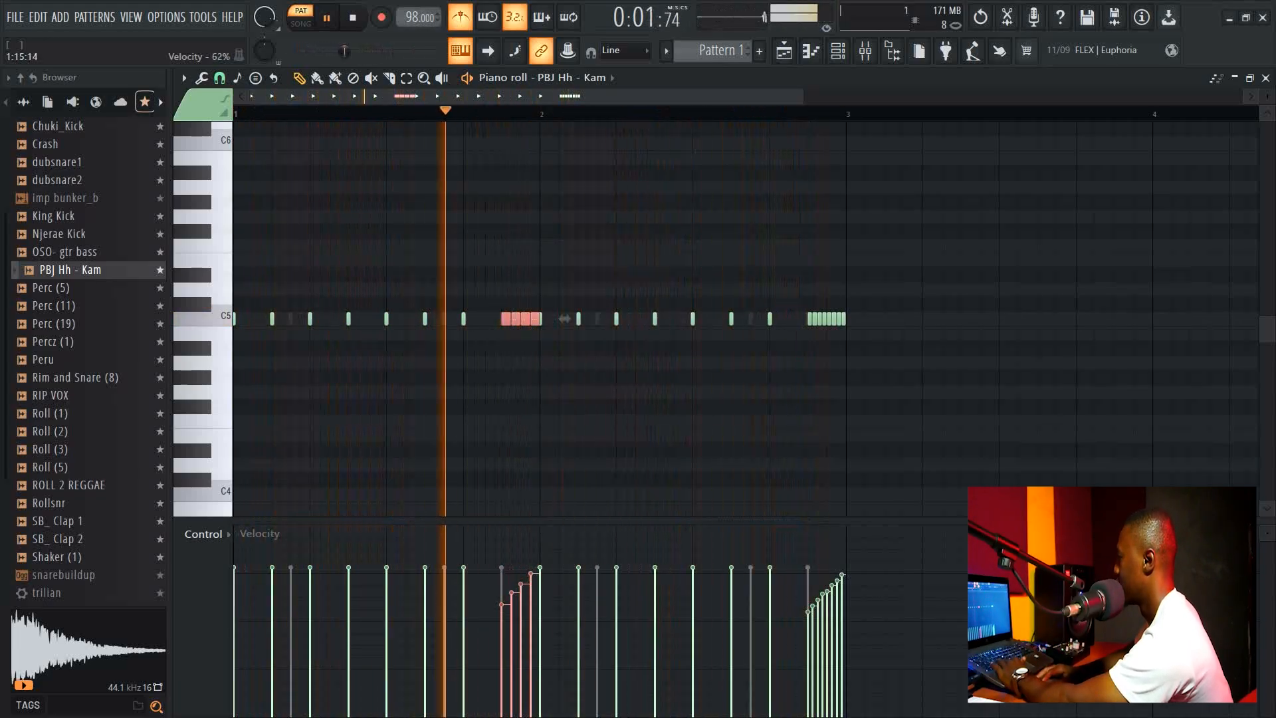
{"action": "key", "text": "space"}
Return to the channel rack, turn off the metronome and play the pattern.
{"action": "left_click", "coordinate": [1266, 78]}
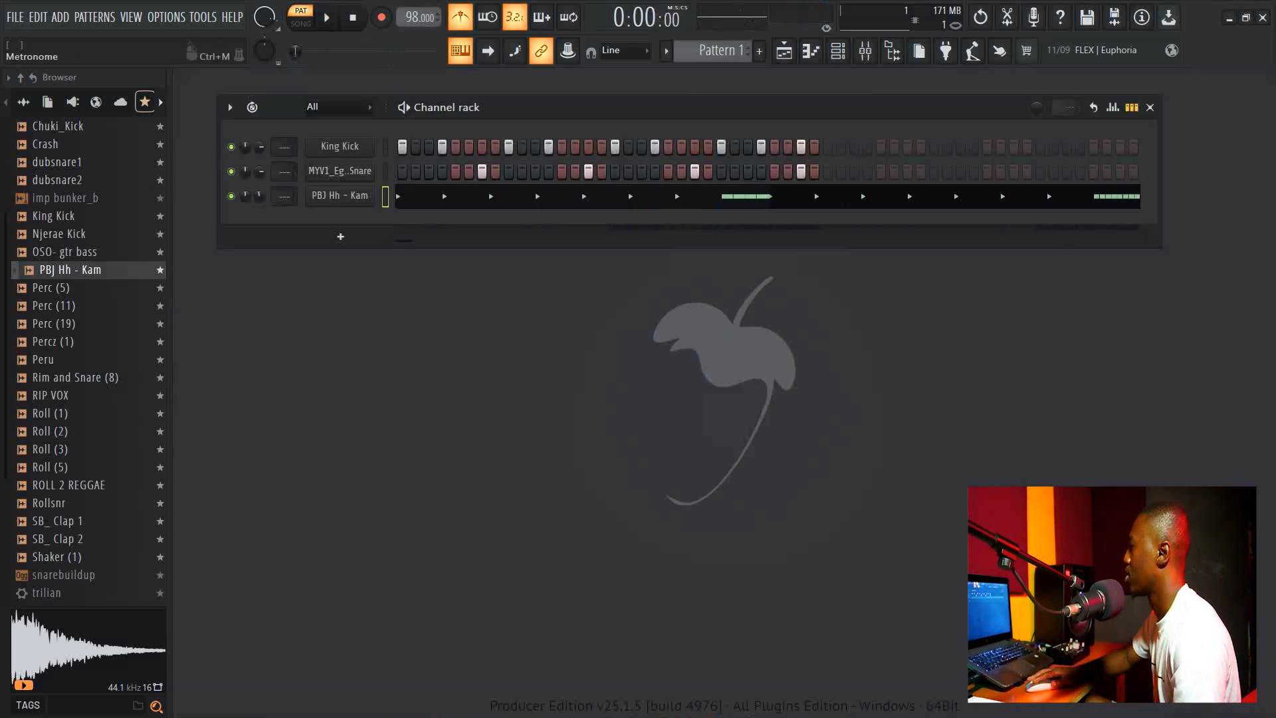
{"action": "left_click", "coordinate": [459, 17]}
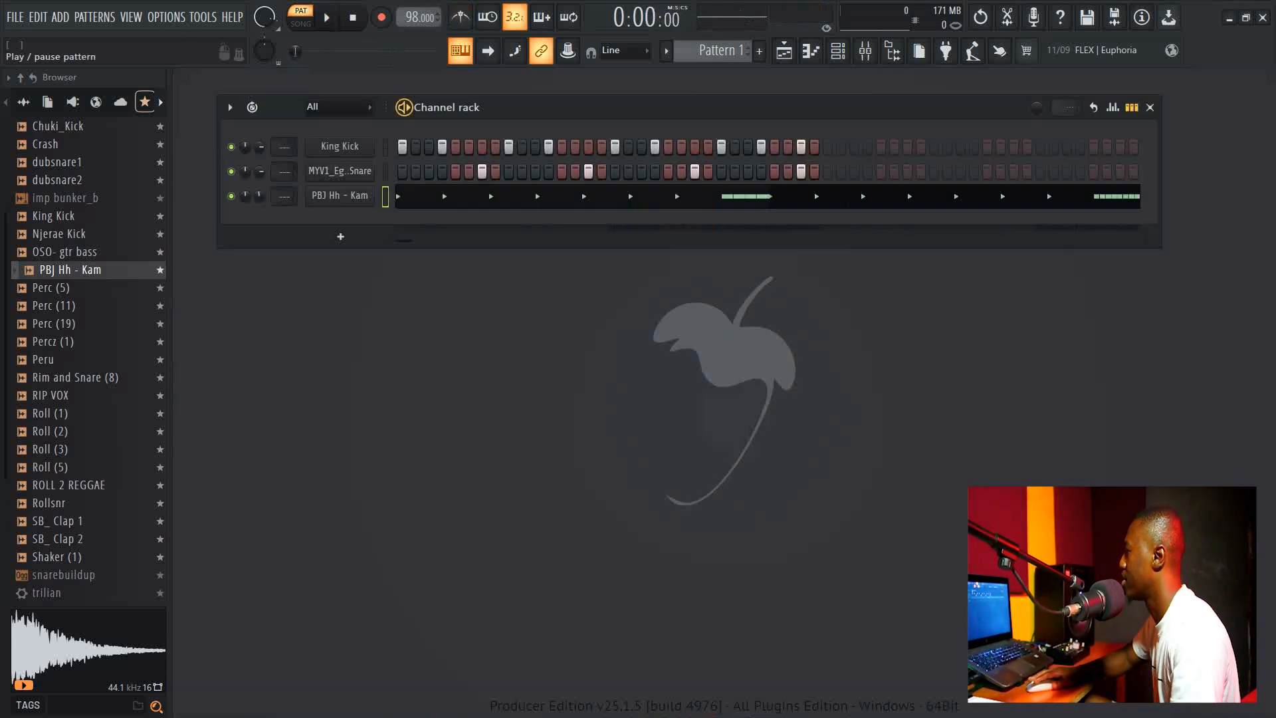
{"action": "key", "text": "space"}
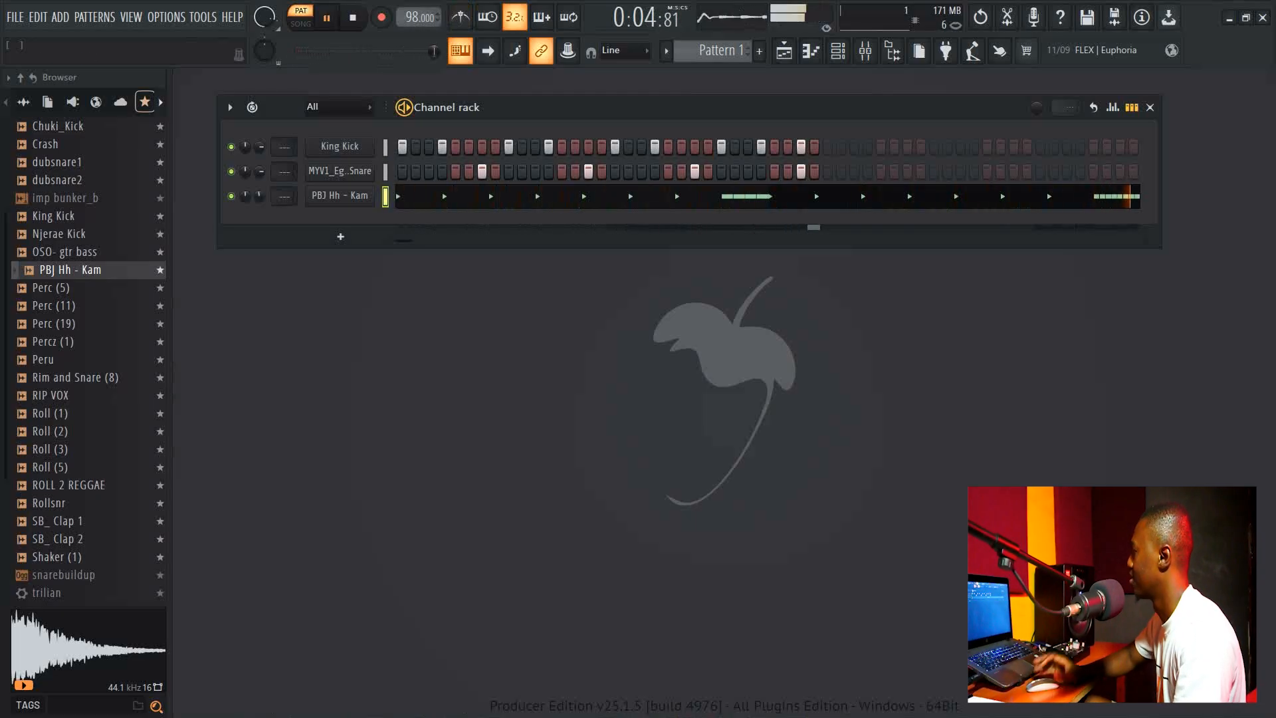
Add a new Morphine synth channel to the channel rack.
{"action": "key", "text": "space"}
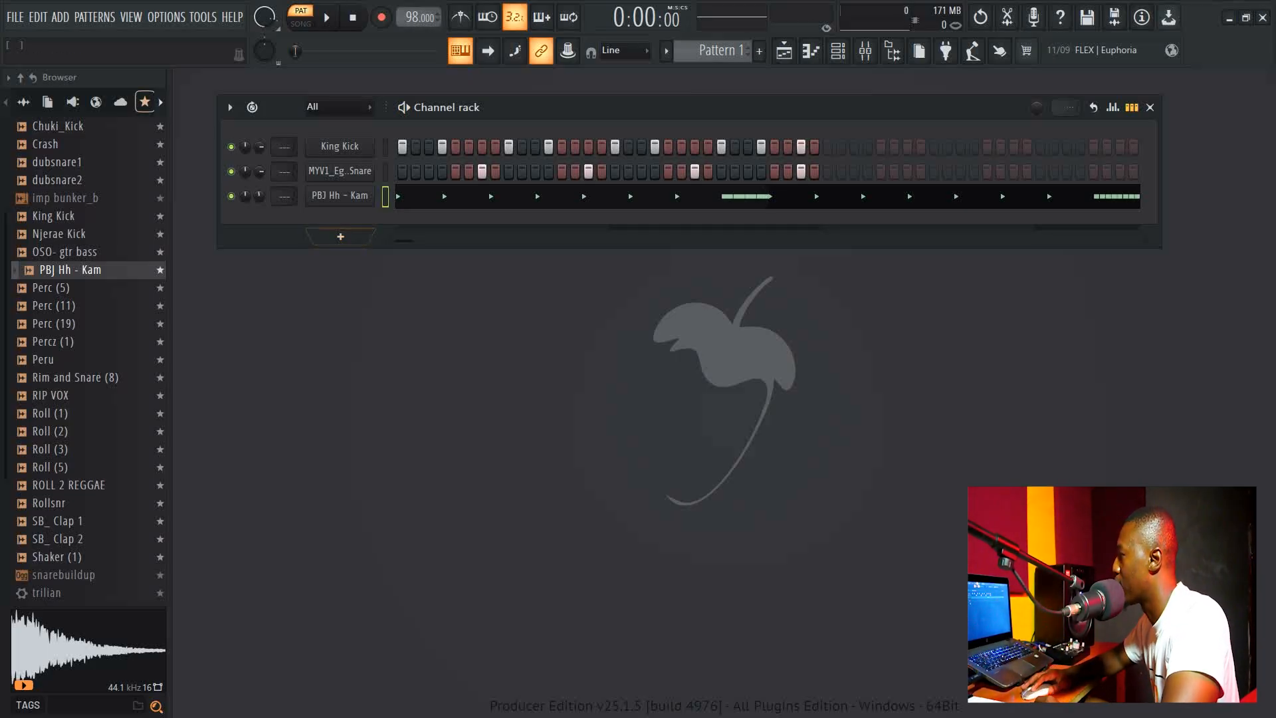
{"action": "left_click", "coordinate": [341, 237]}
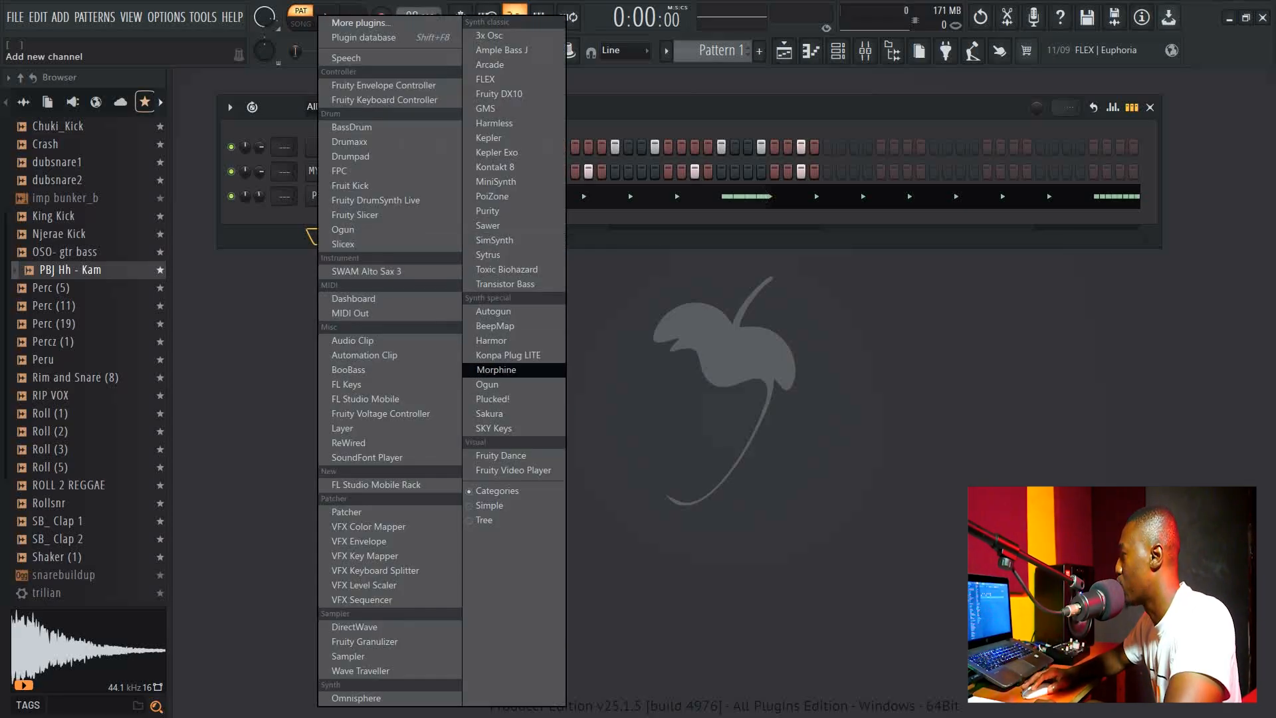
{"action": "left_click", "coordinate": [492, 369]}
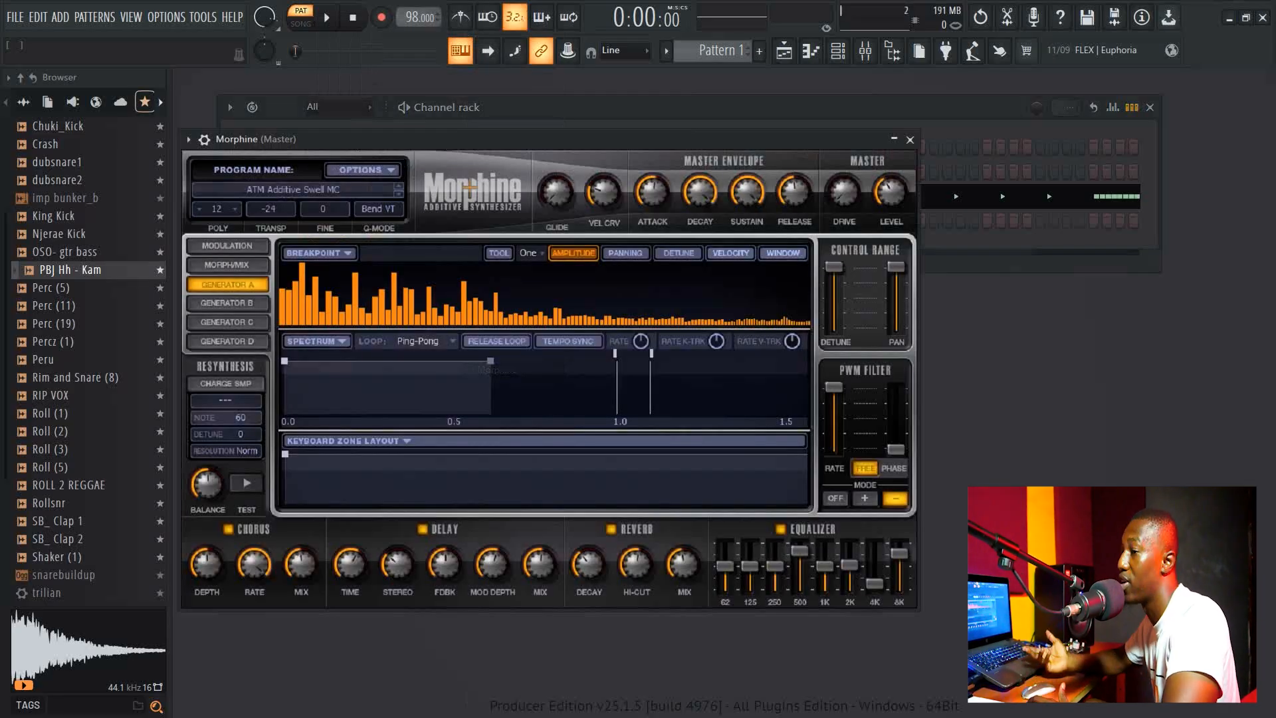
Load the KBD Deviating Keys FG preset from Morphine's Keyboards bank and close the plugin window.
{"action": "left_click_drag", "start_coordinate": [479, 138], "coordinate": [535, 115]}
{"action": "left_click", "coordinate": [350, 165]}
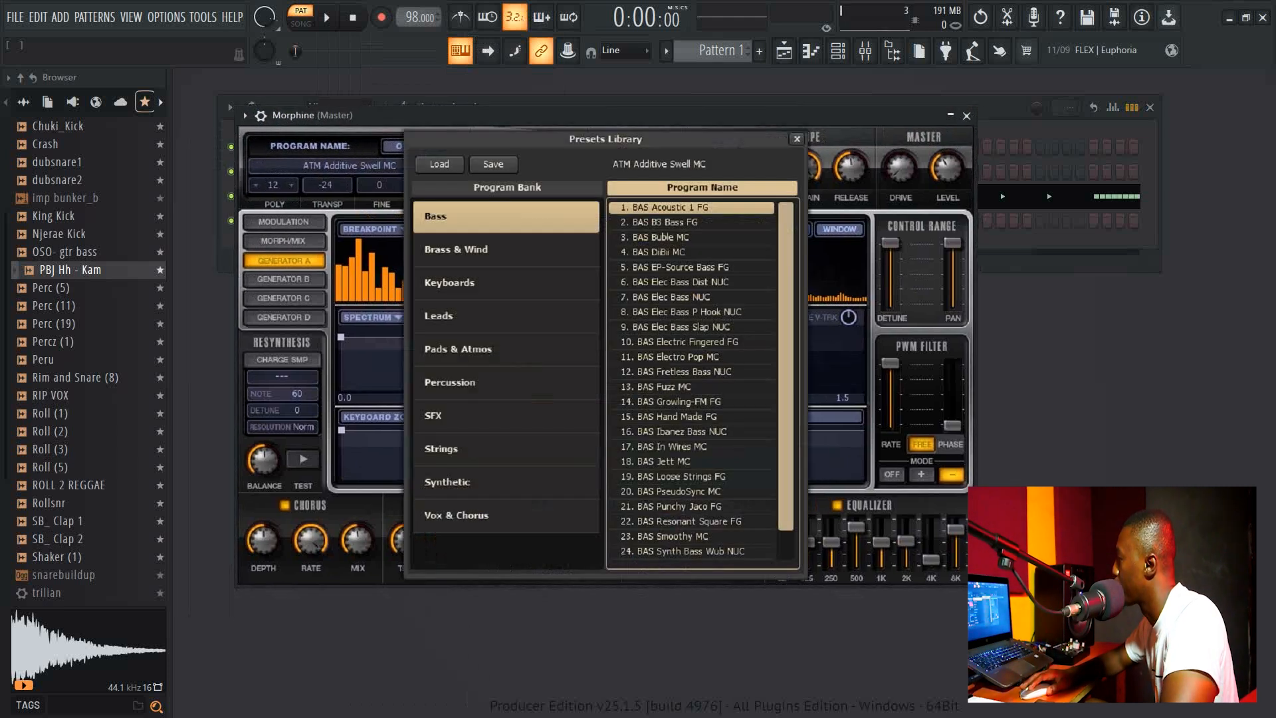
{"action": "left_click", "coordinate": [507, 283]}
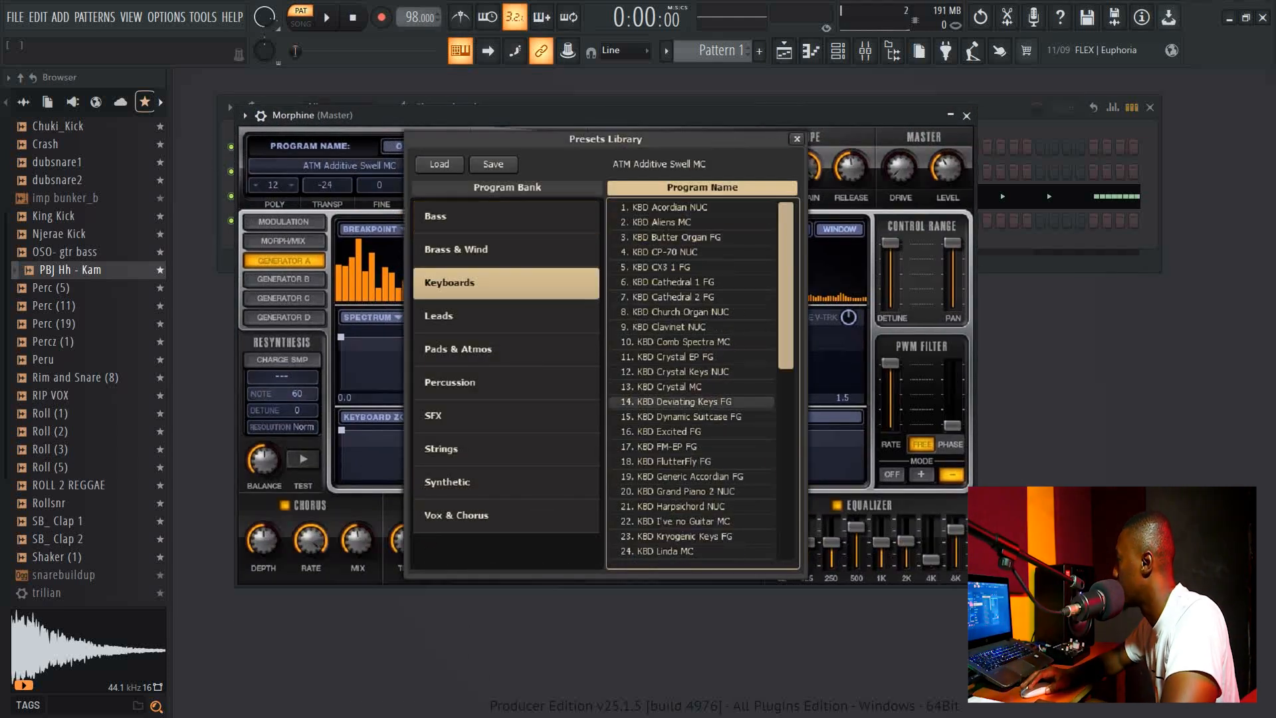
{"action": "left_click", "coordinate": [691, 401]}
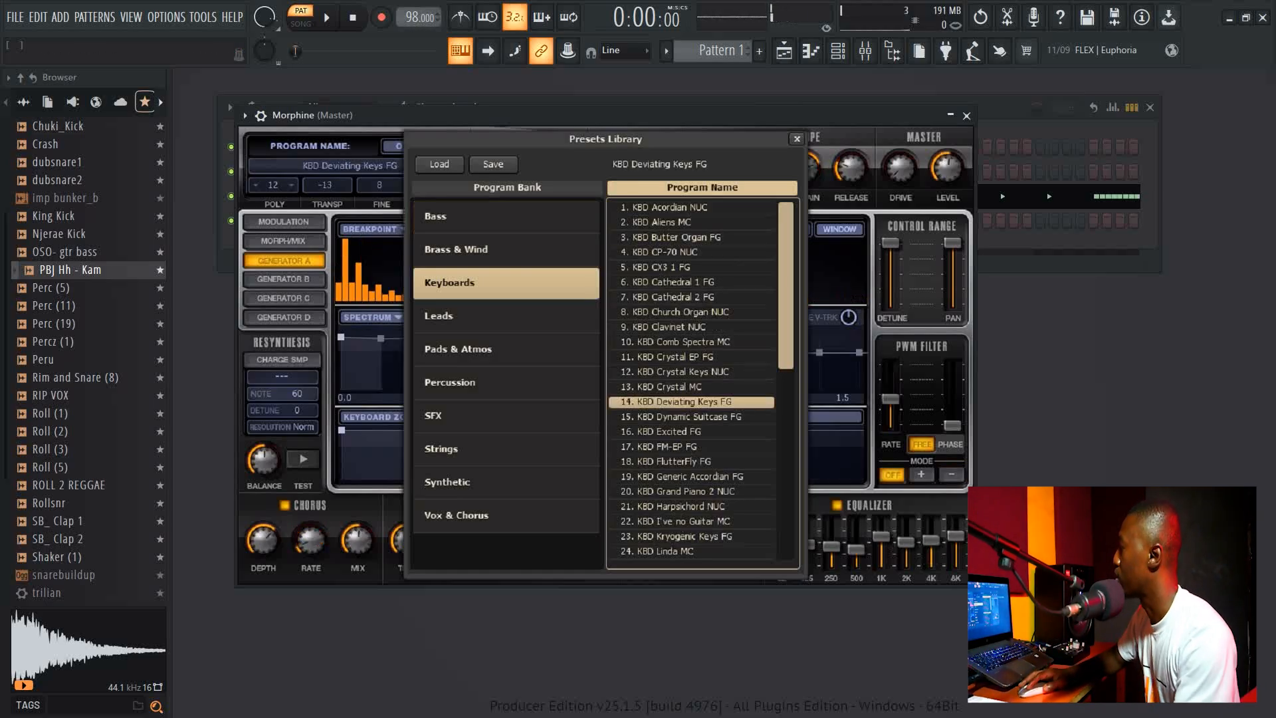
{"action": "key", "text": "Escape"}
{"action": "key", "text": "Escape"}
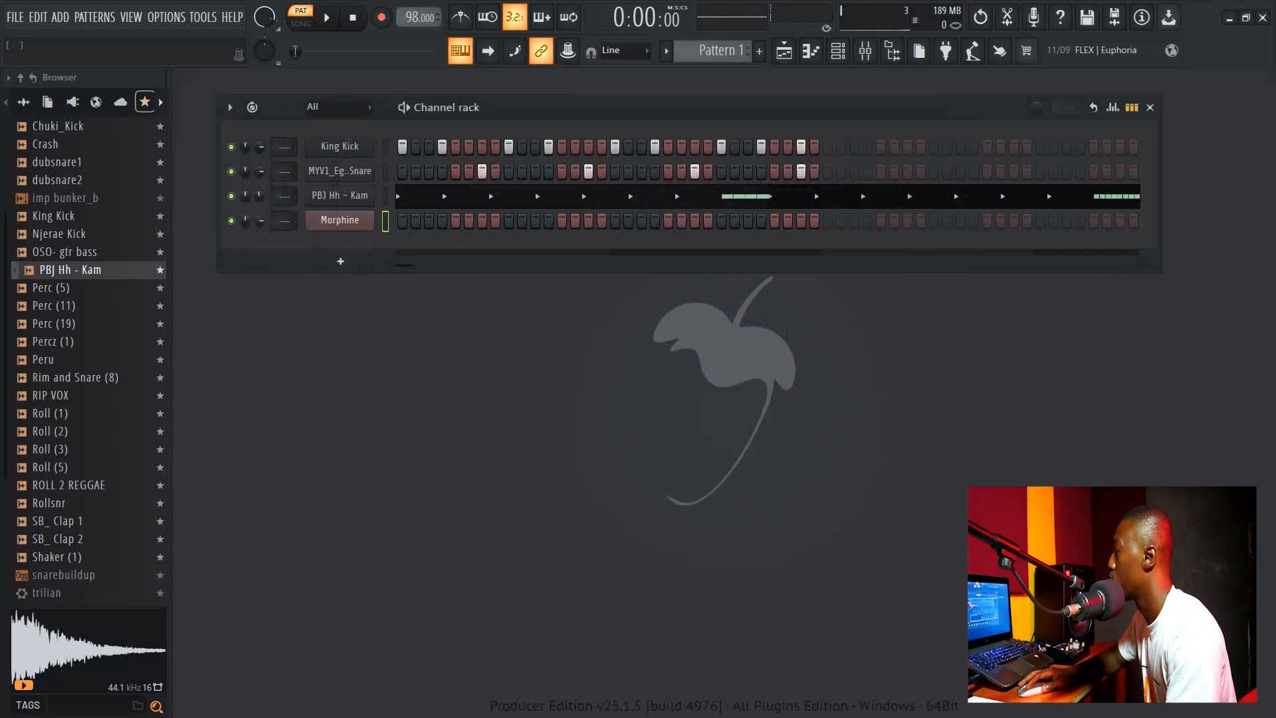
Open the Morphine piano roll, draw an F4, G#4 and C5 chord at the start, and play it.
{"action": "right_click", "coordinate": [371, 215]}
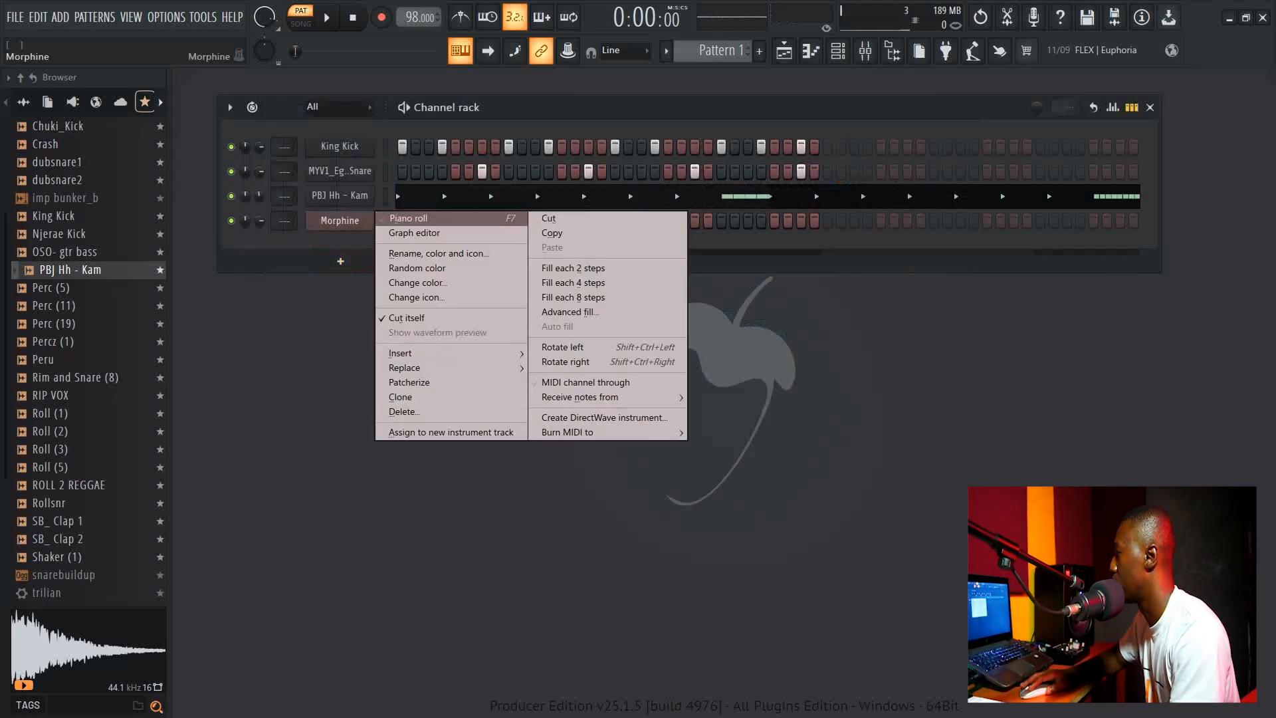
{"action": "left_click", "coordinate": [398, 219]}
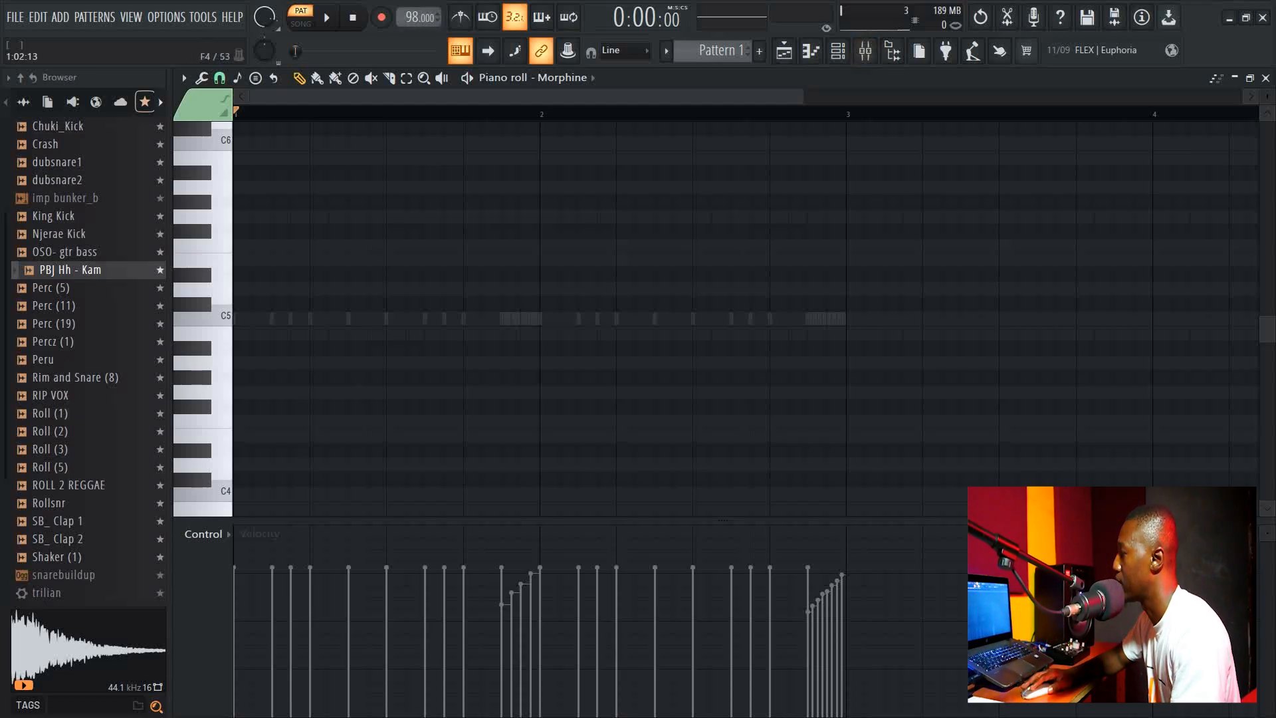
{"action": "left_click_drag", "start_coordinate": [269, 420], "coordinate": [310, 421]}
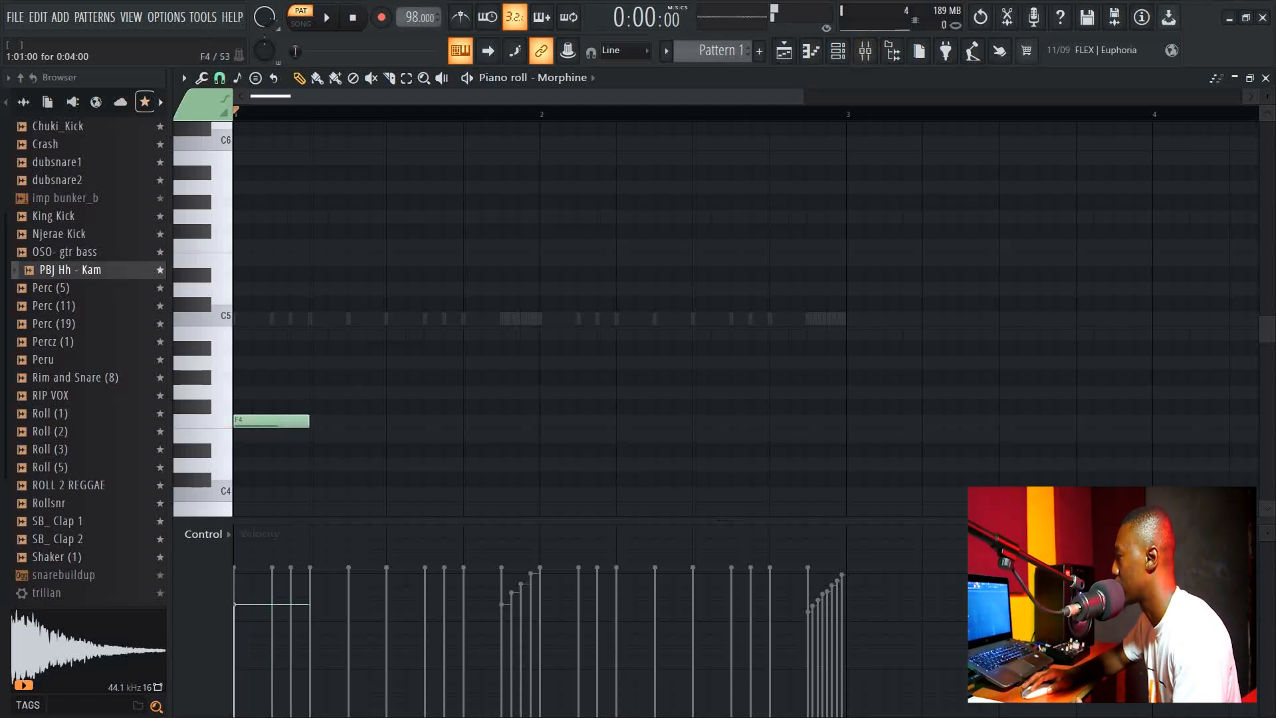
{"action": "left_click_drag", "start_coordinate": [286, 391], "coordinate": [266, 317]}
{"action": "key", "text": "space"}
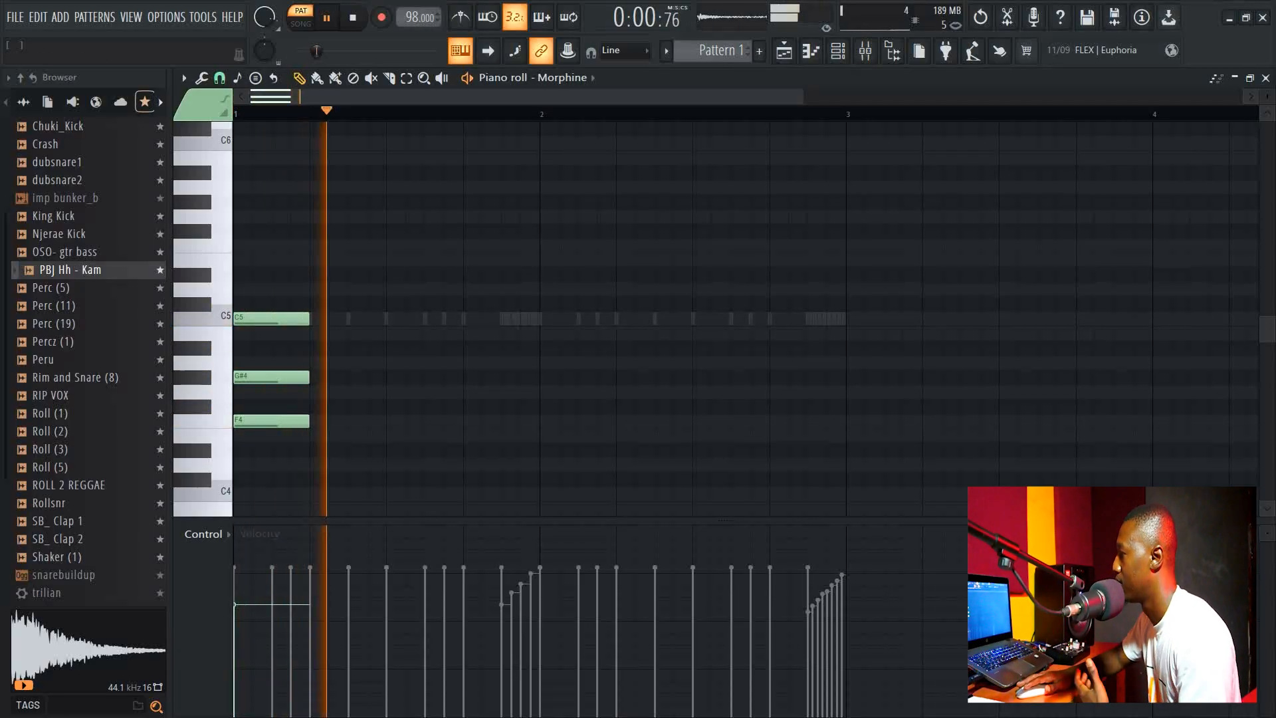
{"action": "key", "text": "space"}
Delete the three chord notes and play and stop the empty pattern.
{"action": "right_click", "coordinate": [266, 317]}
{"action": "right_click", "coordinate": [266, 377]}
{"action": "right_click", "coordinate": [266, 421]}
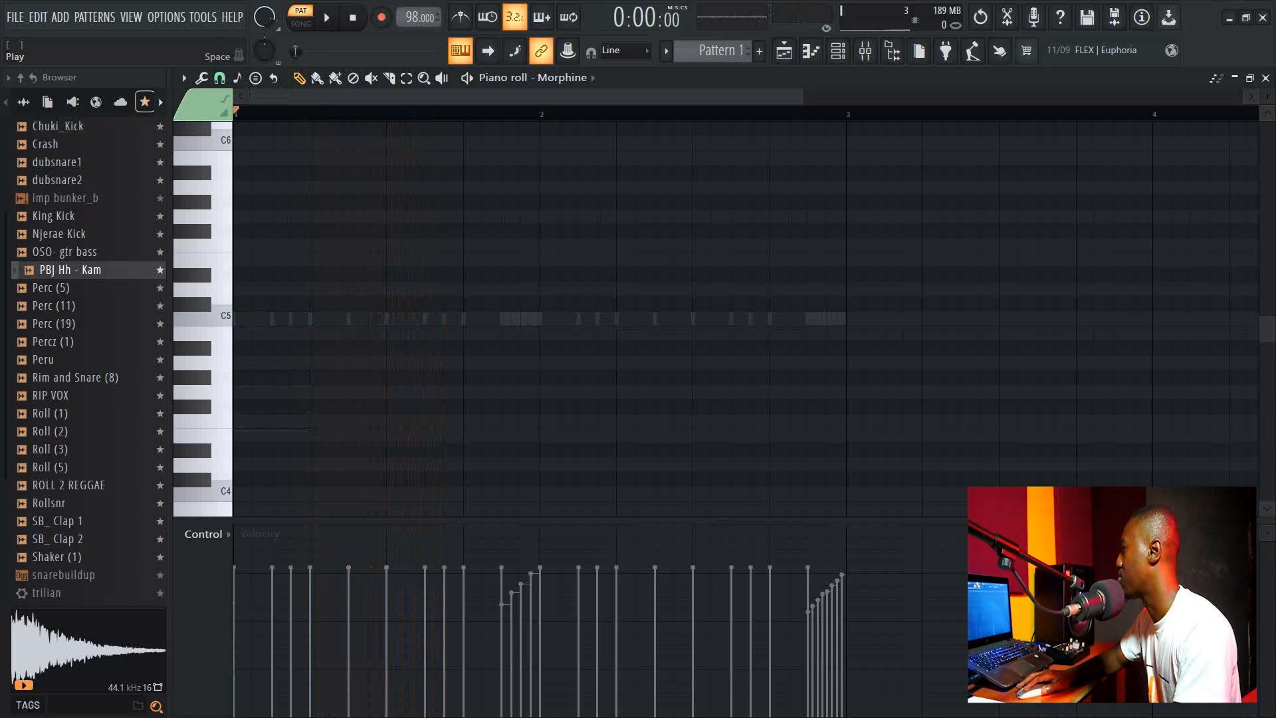
{"action": "left_click", "coordinate": [326, 17]}
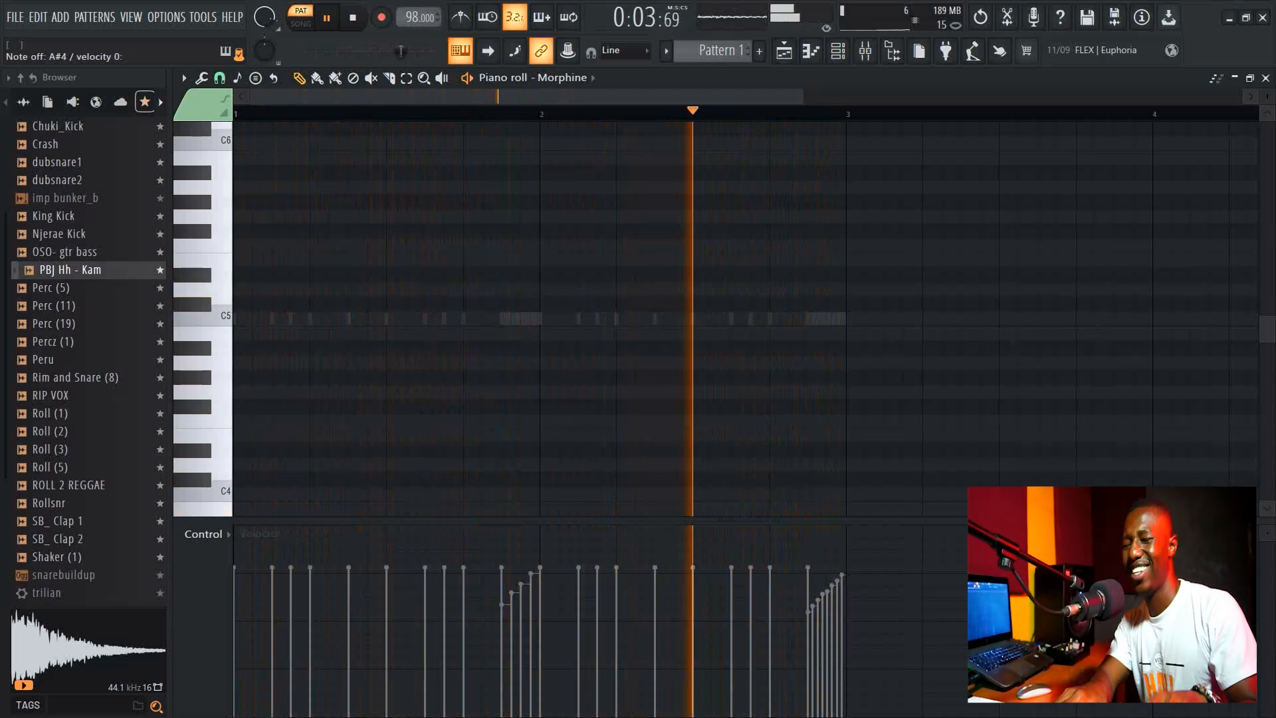
{"action": "key", "text": "space"}
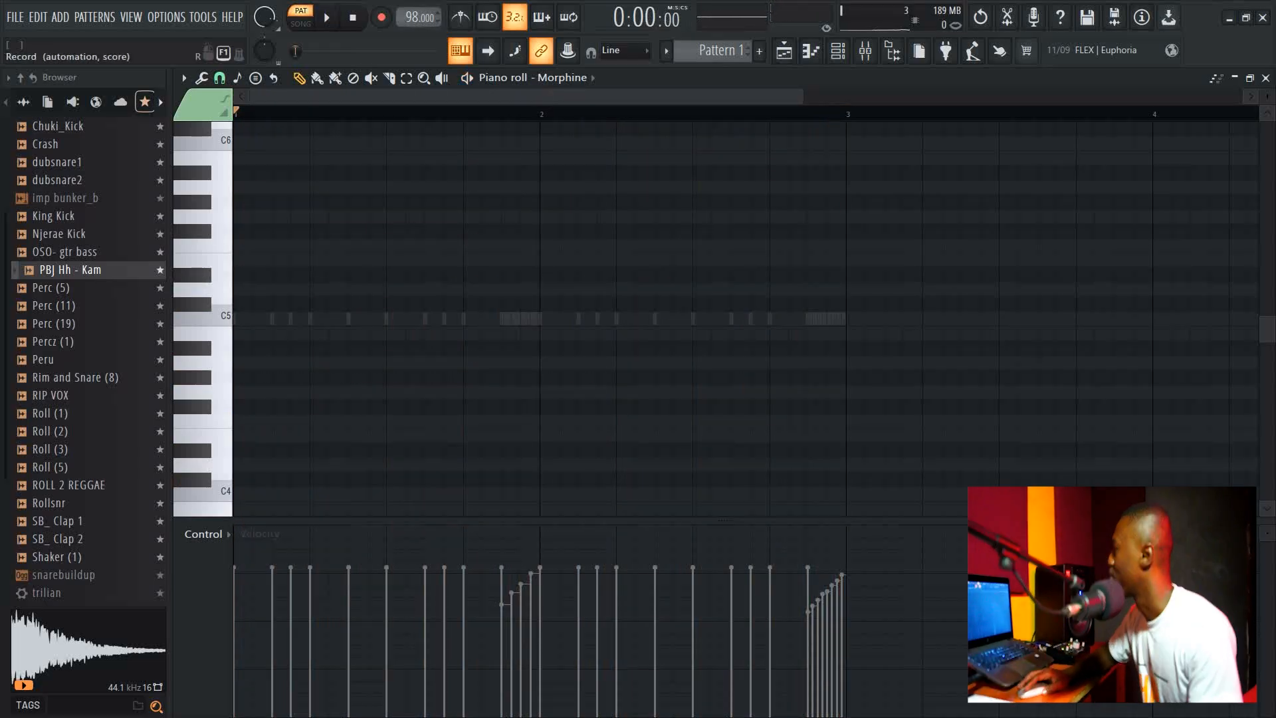
Save the project and try recording with the Everything option.
{"action": "key", "text": "ctrl+s"}
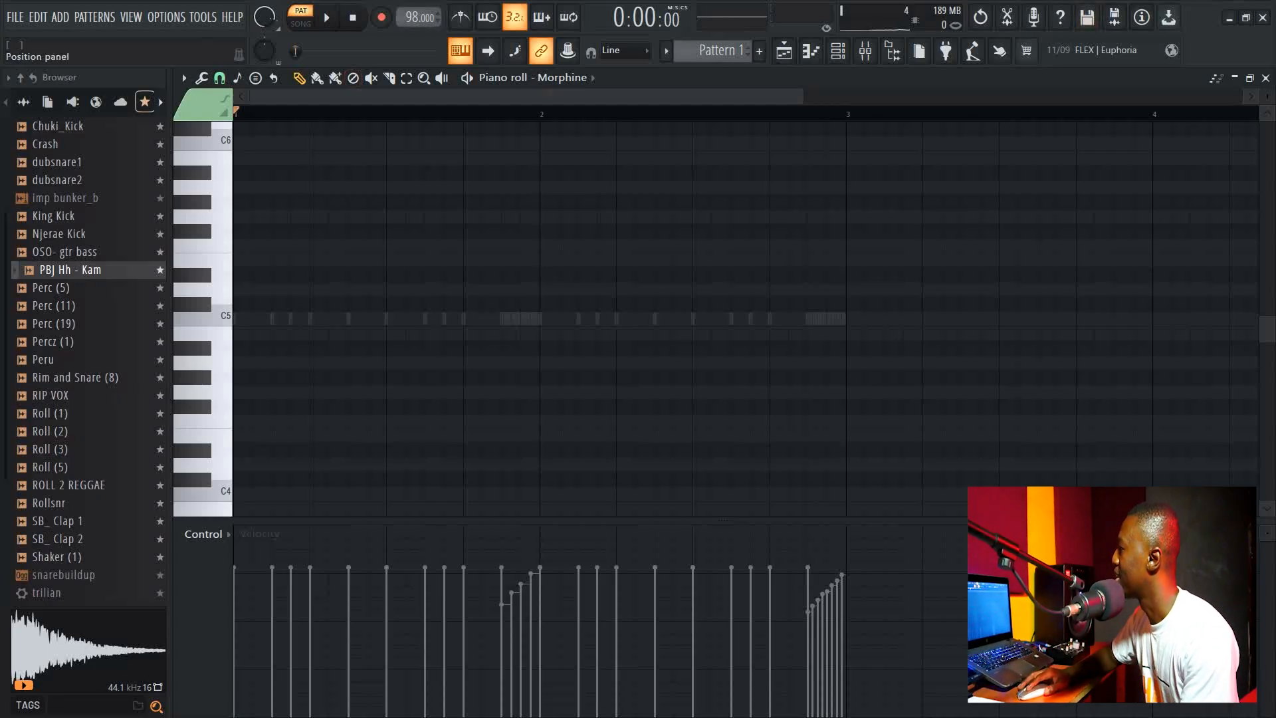
{"action": "left_click", "coordinate": [381, 17]}
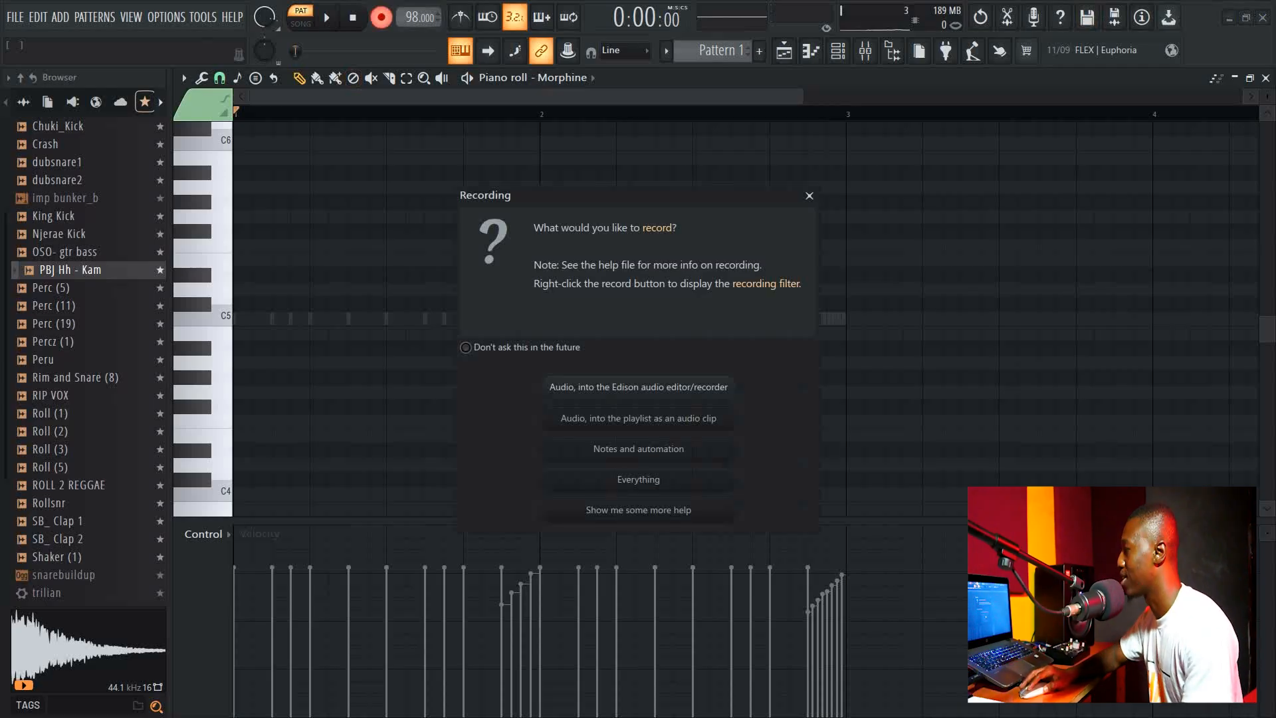
{"action": "left_click", "coordinate": [604, 479]}
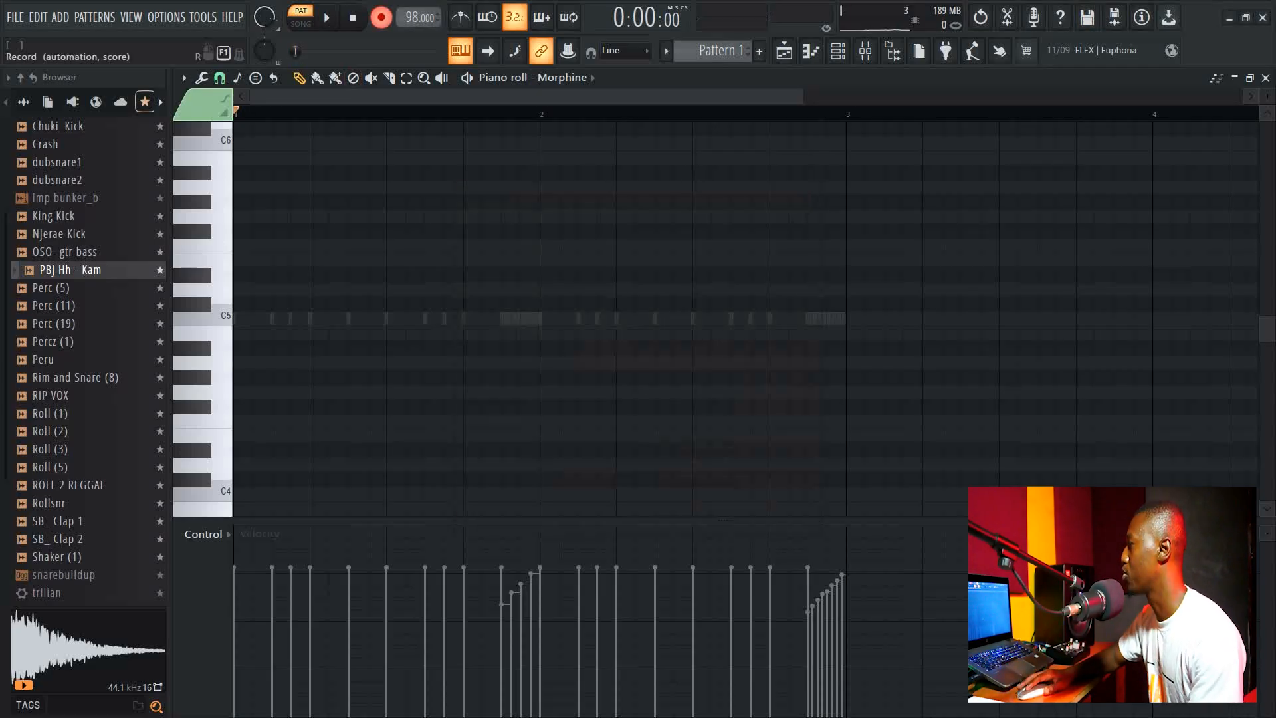
{"action": "key", "text": "space"}
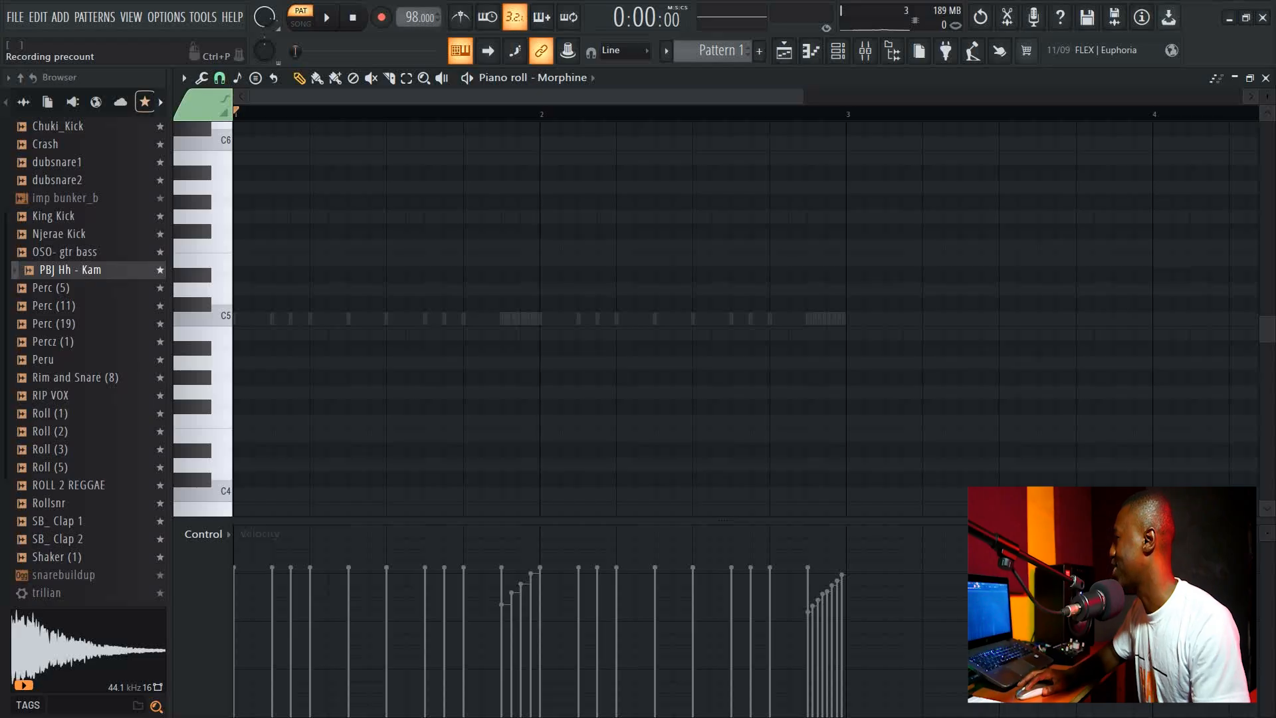
Record a melody into the Morphine piano roll with notes and automation recording, then stop and disarm recording.
{"action": "left_click", "coordinate": [380, 17]}
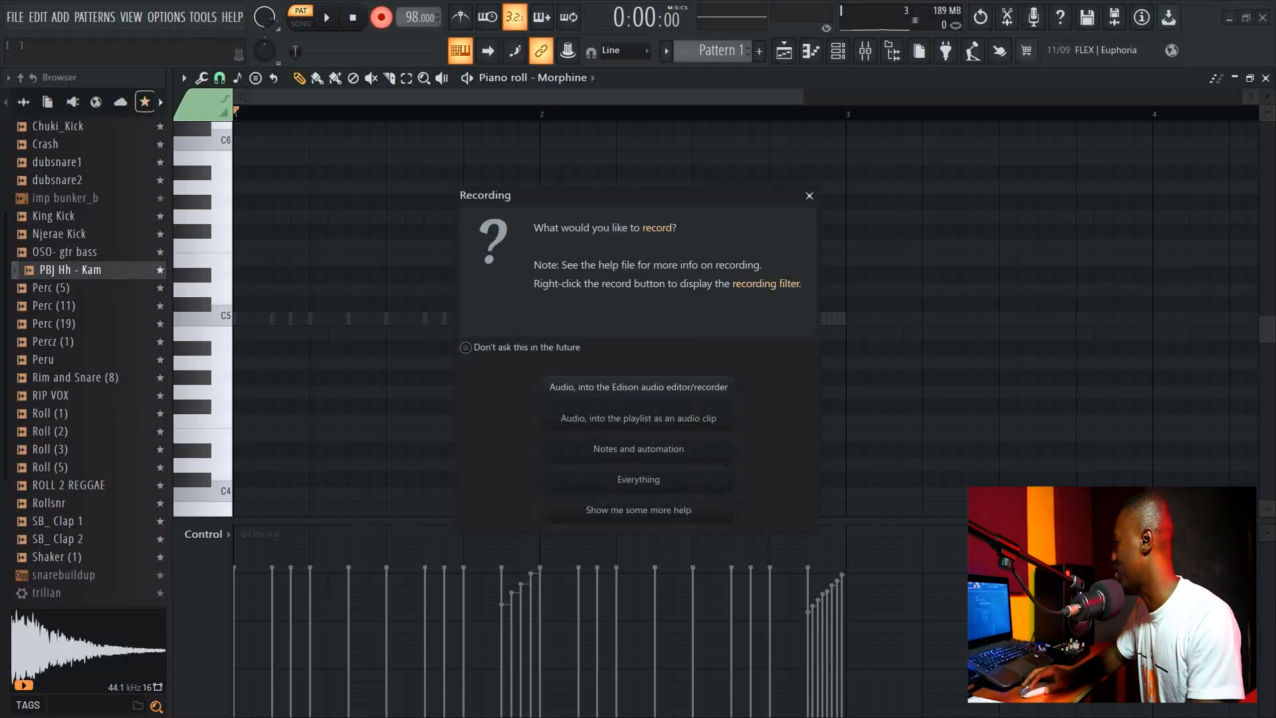
{"action": "left_click", "coordinate": [638, 449]}
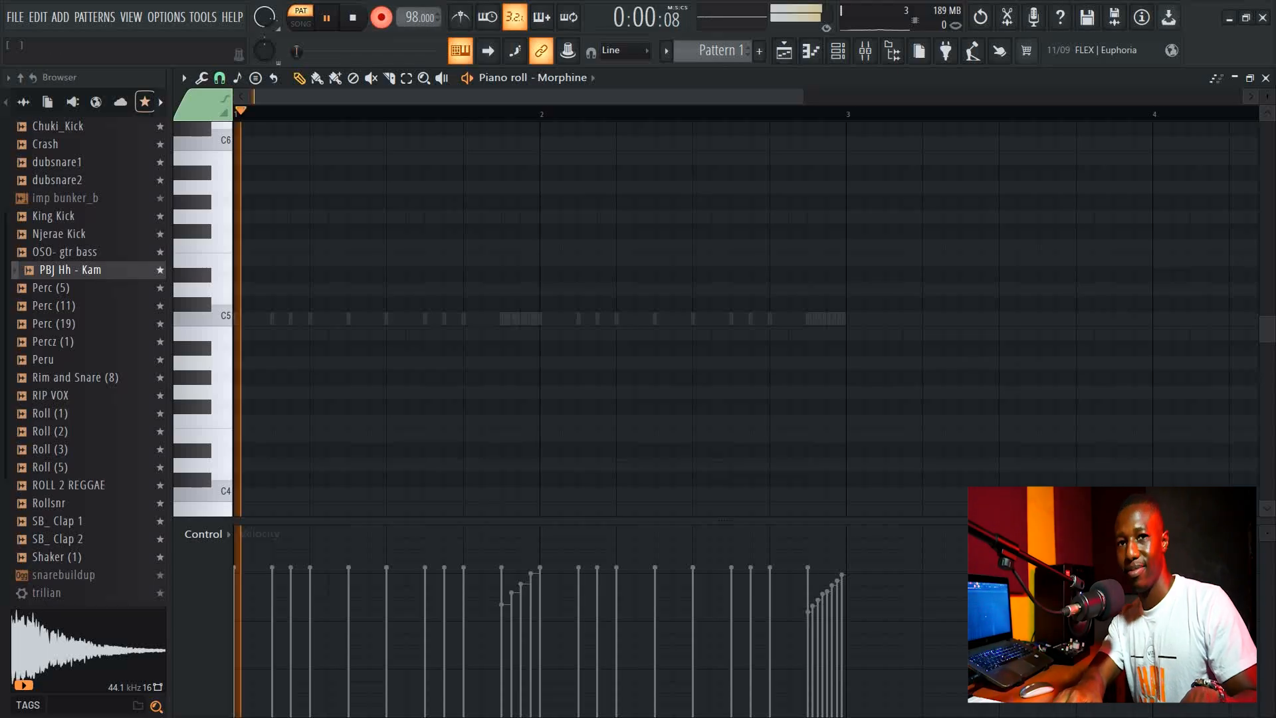
{"action": "key", "text": "space"}
{"action": "key", "text": "space"}
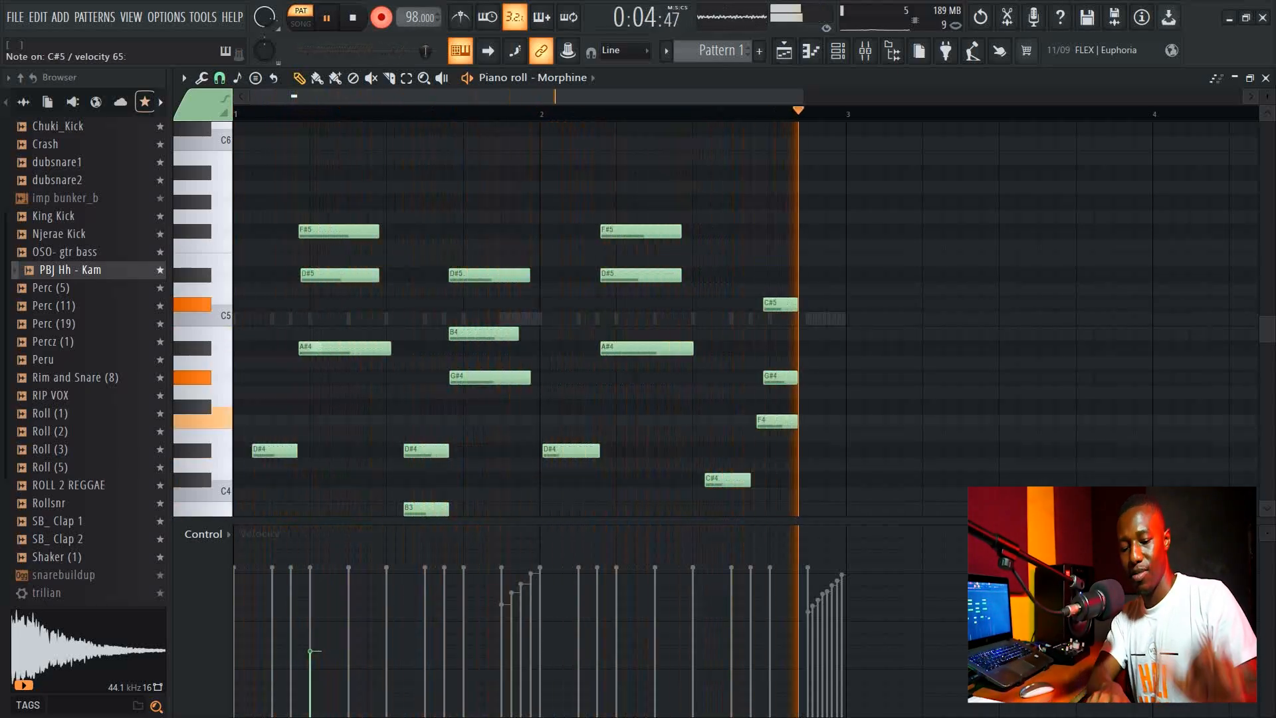
{"action": "key", "text": "space"}
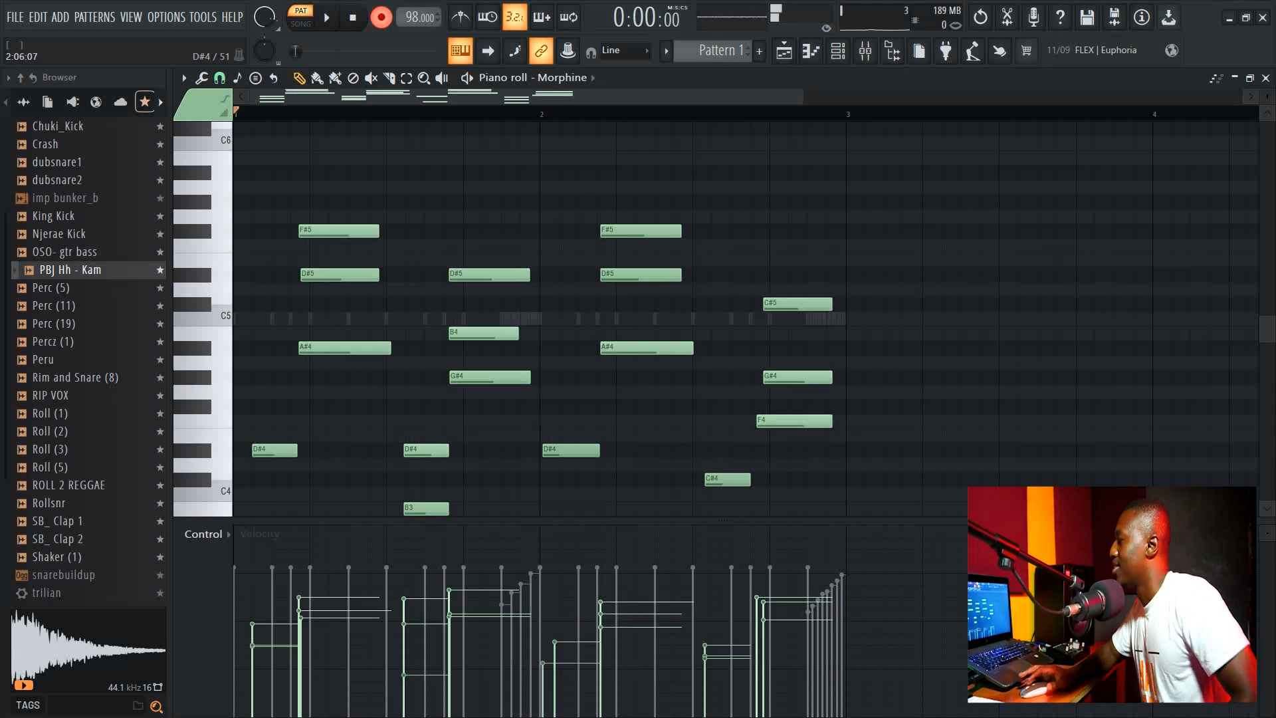
{"action": "left_click", "coordinate": [381, 17]}
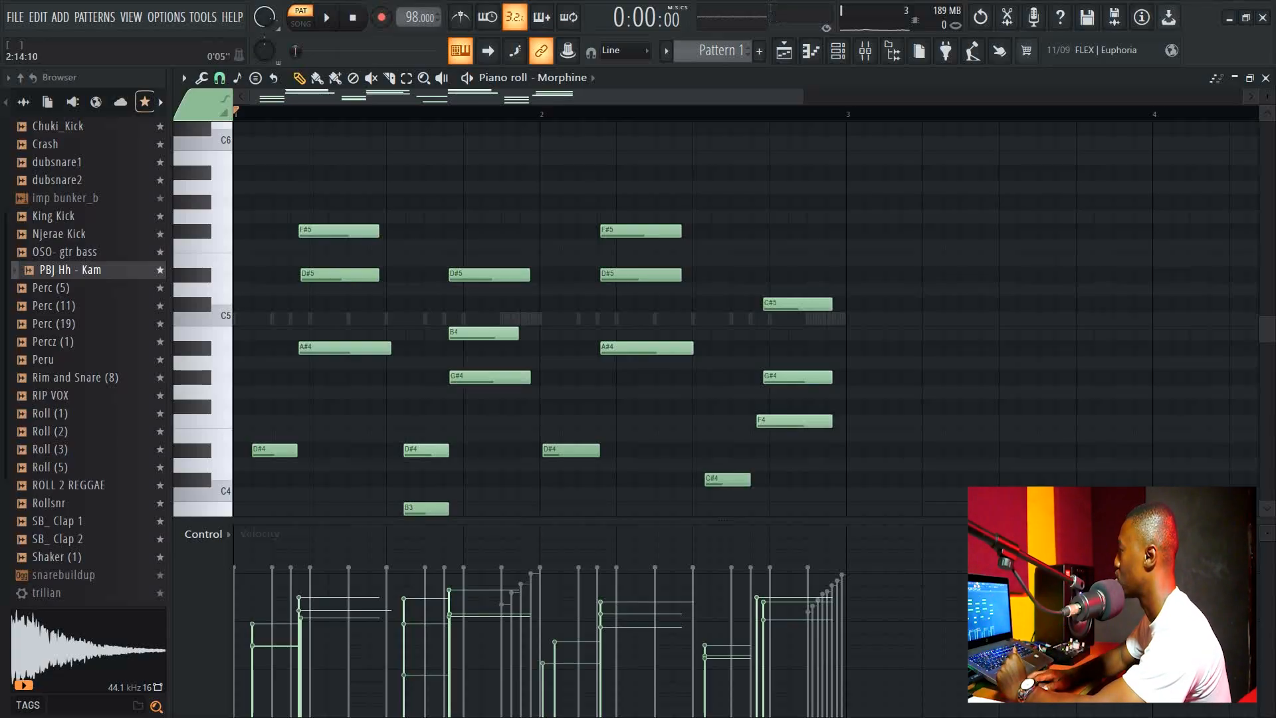
Select all recorded notes, quantize them, and deselect.
{"action": "scroll", "coordinate": [744, 306], "scroll_direction": "up", "scroll_amount": 3}
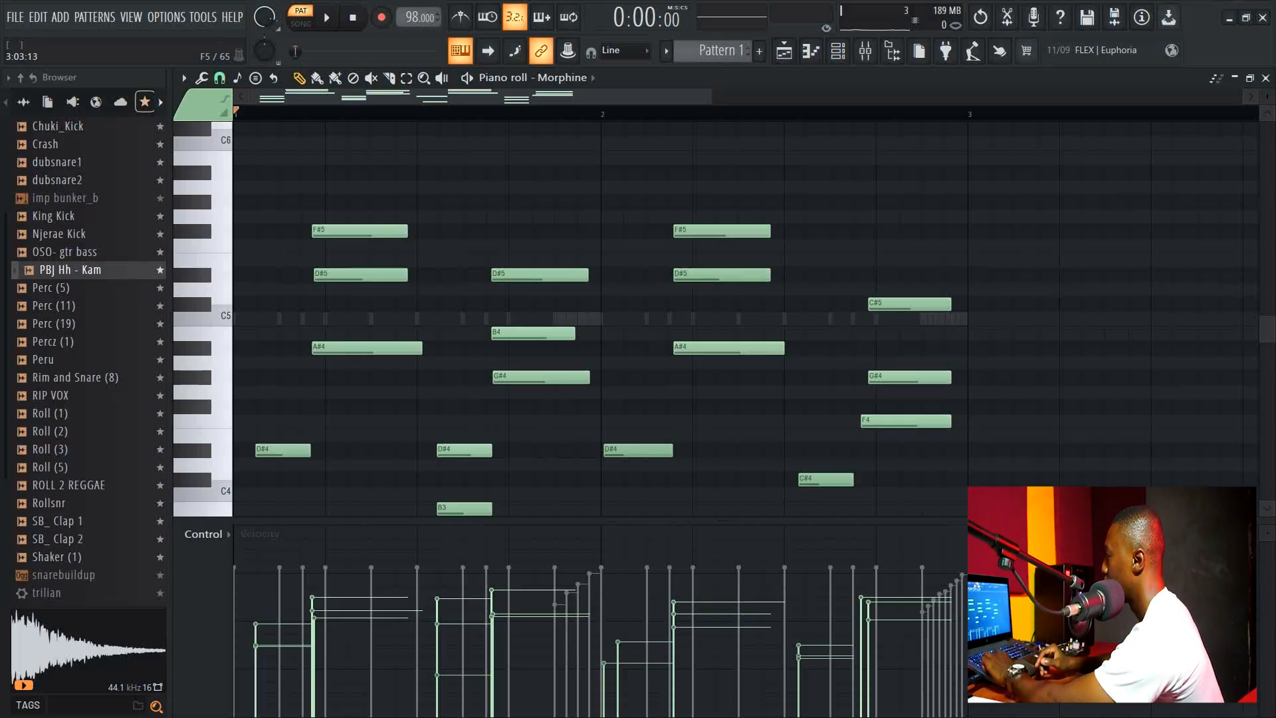
{"action": "key", "text": "ctrl+a"}
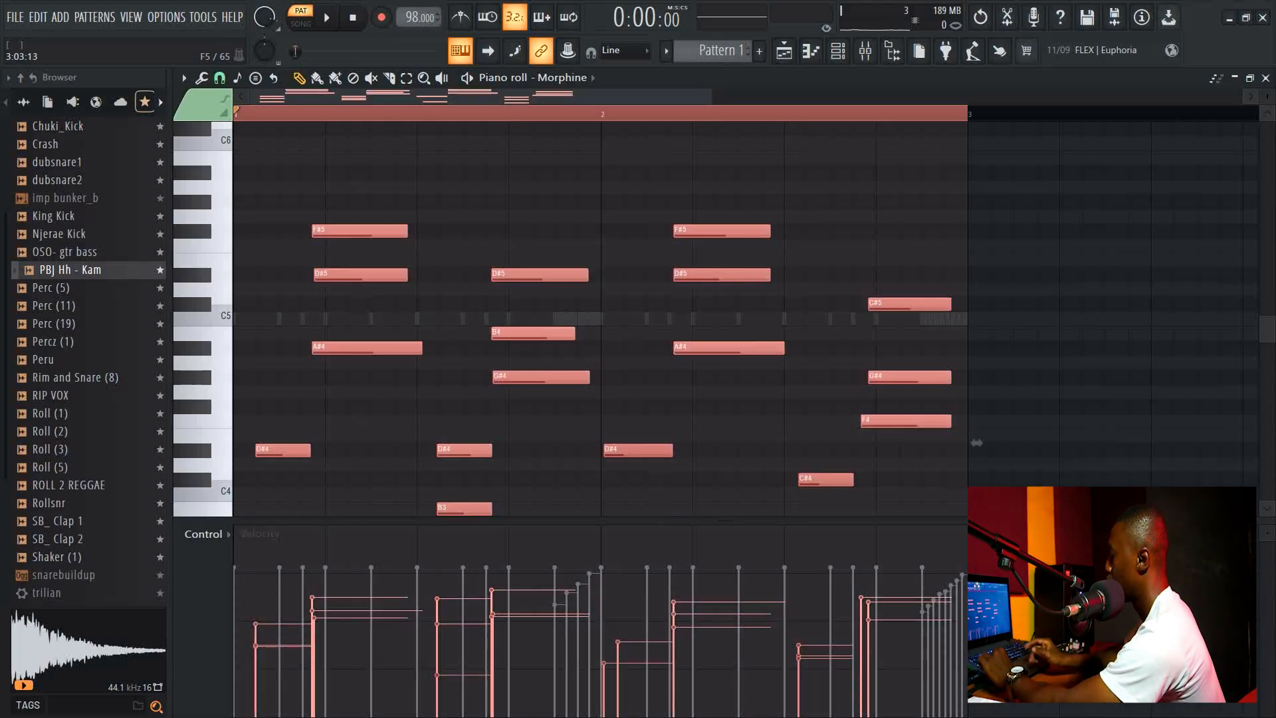
{"action": "key", "text": "ctrl+q"}
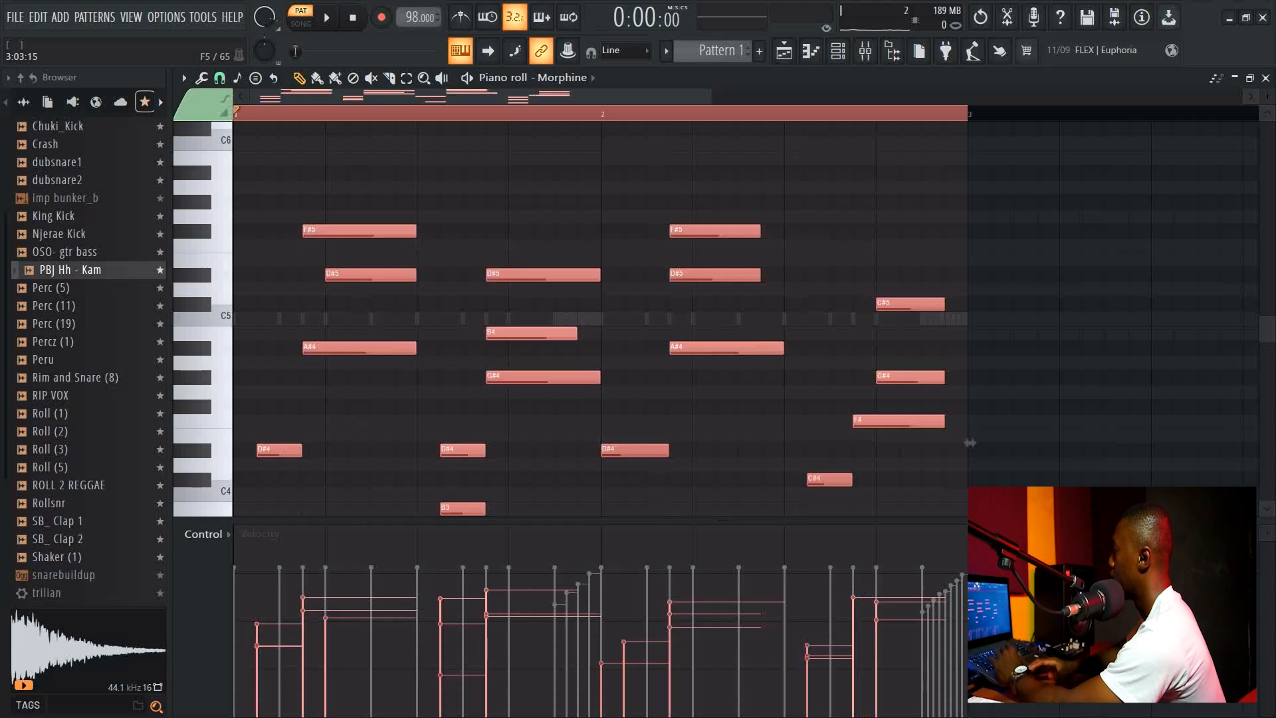
{"action": "key", "text": "ctrl+d"}
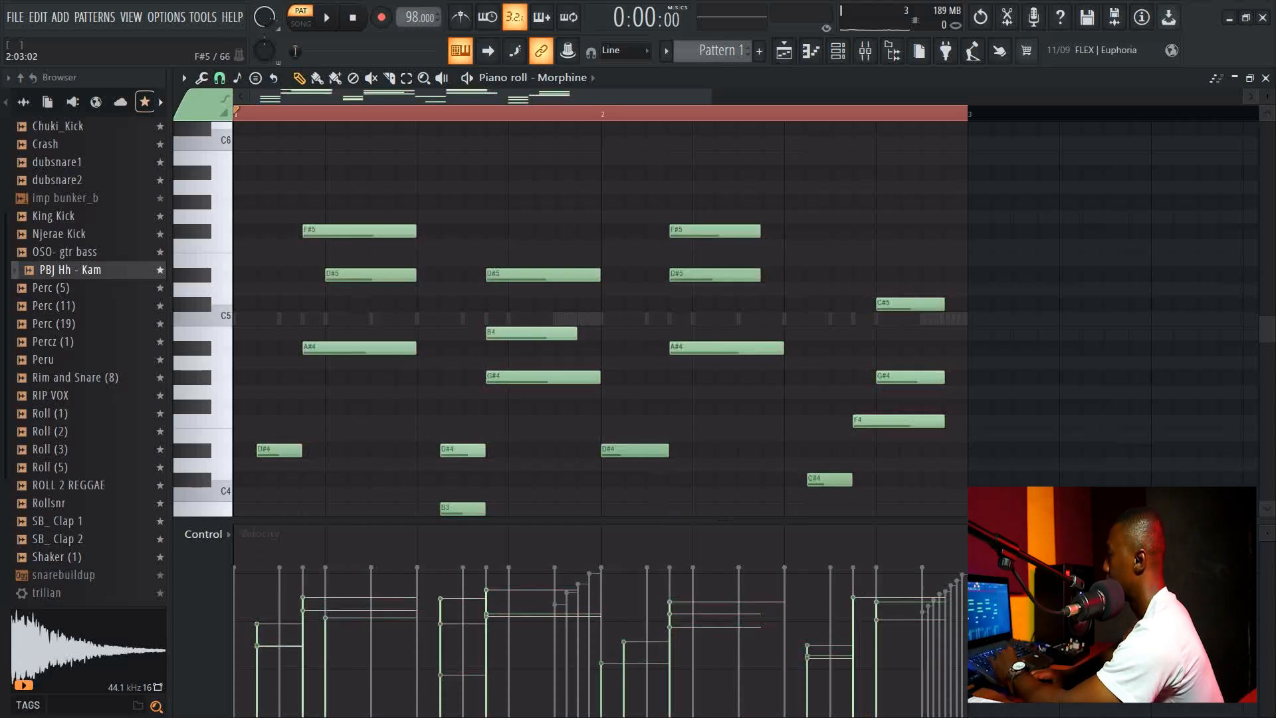
Move the first F#5 and A#4 notes later to line up with the D#5 note, then play the pattern.
{"action": "left_click_drag", "start_coordinate": [359, 230], "coordinate": [382, 231]}
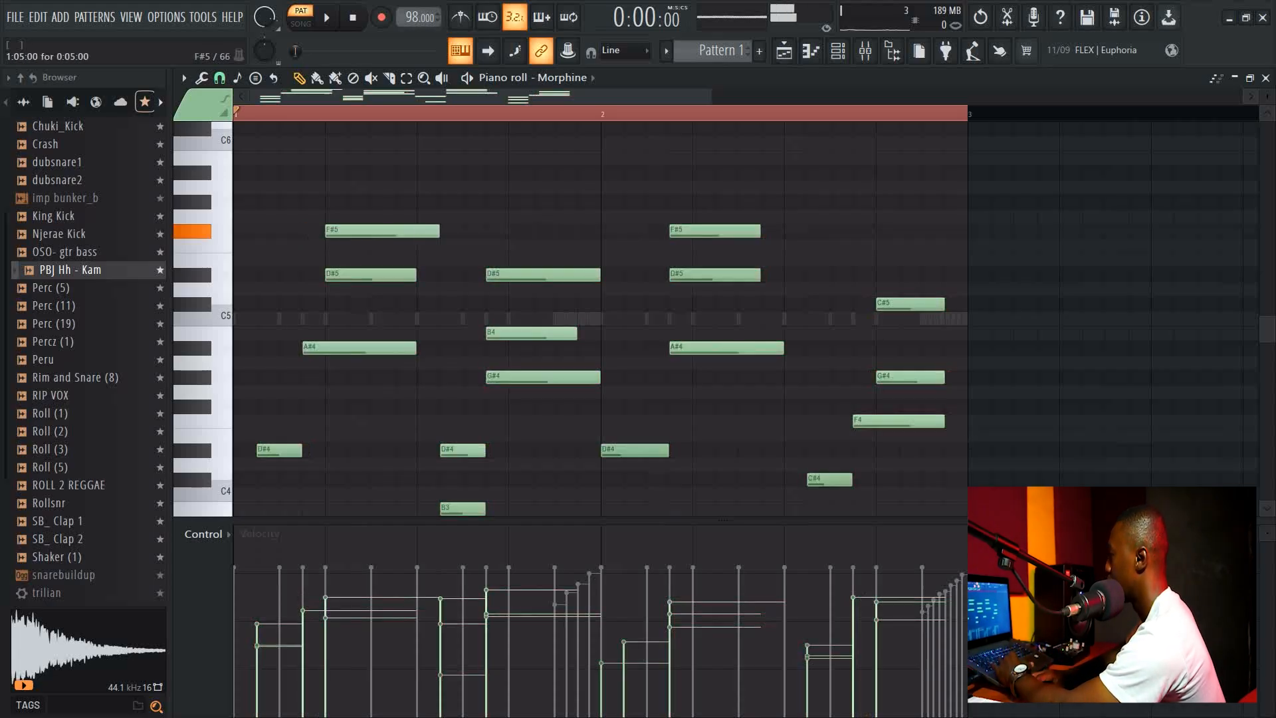
{"action": "left_click_drag", "start_coordinate": [359, 348], "coordinate": [381, 347]}
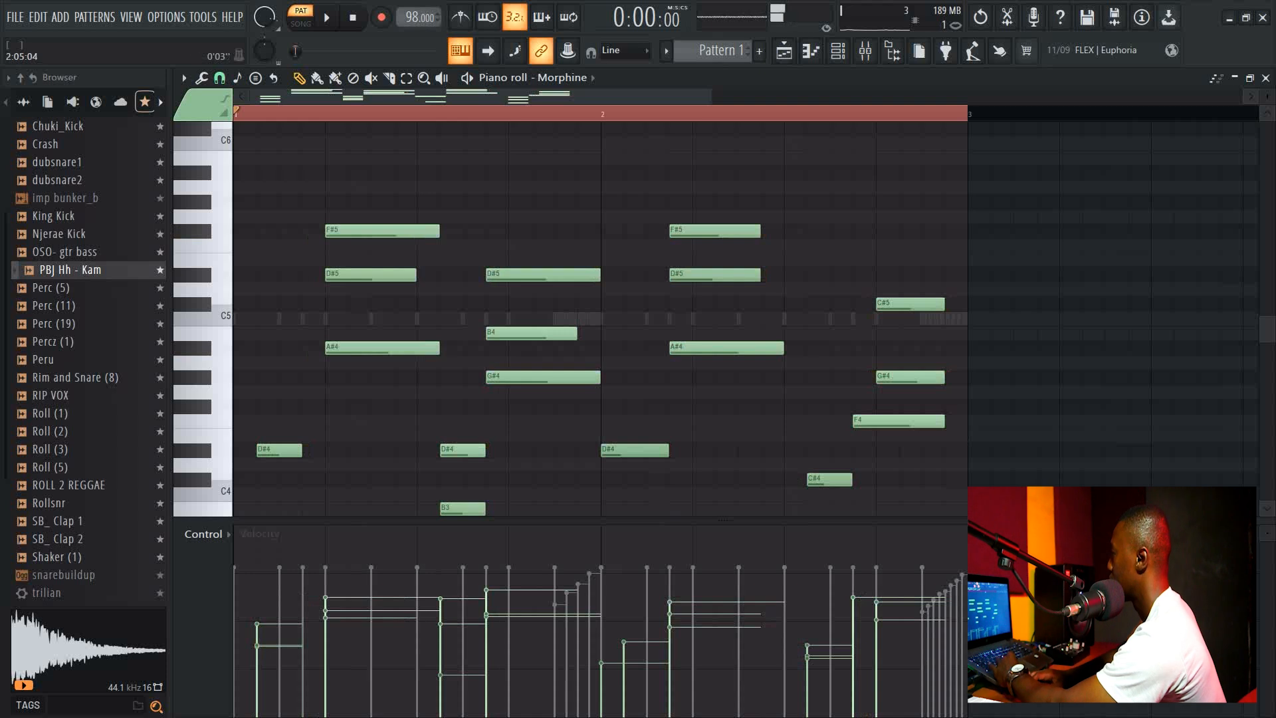
{"action": "scroll", "coordinate": [601, 312], "scroll_direction": "up", "scroll_amount": 1}
{"action": "scroll", "coordinate": [601, 313], "scroll_direction": "down", "scroll_amount": 5}
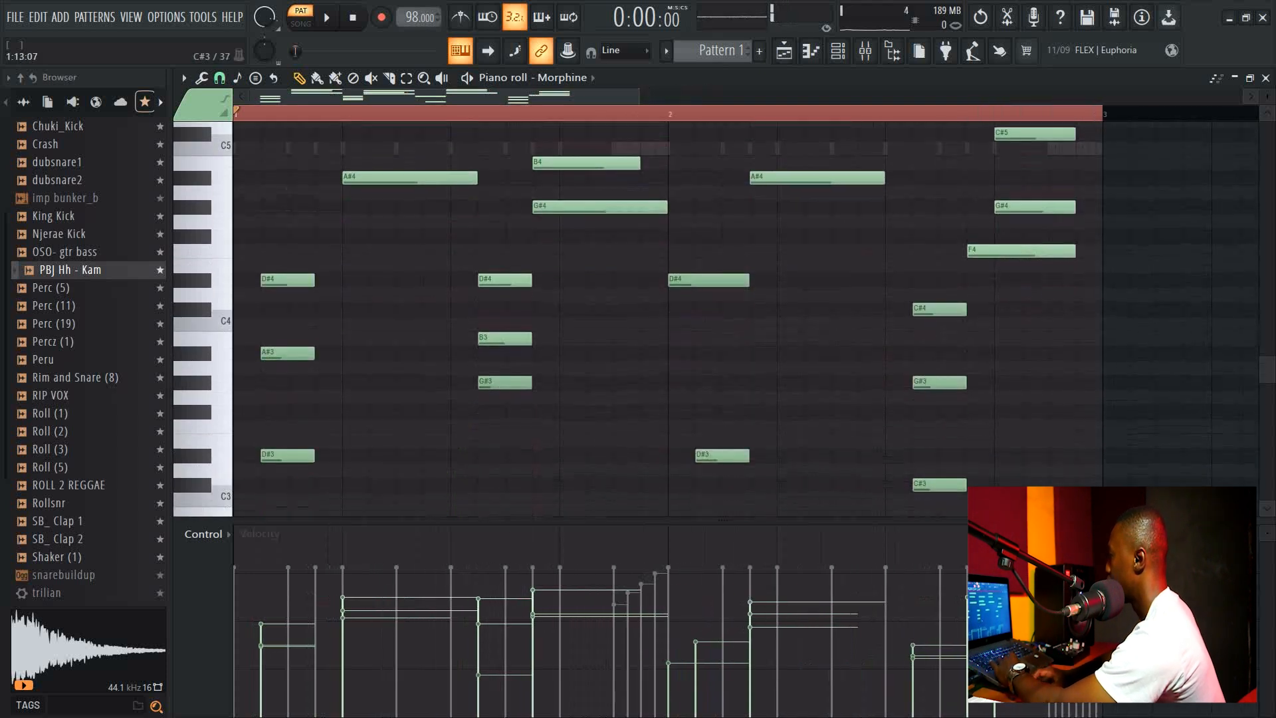
{"action": "scroll", "coordinate": [601, 313], "scroll_direction": "up", "scroll_amount": 3}
{"action": "key", "text": "space"}
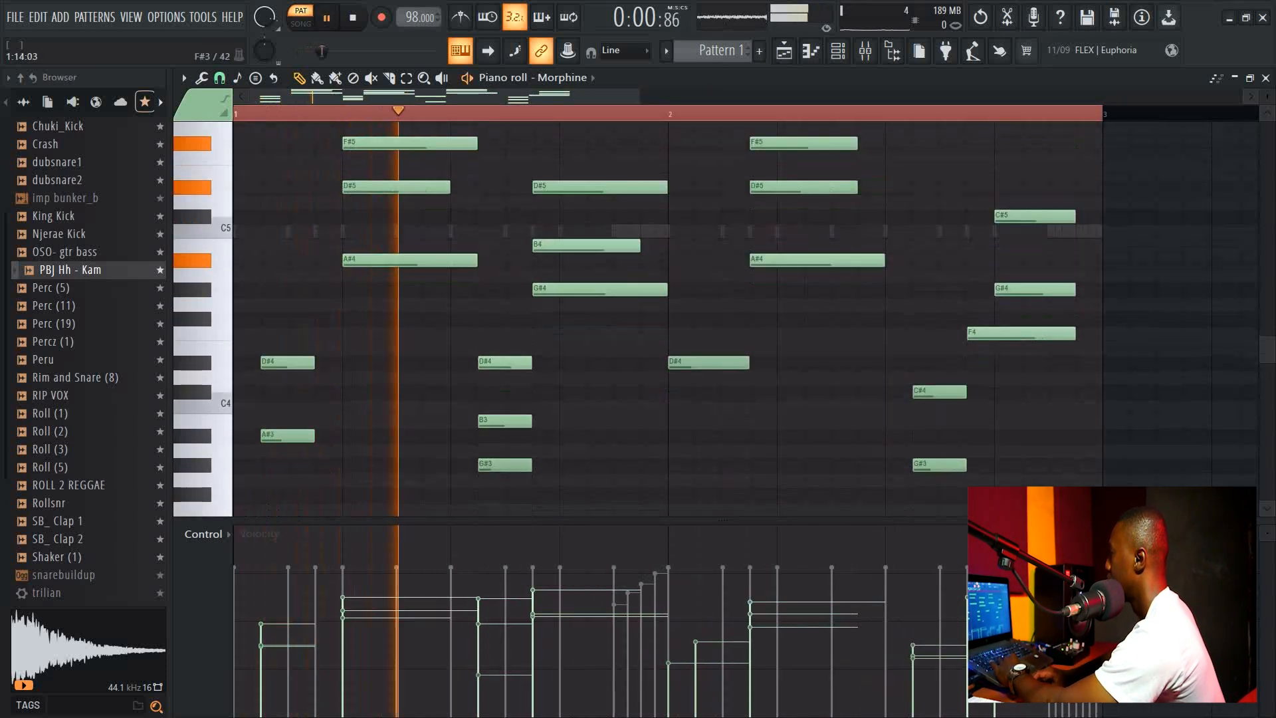
Try moving the first low D#4, A#3 and D#3 notes, then undo the move.
{"action": "scroll", "coordinate": [602, 312], "scroll_direction": "down", "scroll_amount": 4}
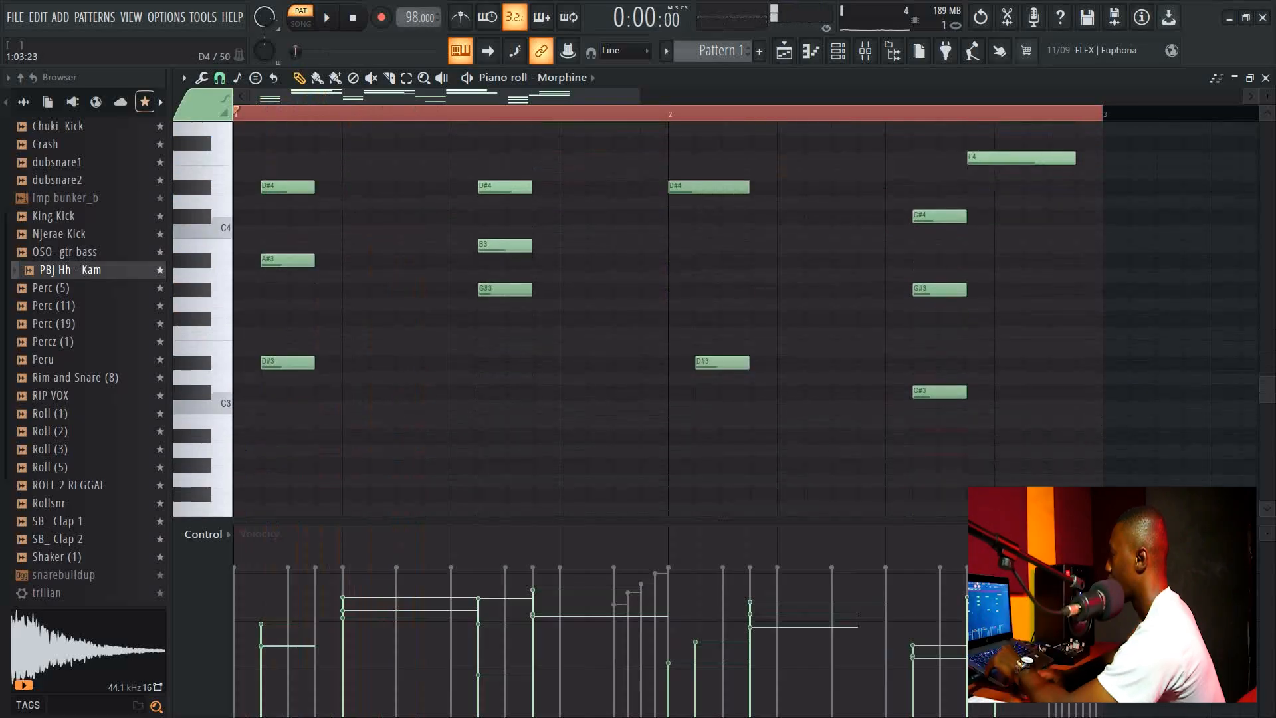
{"action": "left_click_drag", "start_coordinate": [252, 174], "coordinate": [340, 372]}
{"action": "left_click_drag", "start_coordinate": [340, 274], "coordinate": [312, 260]}
{"action": "key", "text": "ctrl+z"}
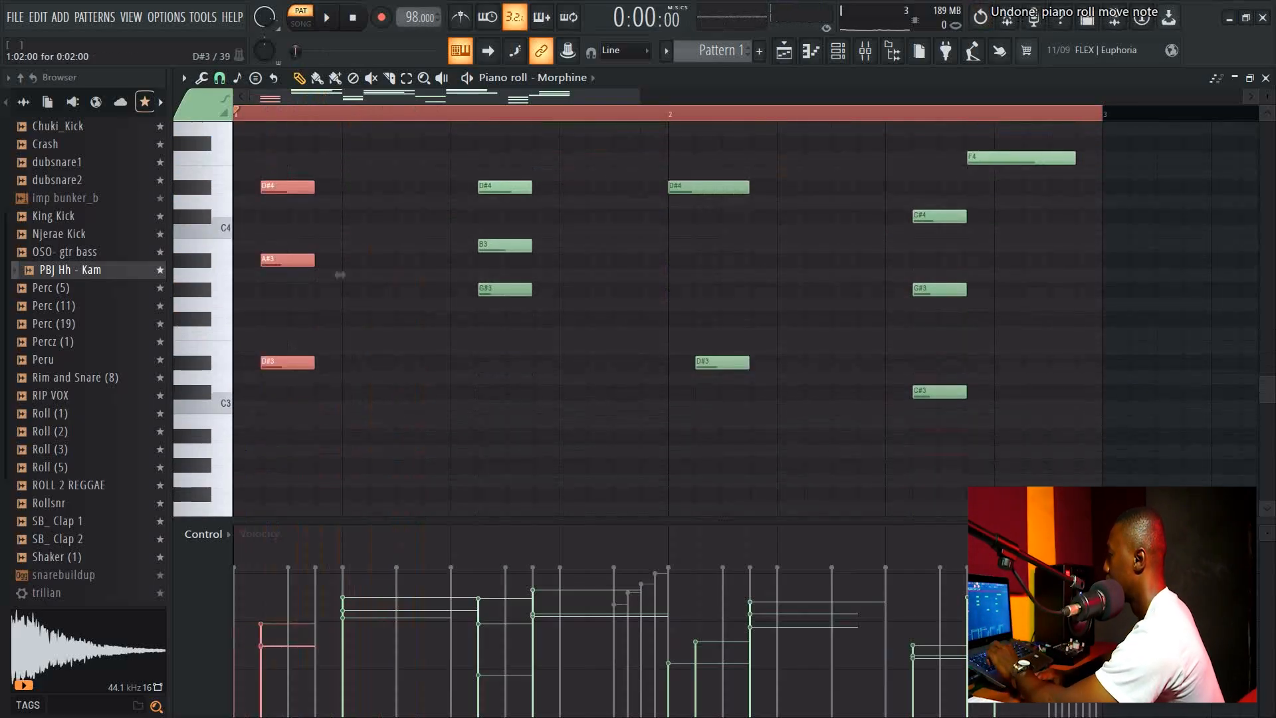
Nudge the low chord notes at beat 2 and near the end of the bar slightly earlier.
{"action": "left_click_drag", "start_coordinate": [520, 341], "coordinate": [504, 185]}
{"action": "key", "text": "shift+Left"}
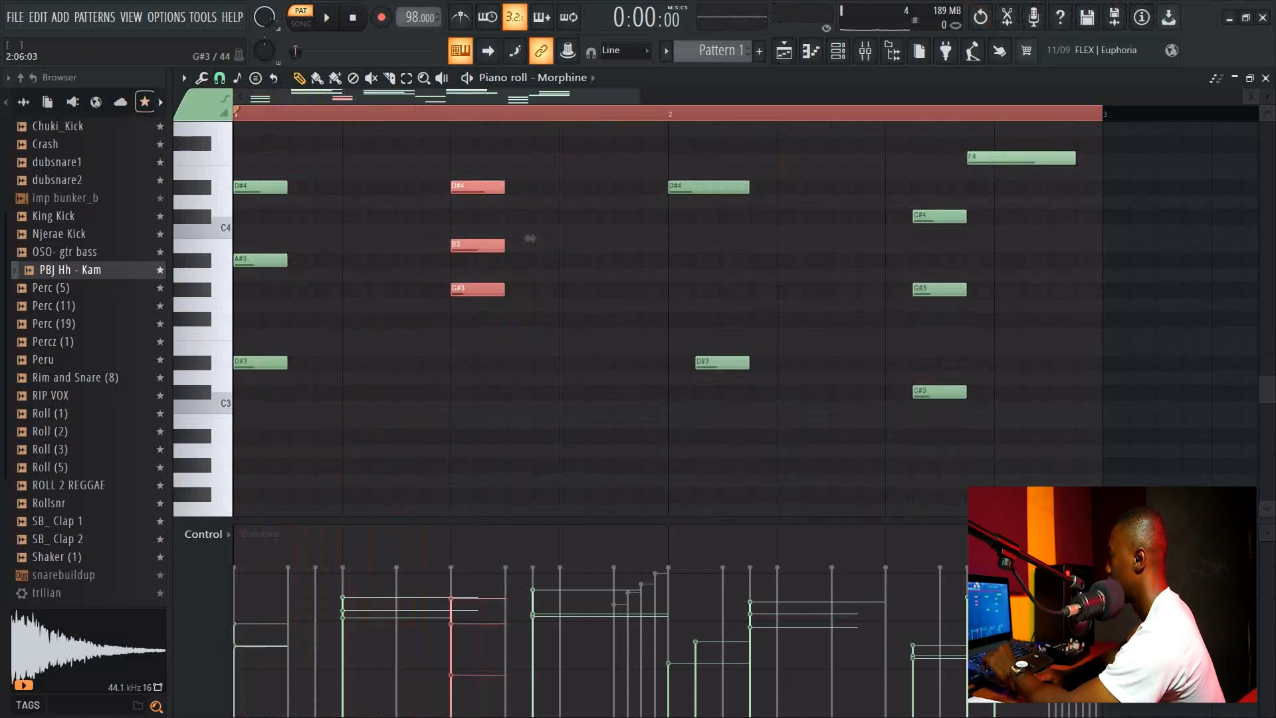
{"action": "left_click_drag", "start_coordinate": [931, 429], "coordinate": [931, 208]}
{"action": "key", "text": "shift+Left"}
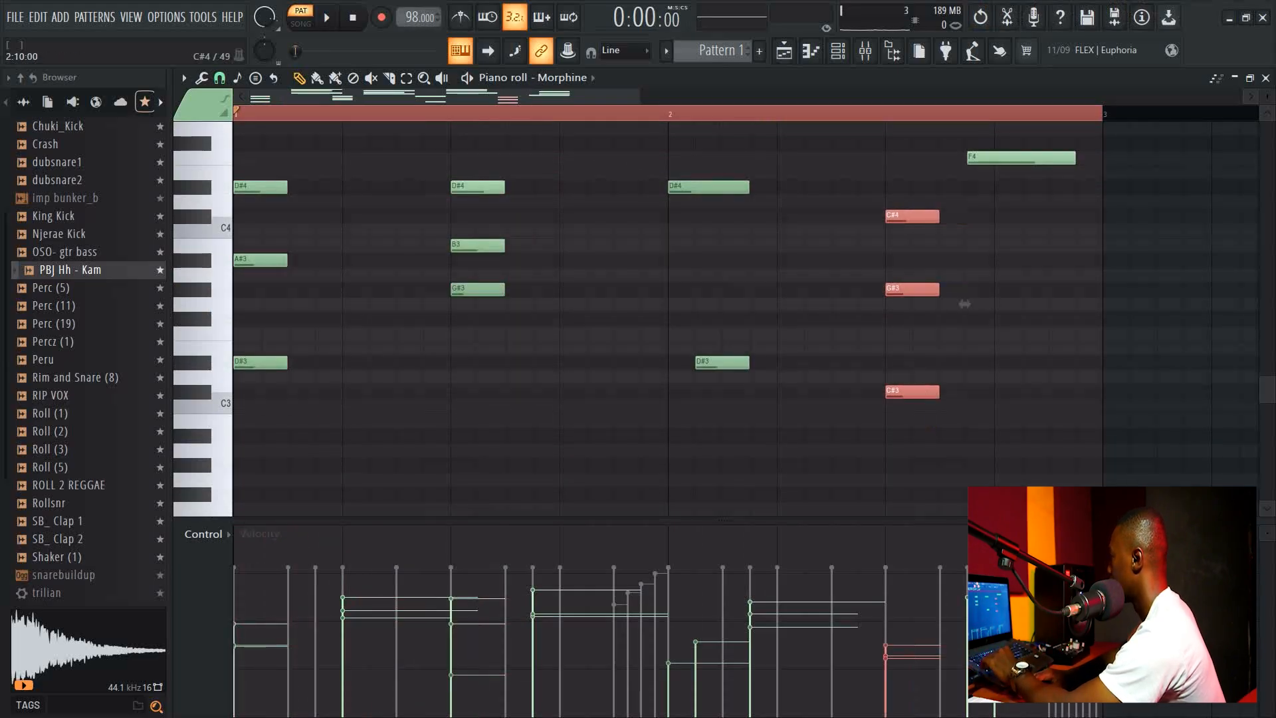
Shift the beat-2 D#3 note slightly earlier and add an A#3 note at the start of beat 2.
{"action": "left_click", "coordinate": [958, 421], "text": "ctrl"}
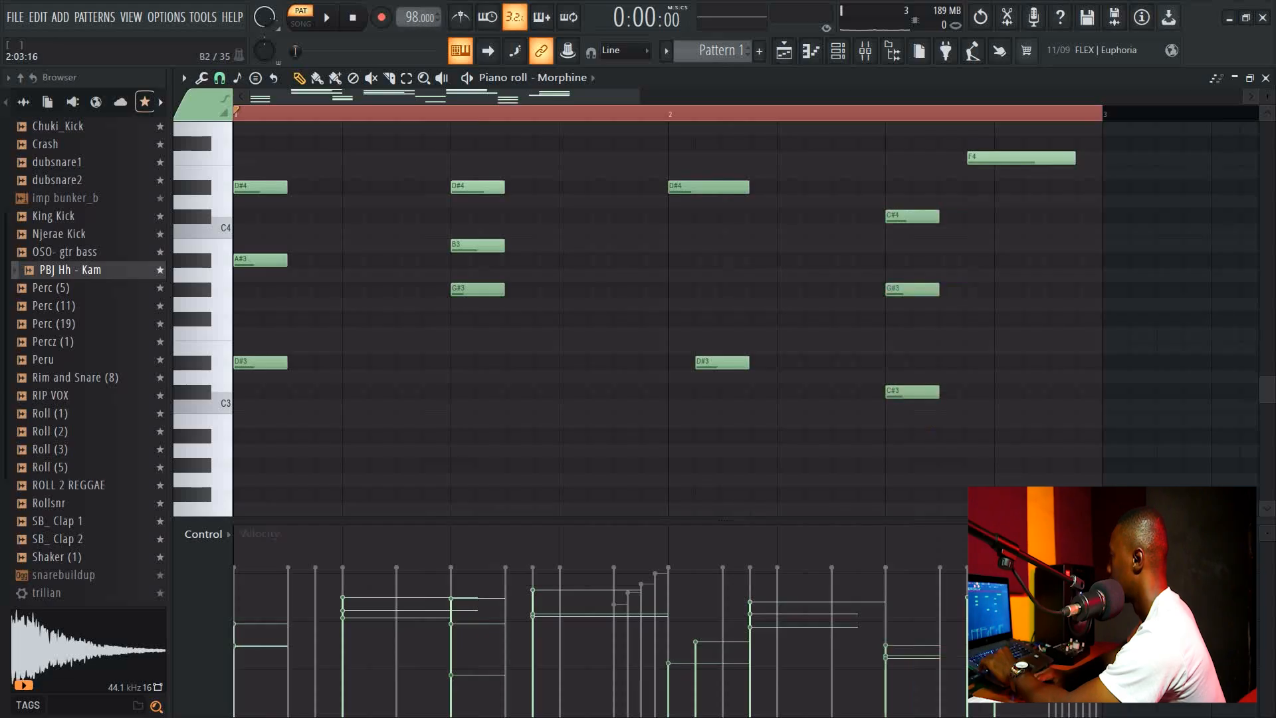
{"action": "left_click_drag", "start_coordinate": [730, 363], "coordinate": [703, 363]}
{"action": "left_click_drag", "start_coordinate": [683, 290], "coordinate": [684, 260]}
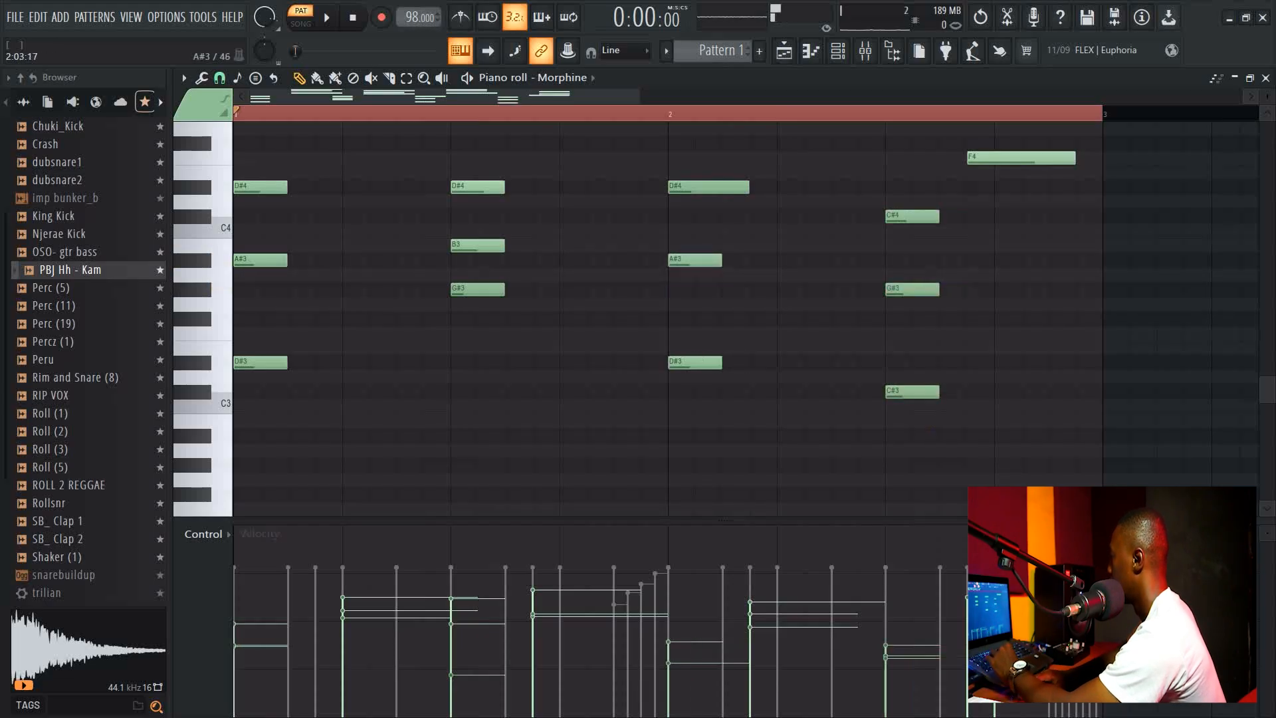
Scroll up through the melody and play the pattern back to review the chords.
{"action": "scroll", "coordinate": [683, 266], "scroll_direction": "up", "scroll_amount": 2}
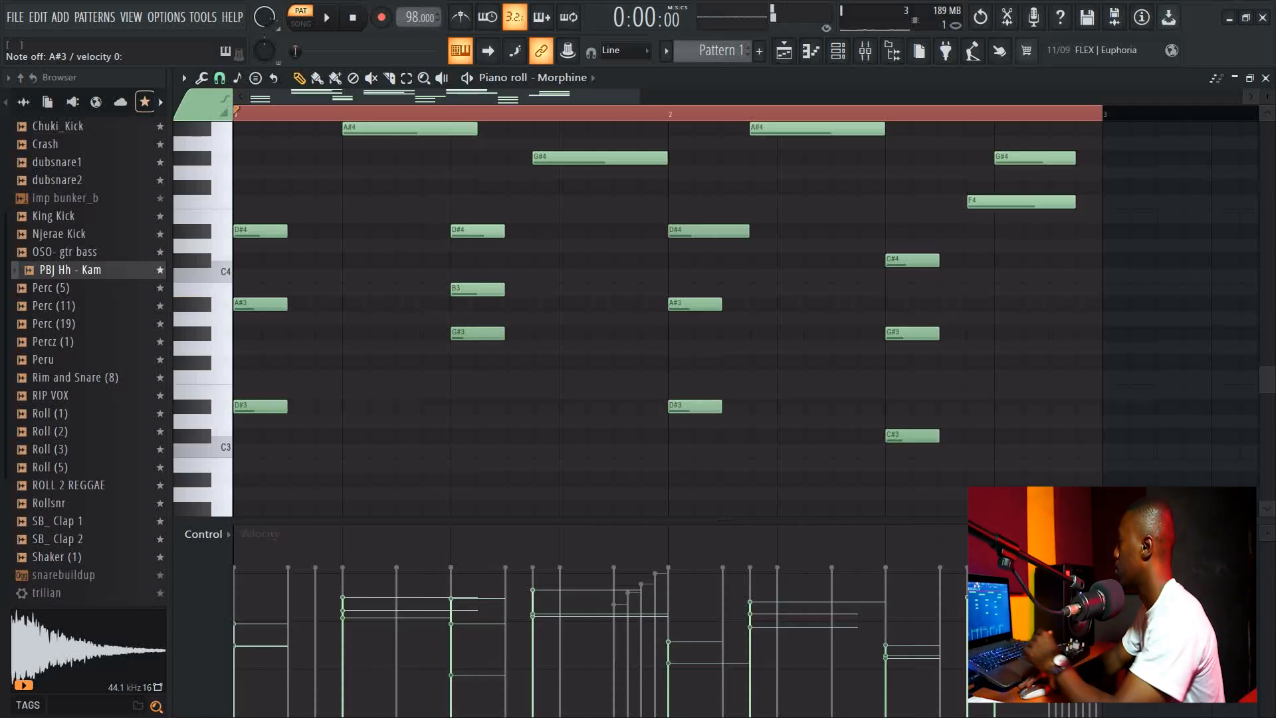
{"action": "scroll", "coordinate": [792, 406], "scroll_direction": "up", "scroll_amount": 1}
{"action": "key", "text": "space"}
{"action": "key", "text": "space"}
{"action": "scroll", "coordinate": [792, 407], "scroll_direction": "up", "scroll_amount": 1}
{"action": "scroll", "coordinate": [792, 406], "scroll_direction": "up", "scroll_amount": 2}
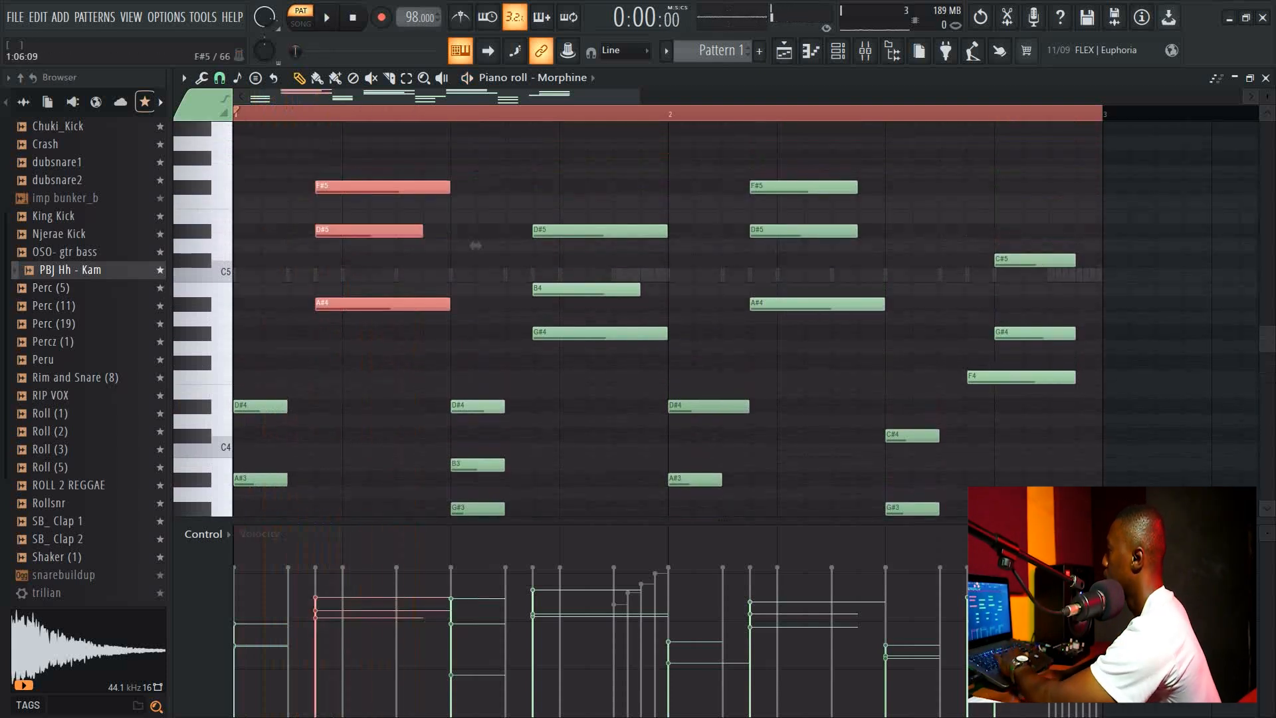
{"action": "key", "text": "space"}
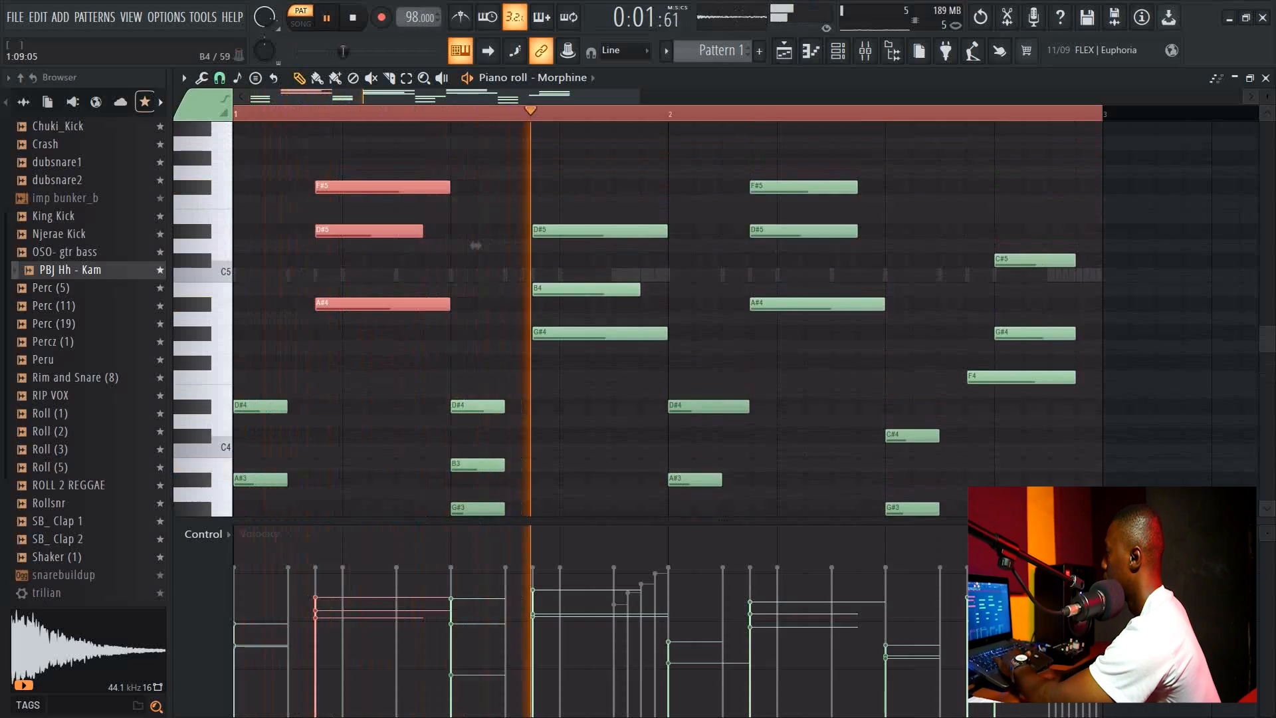
{"action": "key", "text": "space"}
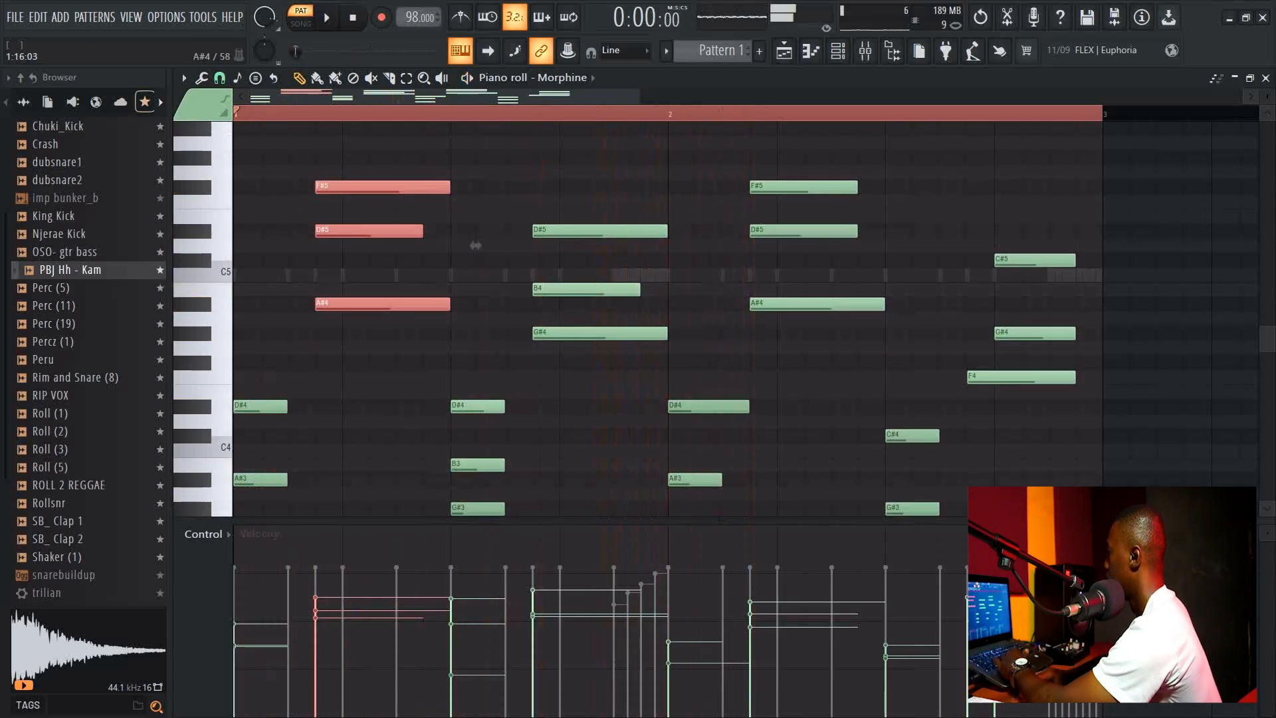
Move the final G#4 and C#5 notes earlier to line up with the F4 note, then play the pattern.
{"action": "scroll", "coordinate": [476, 245], "scroll_direction": "down", "scroll_amount": 3}
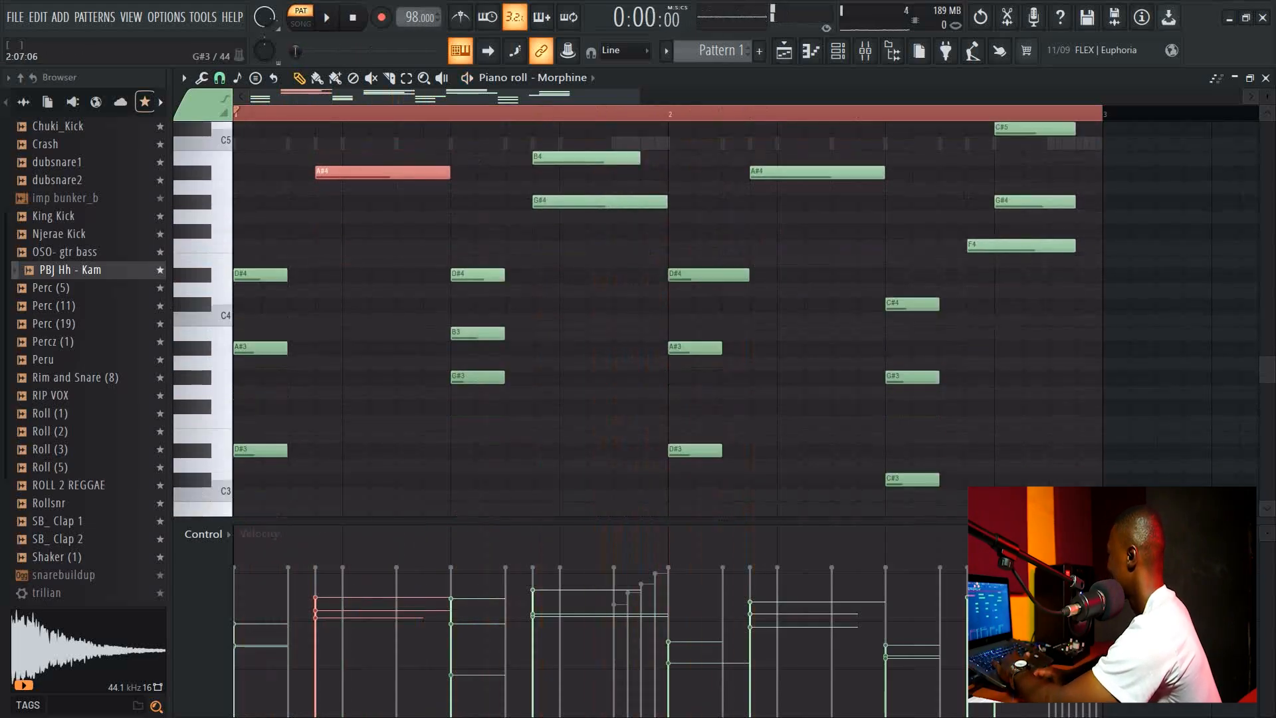
{"action": "scroll", "coordinate": [475, 157], "scroll_direction": "up", "scroll_amount": 1}
{"action": "left_click_drag", "start_coordinate": [1036, 246], "coordinate": [1011, 245]}
{"action": "left_click_drag", "start_coordinate": [1021, 173], "coordinate": [996, 173]}
{"action": "key", "text": "space"}
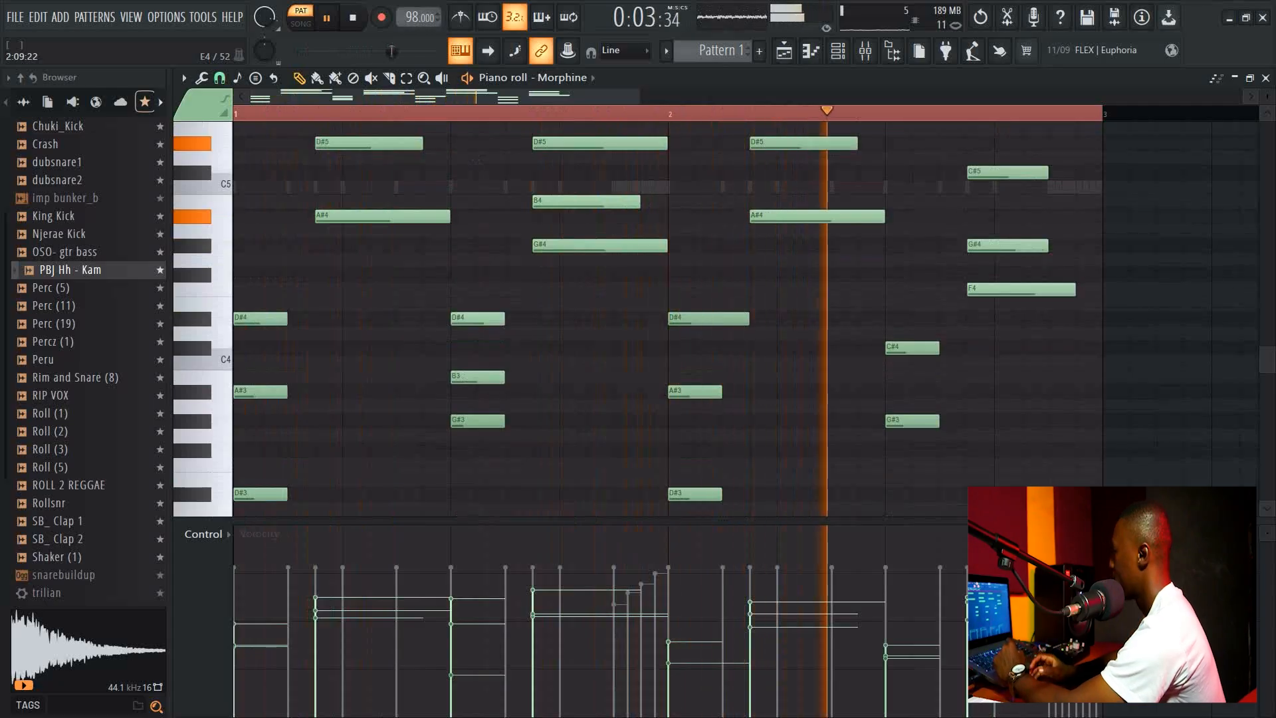
Stop playback, scroll through the piano roll and play the melody again to review it.
{"action": "scroll", "coordinate": [665, 313], "scroll_direction": "up", "scroll_amount": 1}
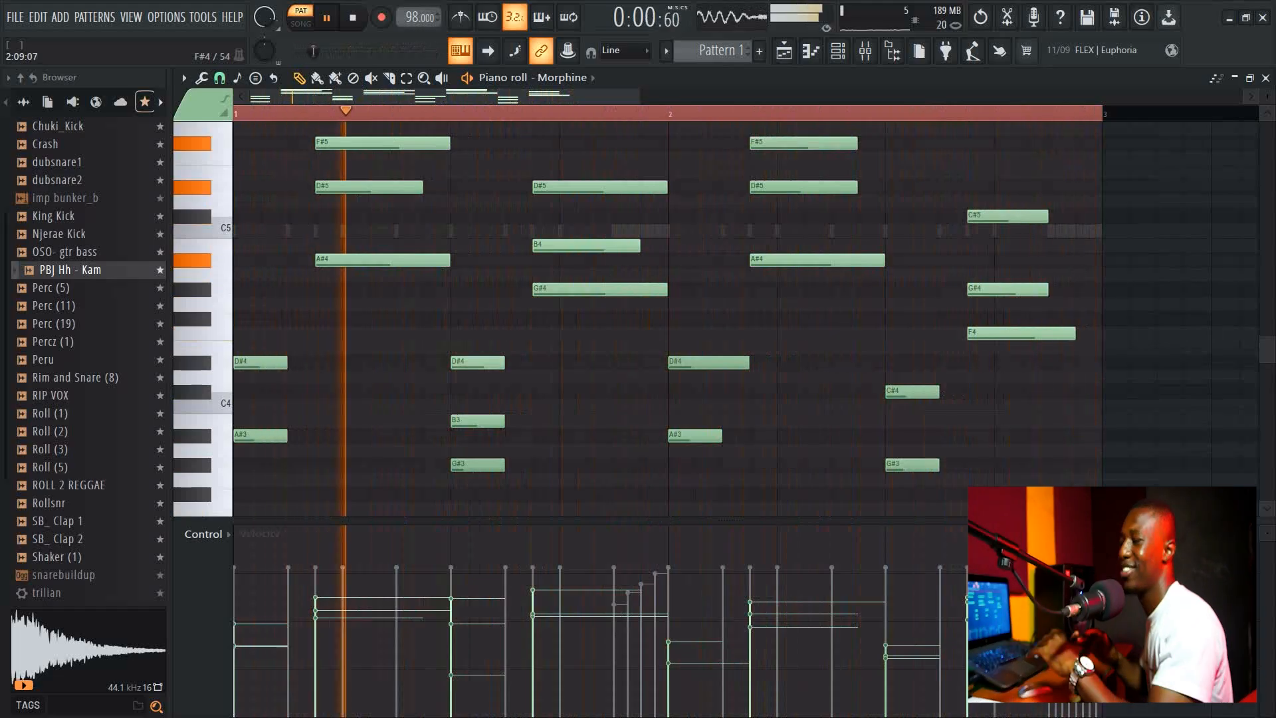
{"action": "key", "text": "space"}
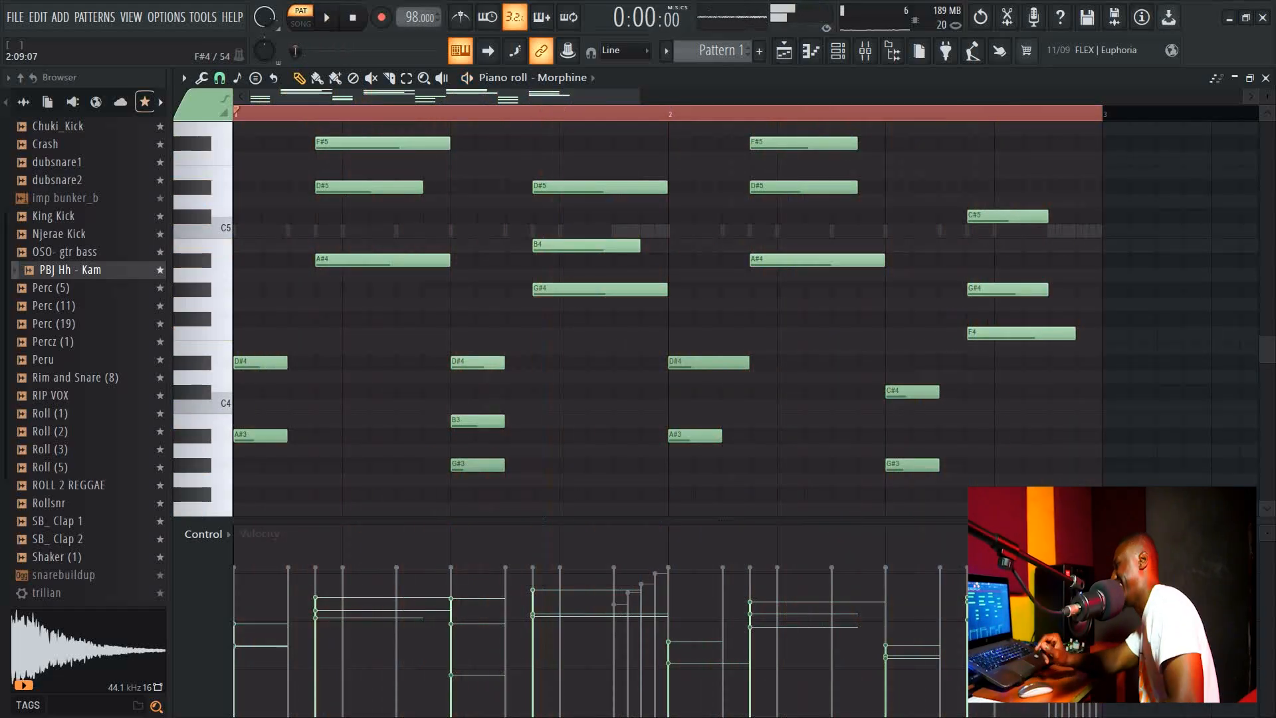
{"action": "scroll", "coordinate": [598, 313], "scroll_direction": "up", "scroll_amount": 3}
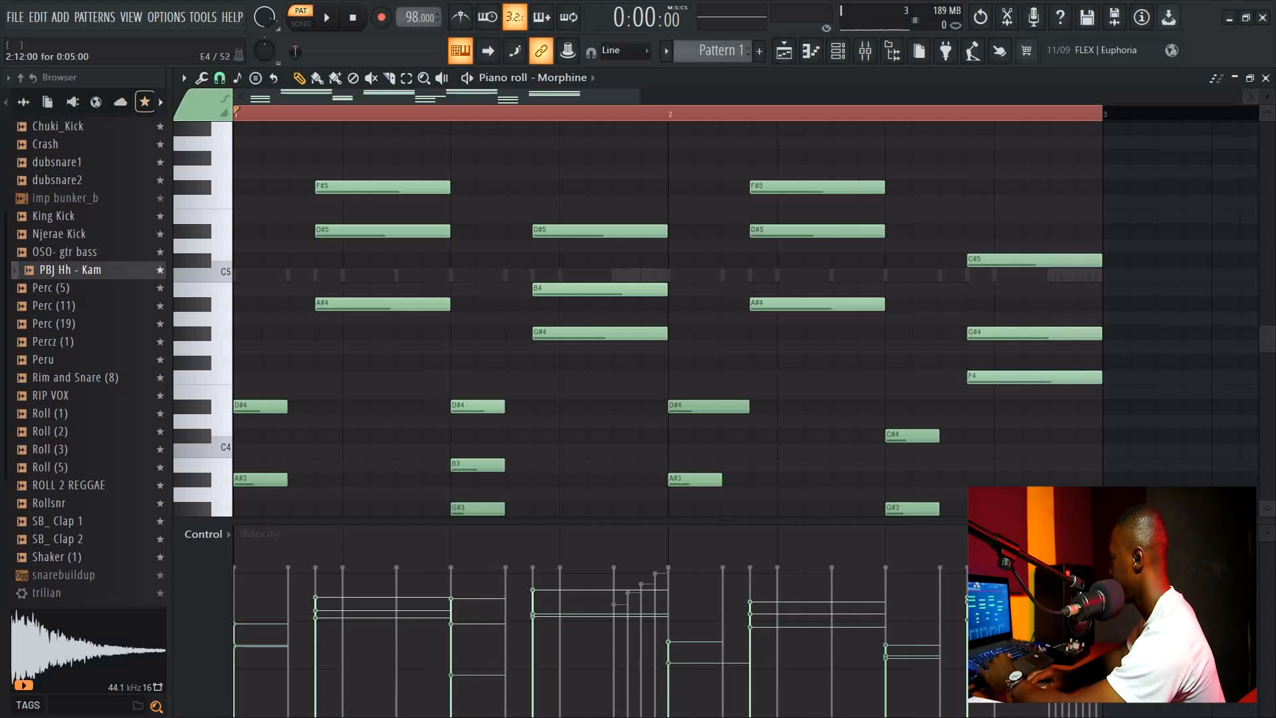
{"action": "scroll", "coordinate": [708, 398], "scroll_direction": "down", "scroll_amount": 3}
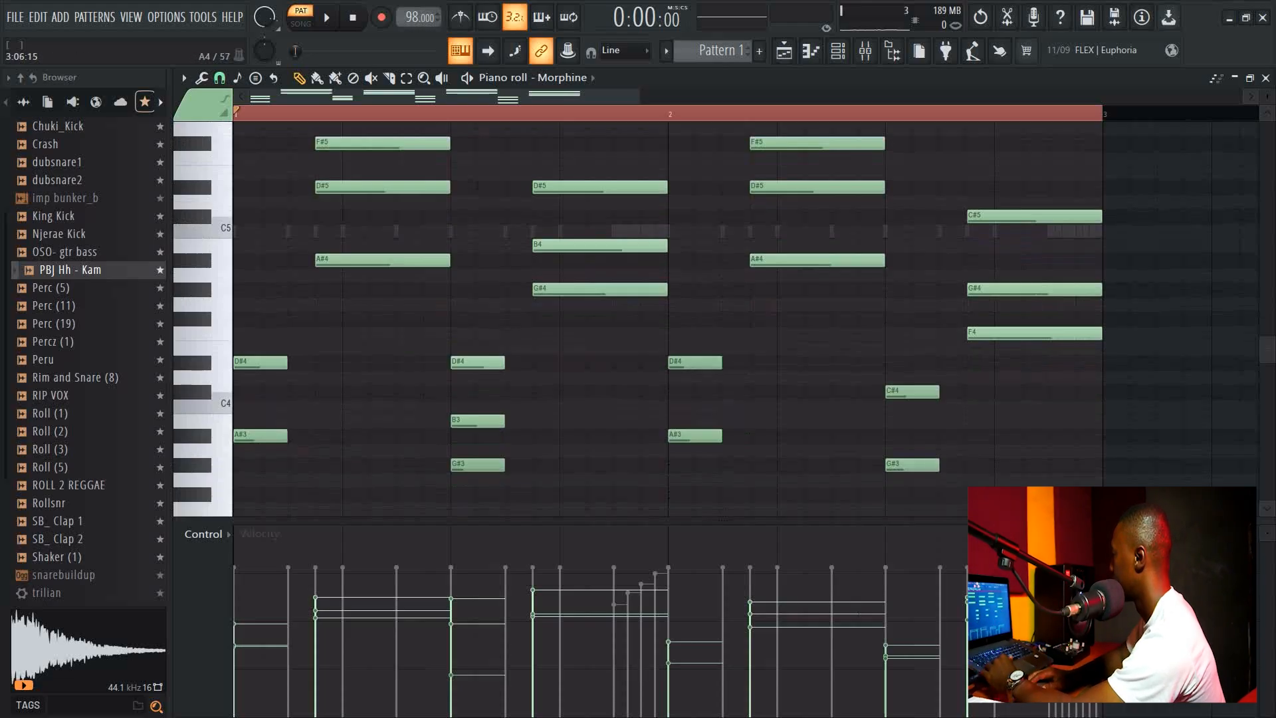
{"action": "scroll", "coordinate": [709, 399], "scroll_direction": "down", "scroll_amount": 9}
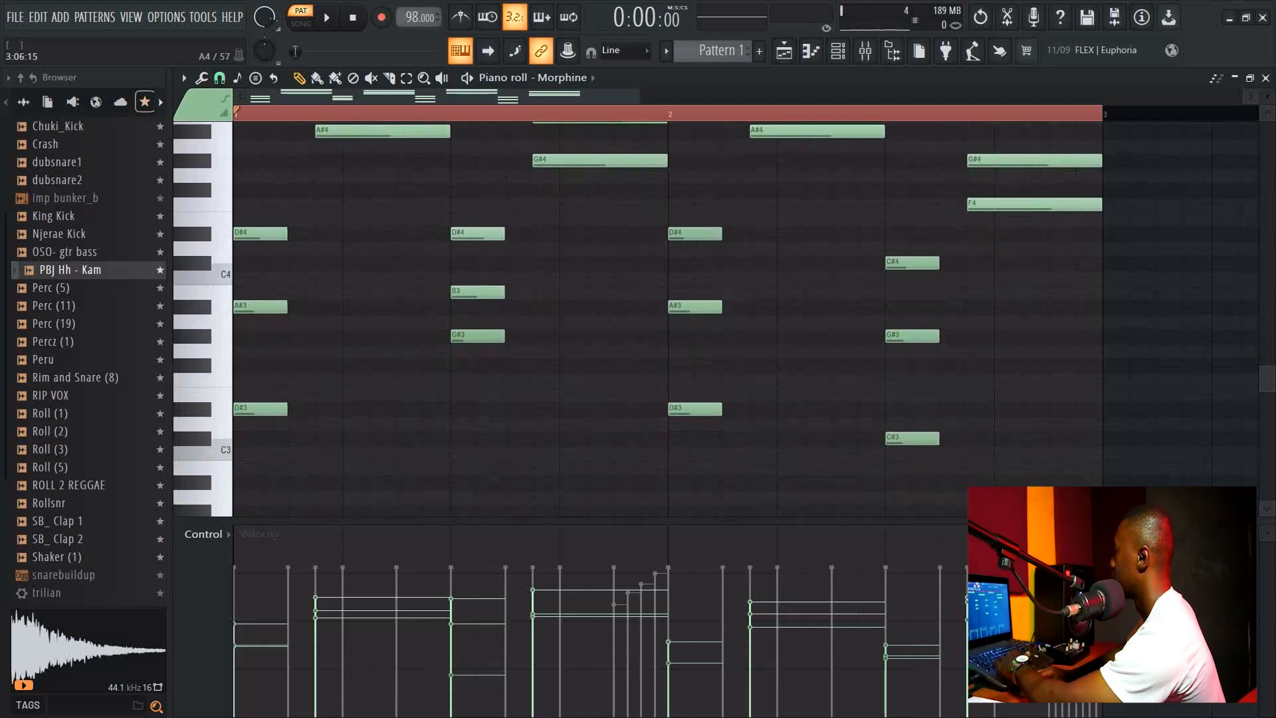
{"action": "key", "text": "space"}
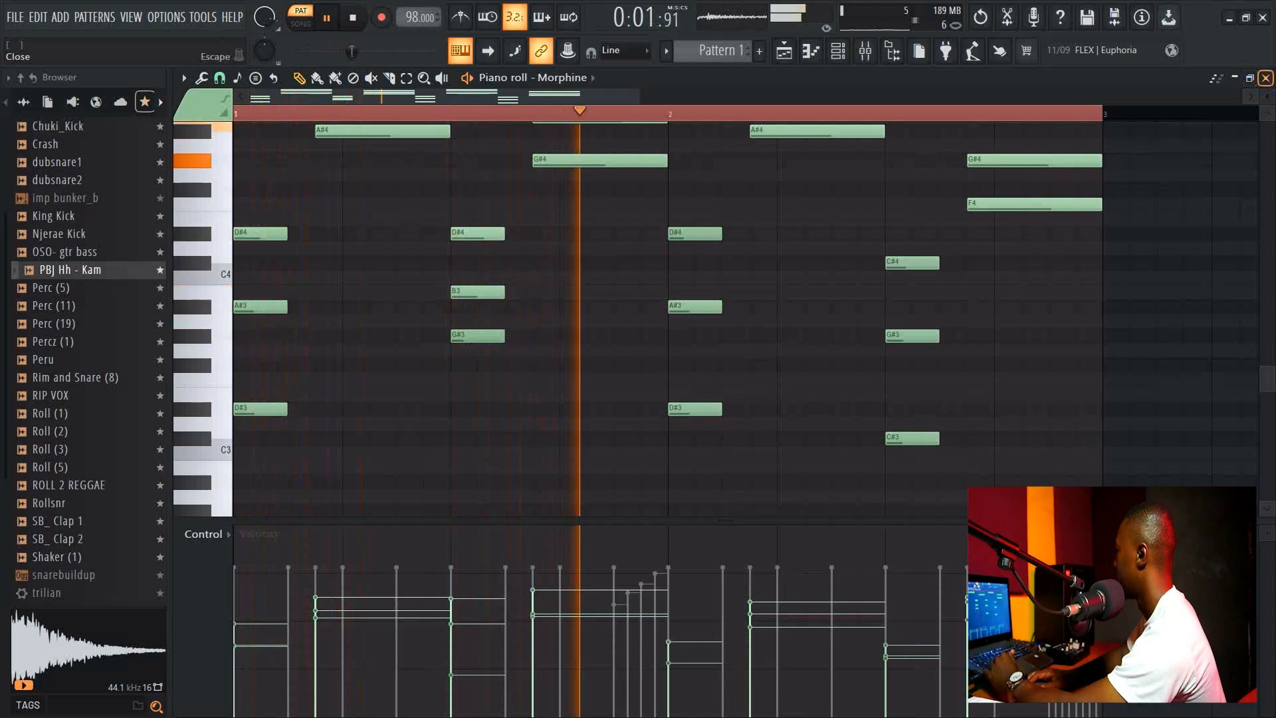
Close the piano roll and hide the browser while playing back the beat in the channel rack.
{"action": "left_click", "coordinate": [1265, 77]}
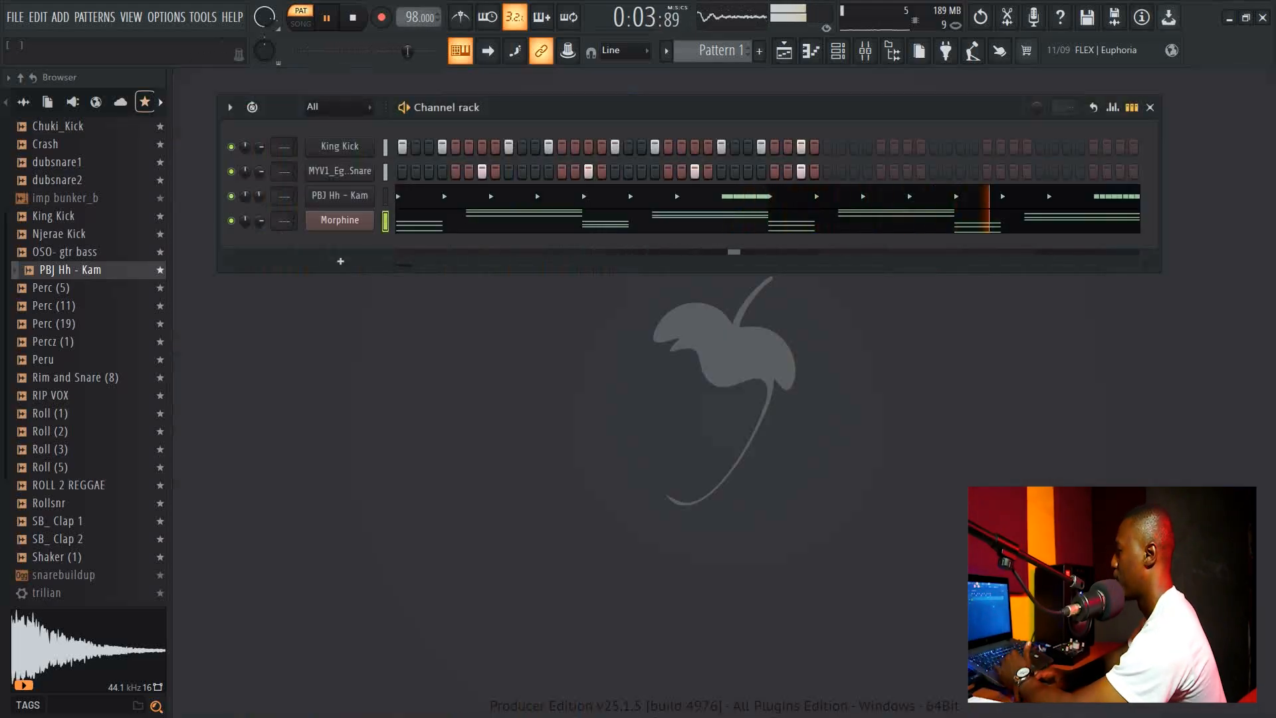
{"action": "key", "text": "space"}
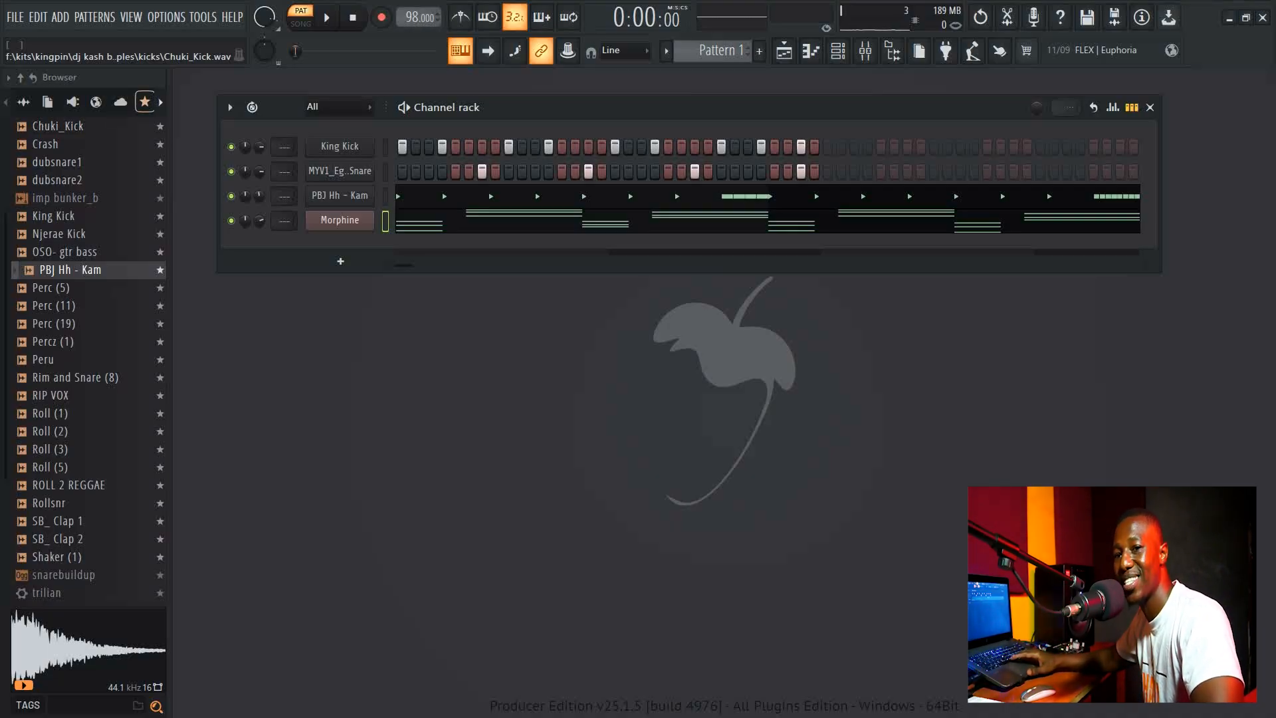
{"action": "key", "text": "space"}
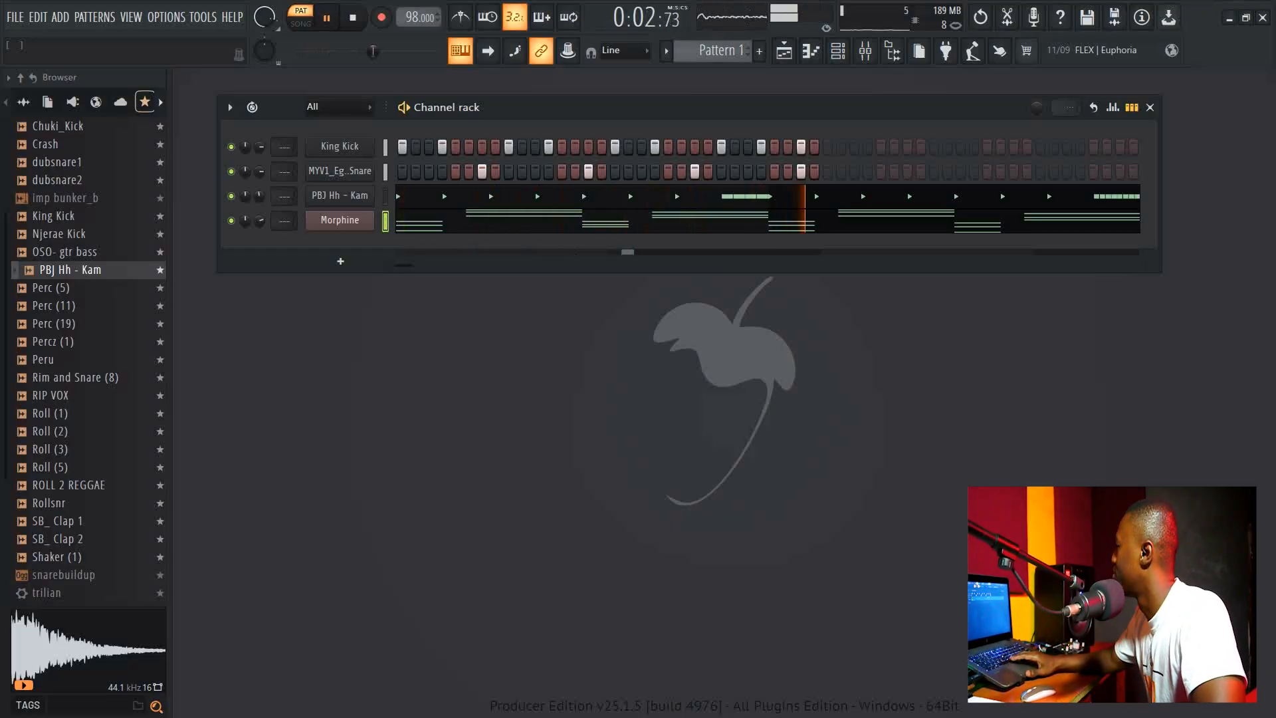
{"action": "left_click", "coordinate": [24, 102]}
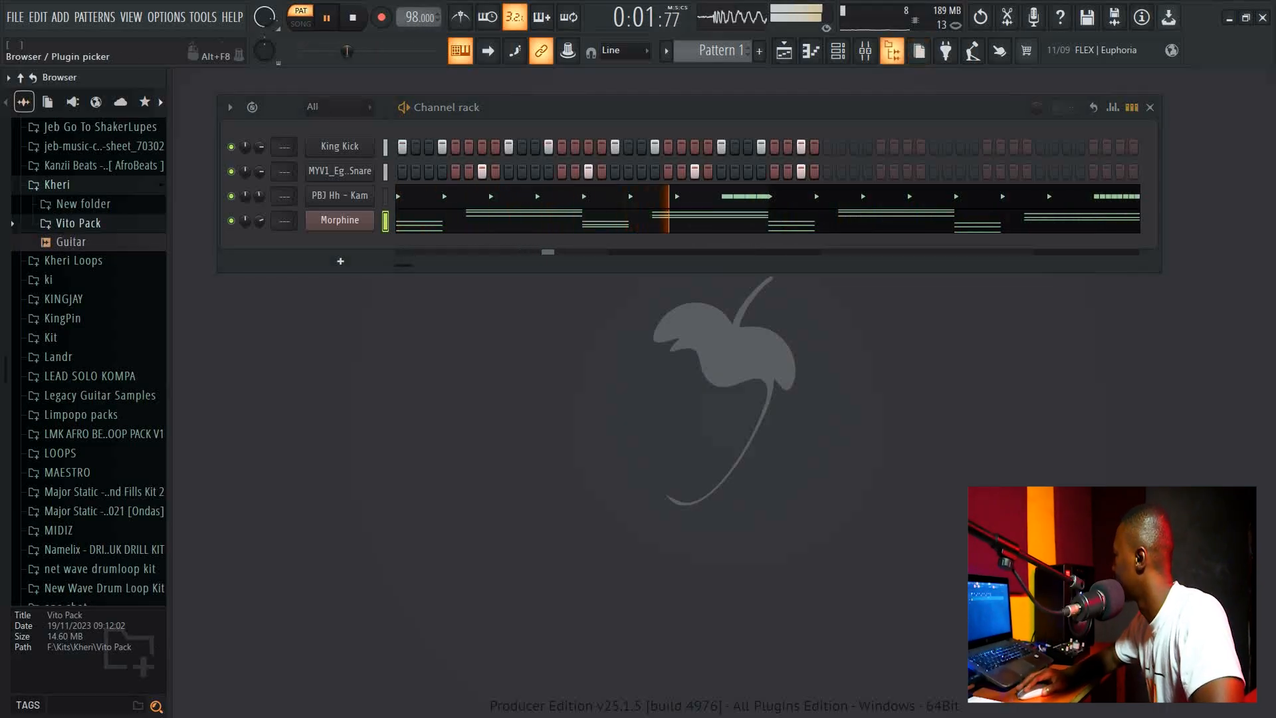
{"action": "left_click", "coordinate": [894, 50]}
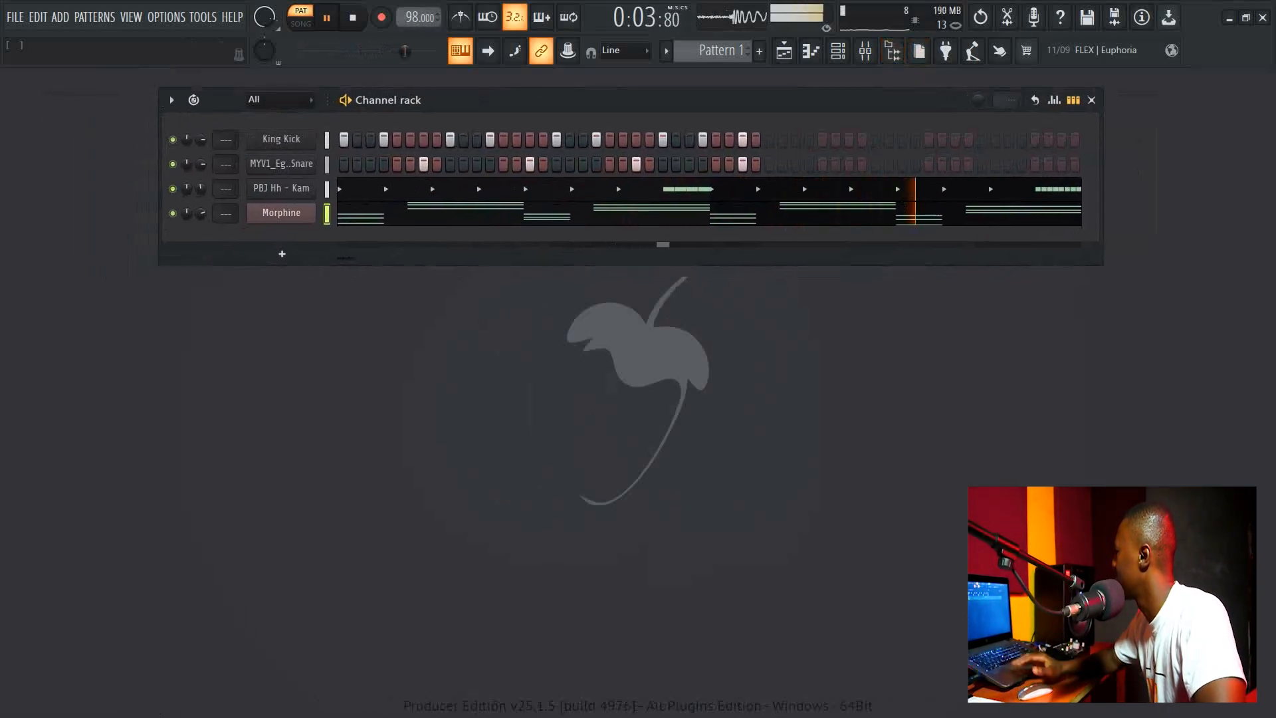
{"action": "key", "text": "space"}
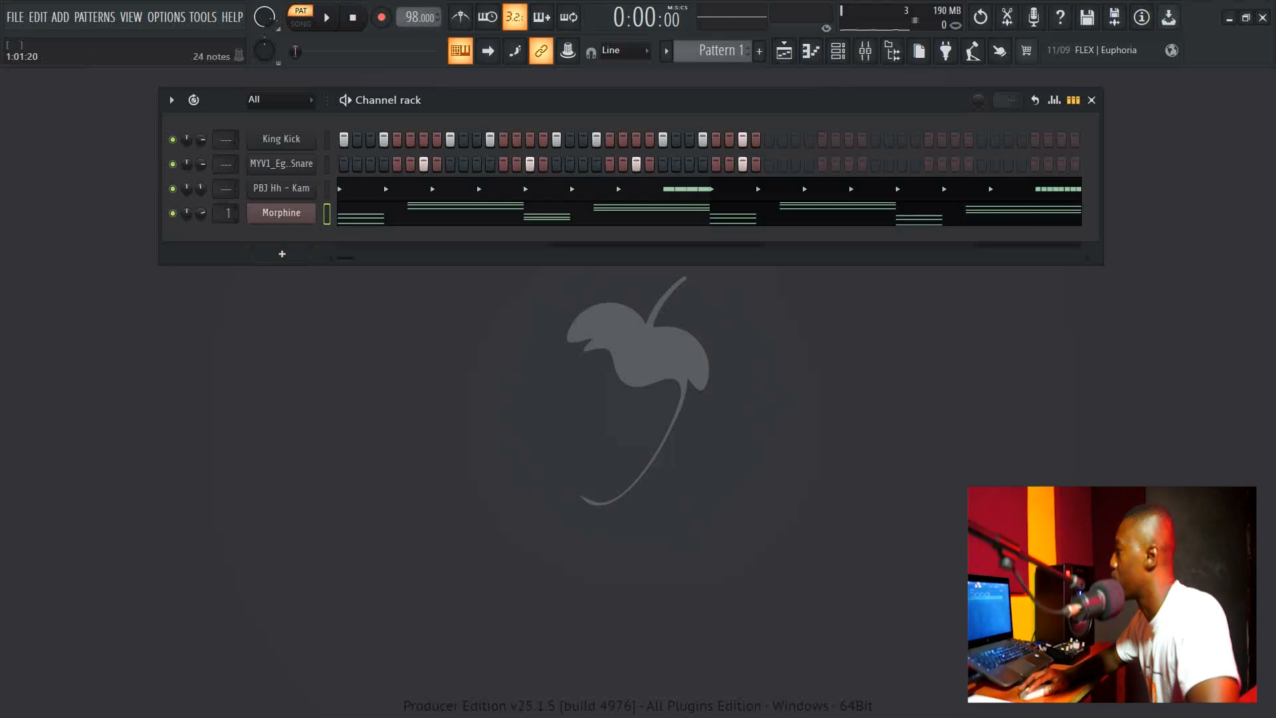
Open the mixer and load Fruity Parametric EQ 2 into the first effect slot of Insert 1.
{"action": "left_click", "coordinate": [865, 51]}
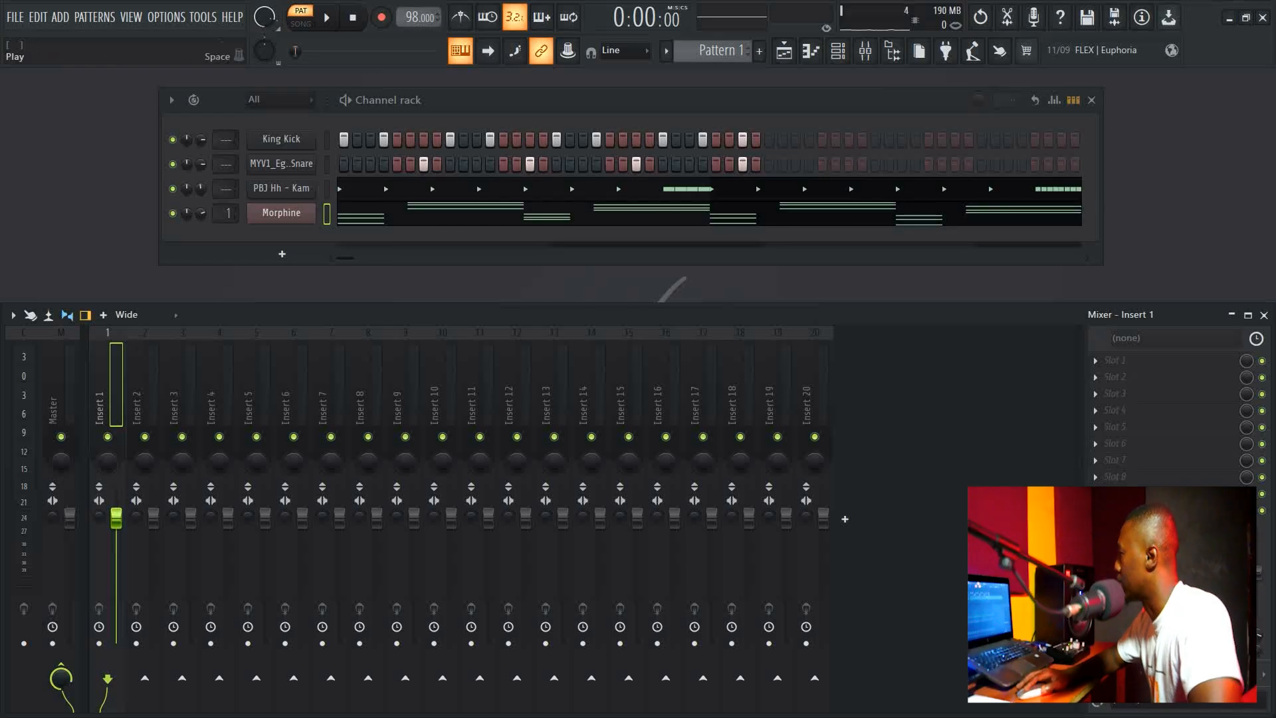
{"action": "key", "text": "space"}
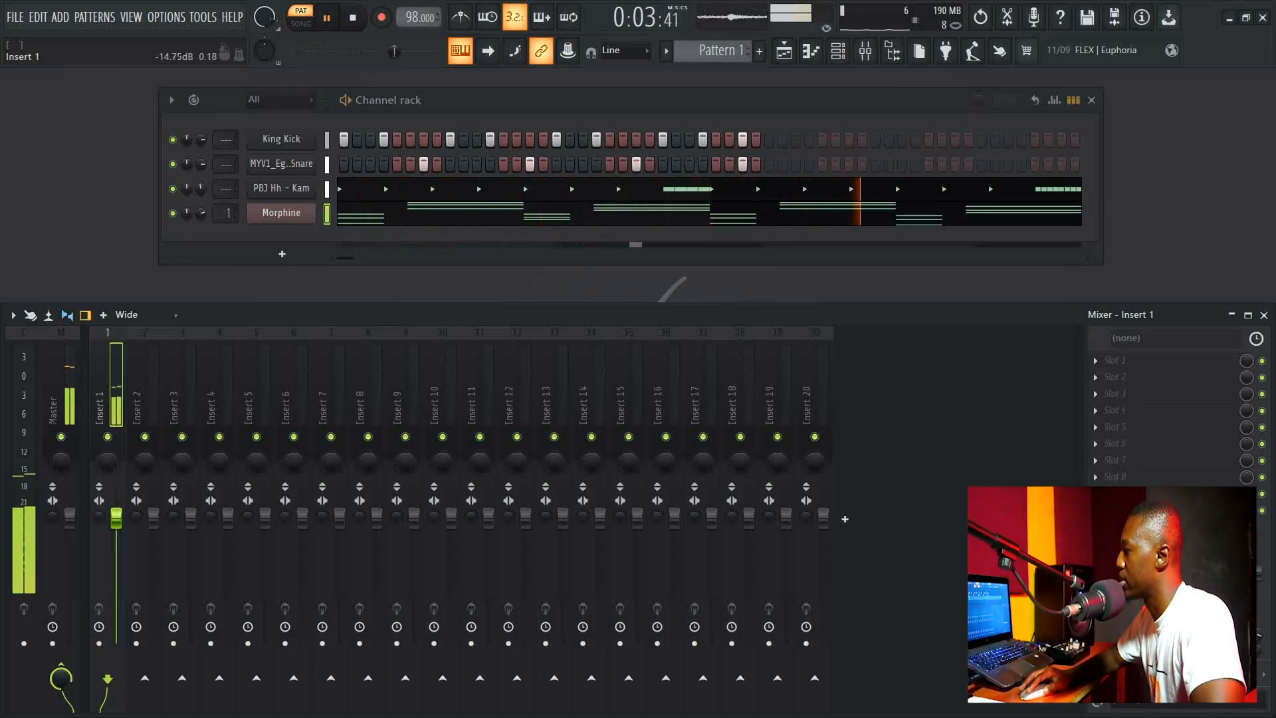
{"action": "key", "text": "space"}
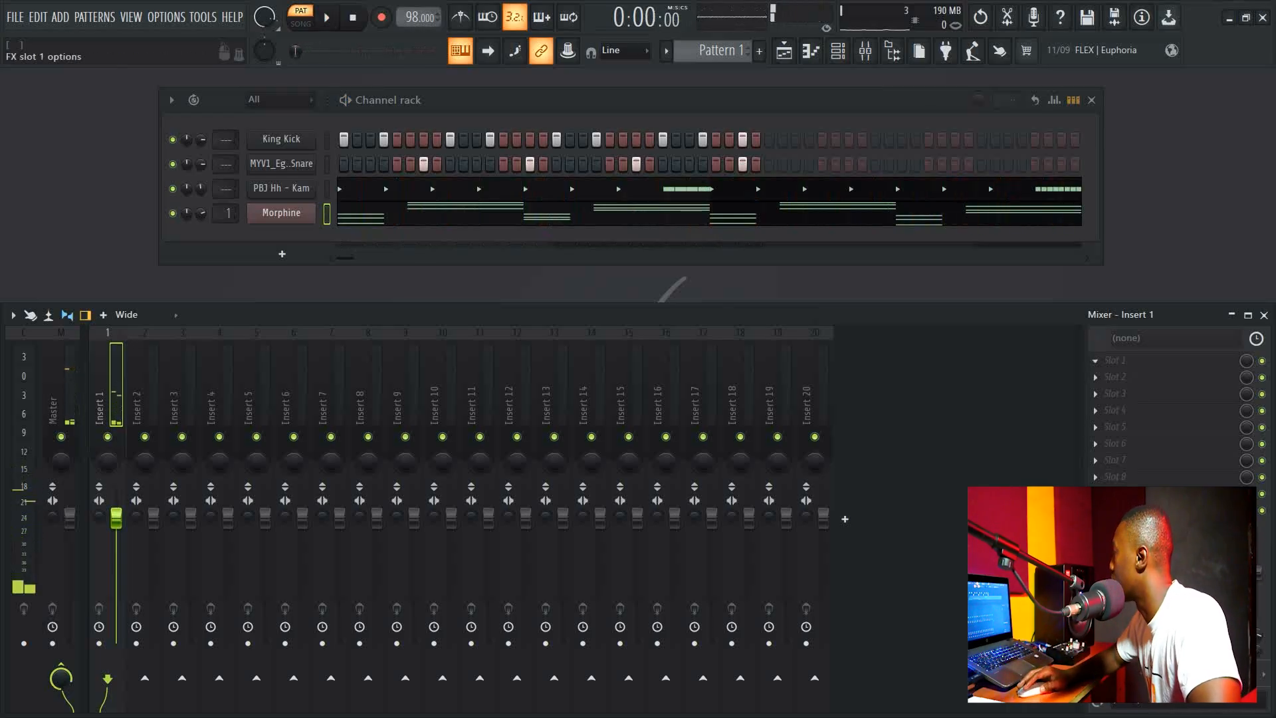
{"action": "left_click", "coordinate": [1107, 359]}
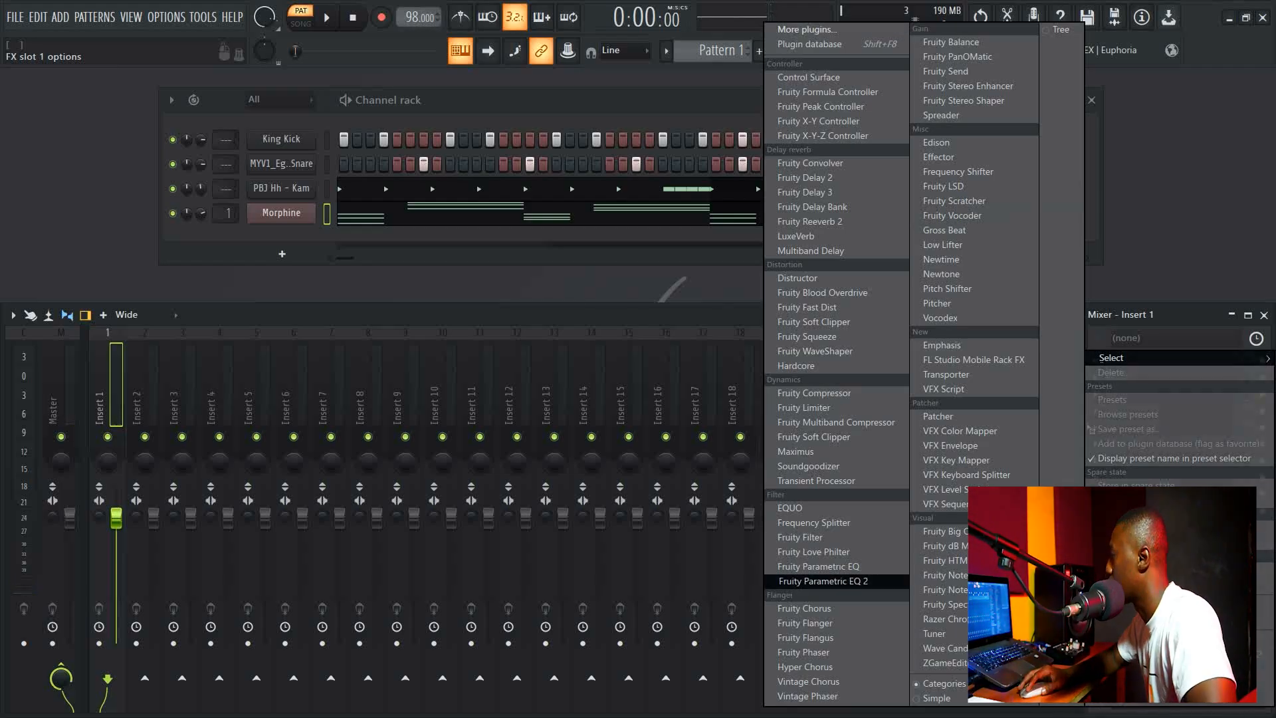
{"action": "left_click", "coordinate": [822, 580]}
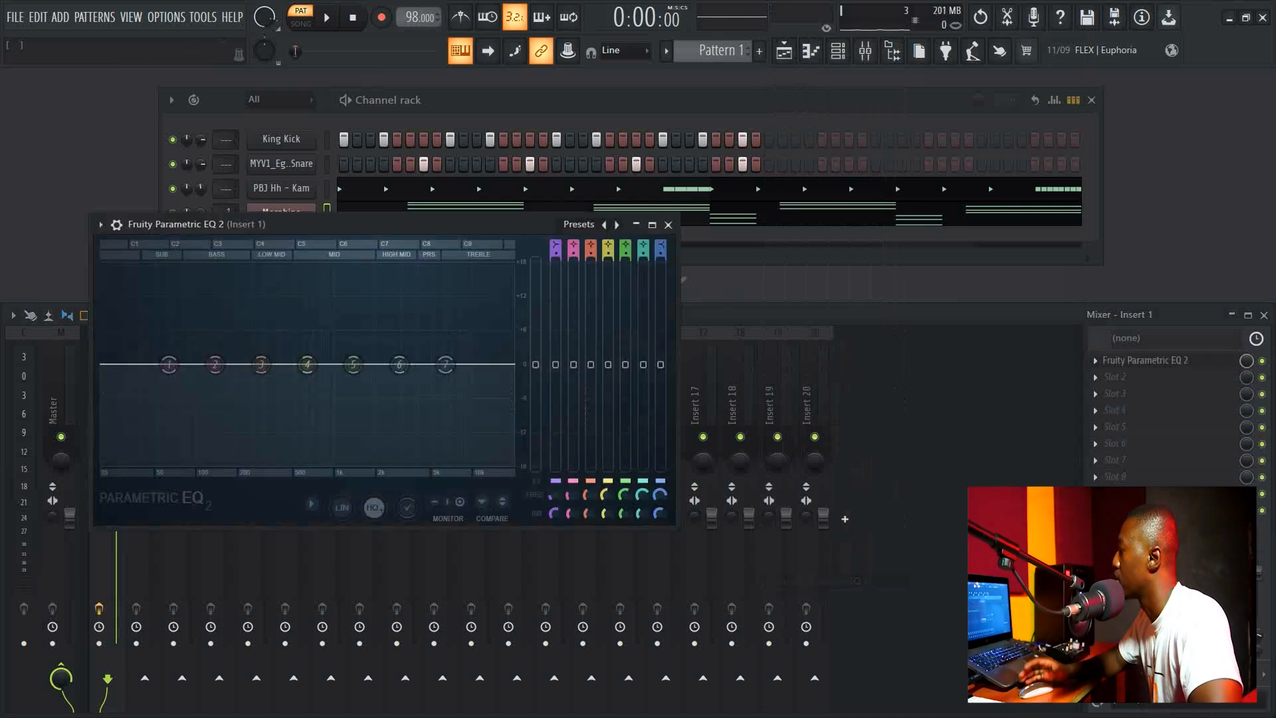
Pull the EQ's lowest band down to roll off the low end, audition the beat, and close the EQ.
{"action": "left_click_drag", "start_coordinate": [173, 224], "coordinate": [345, 191]}
{"action": "left_click_drag", "start_coordinate": [341, 332], "coordinate": [355, 431]}
{"action": "key", "text": "space"}
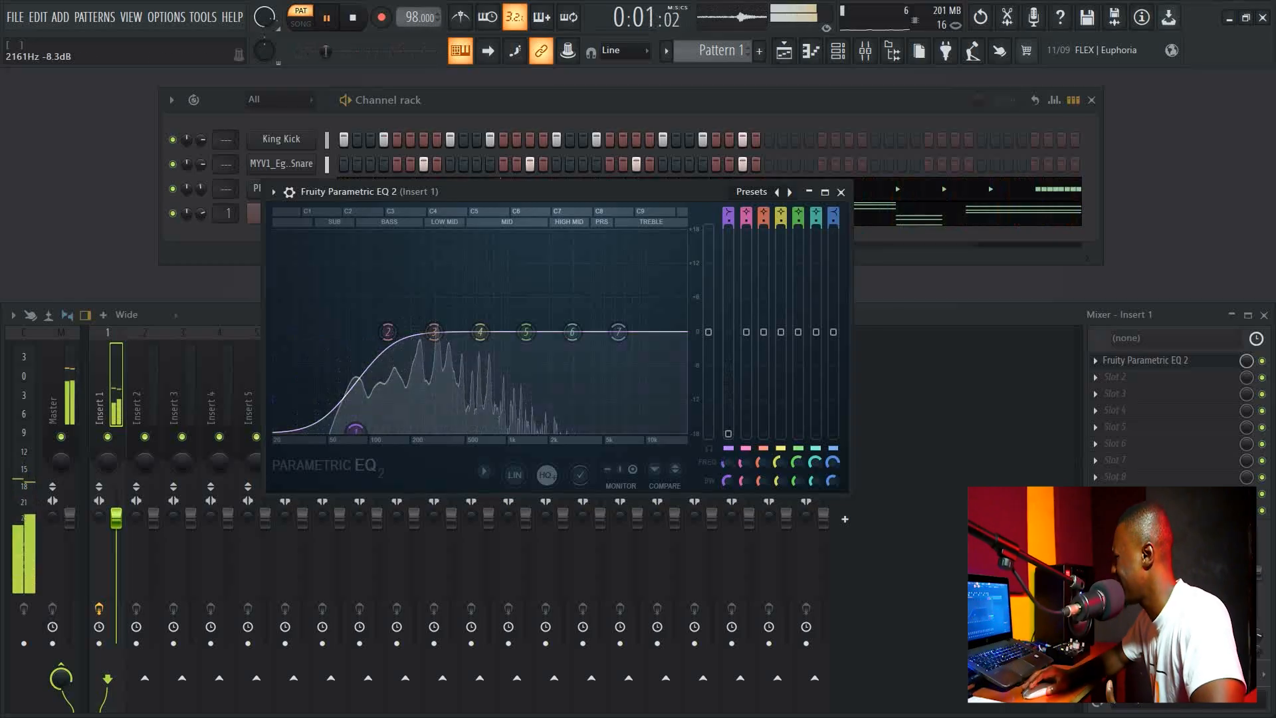
{"action": "left_click", "coordinate": [841, 192]}
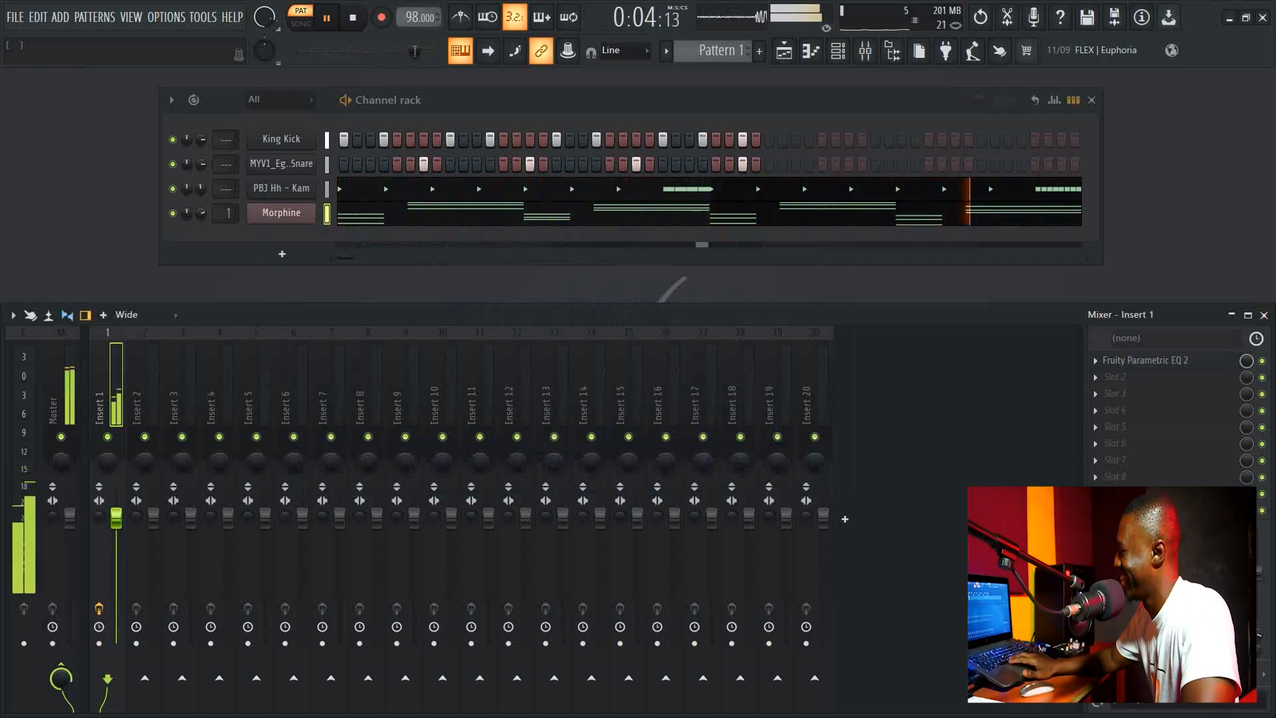
{"action": "key", "text": "space"}
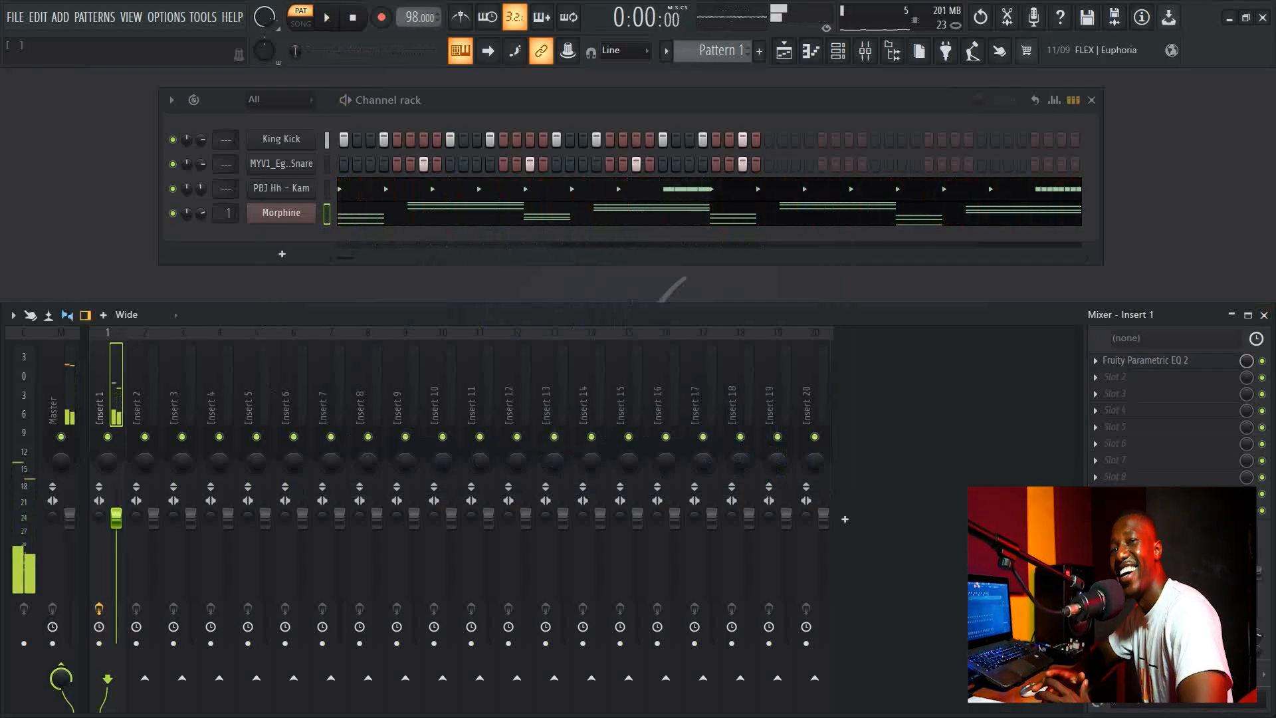